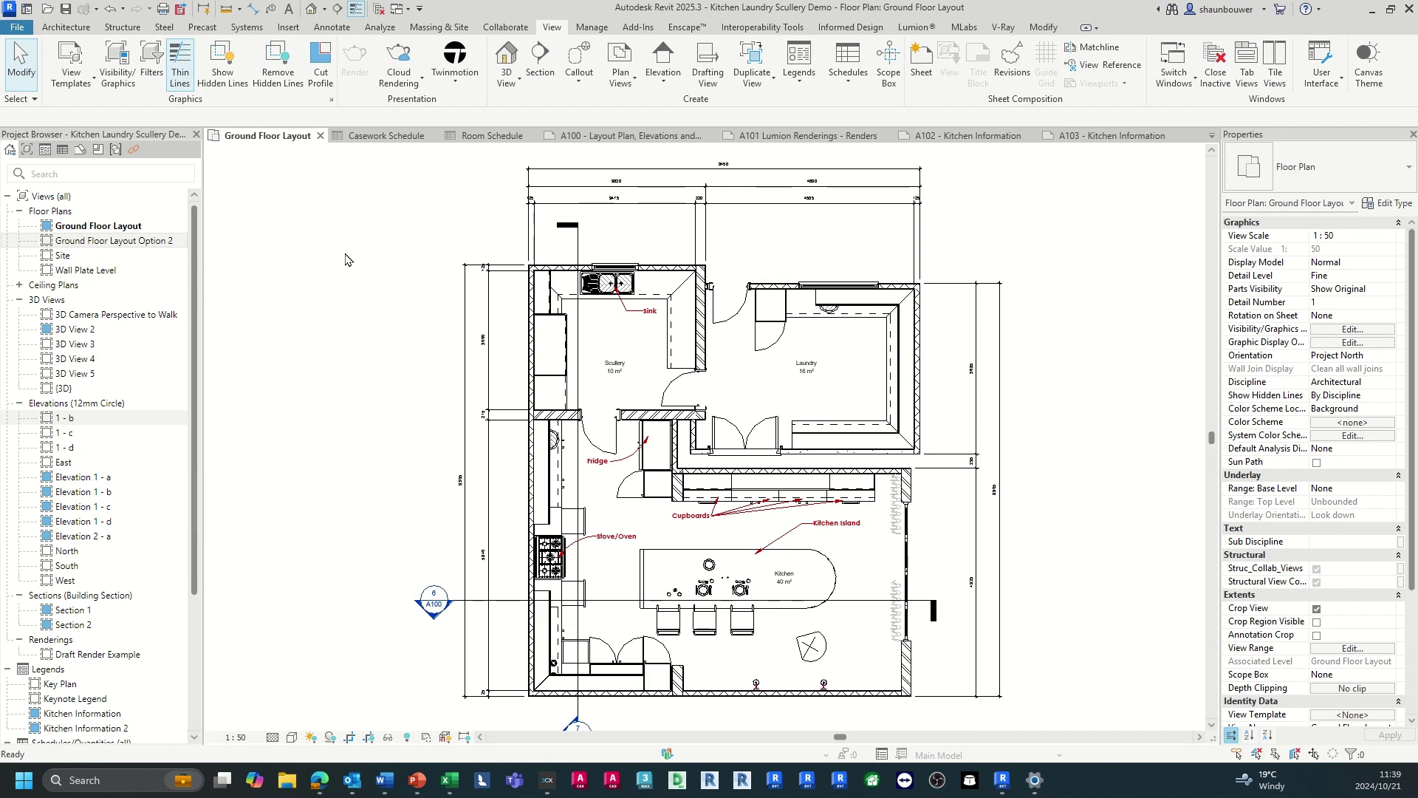
- Browse the File menu's New file types, start a new family, and return to the Ground Floor Layout plan
{"action": "left_click", "coordinate": [11, 28]}
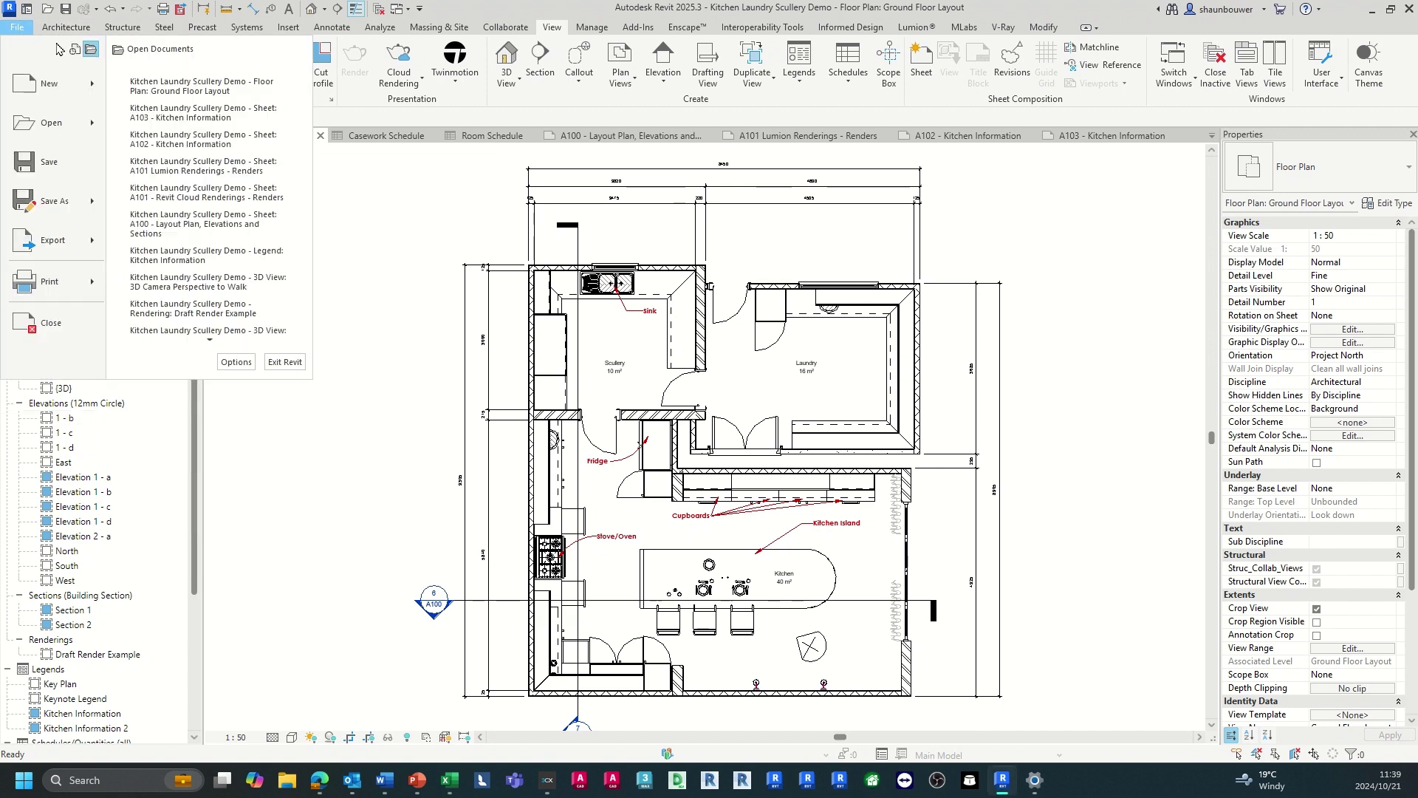
{"action": "mouse_move", "coordinate": [39, 89]}
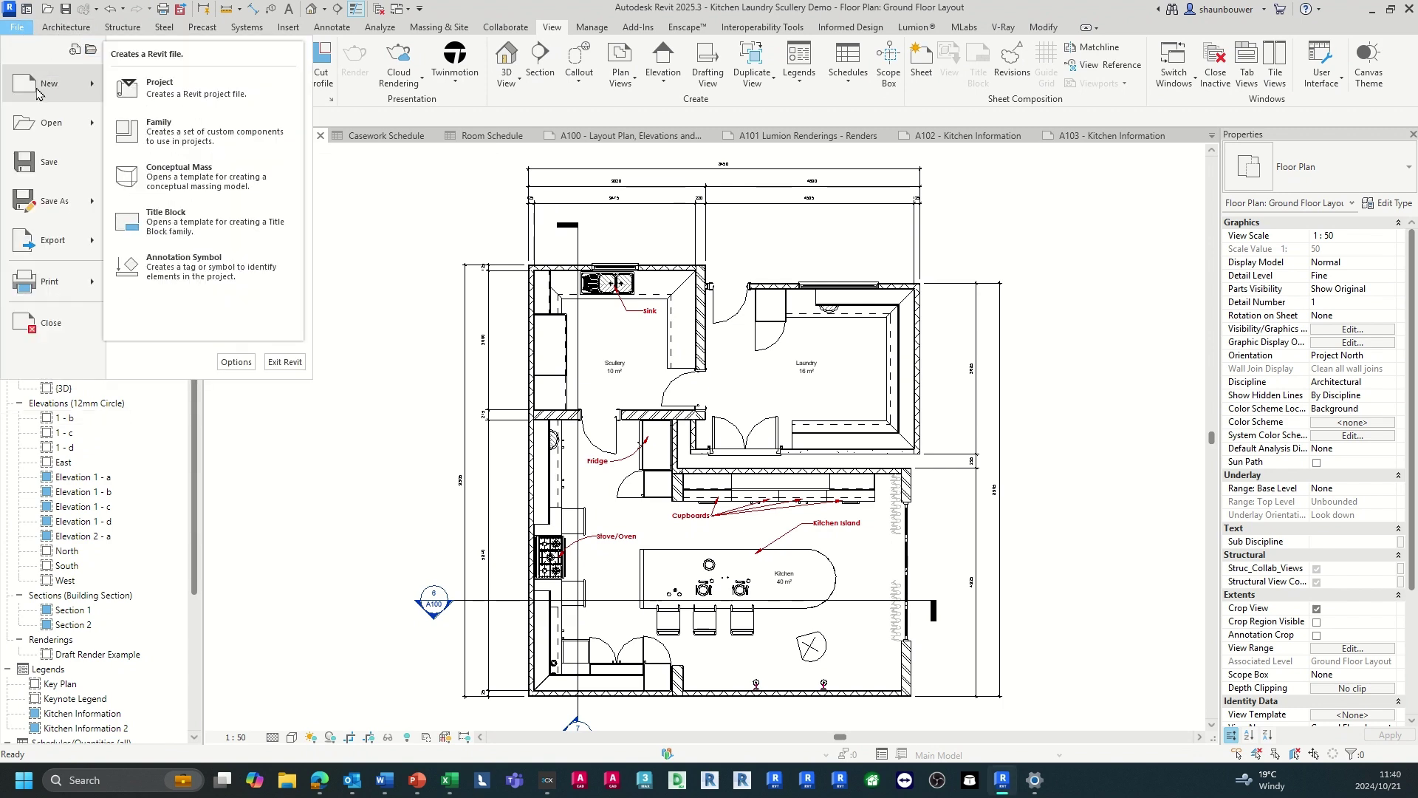
{"action": "left_click", "coordinate": [270, 147]}
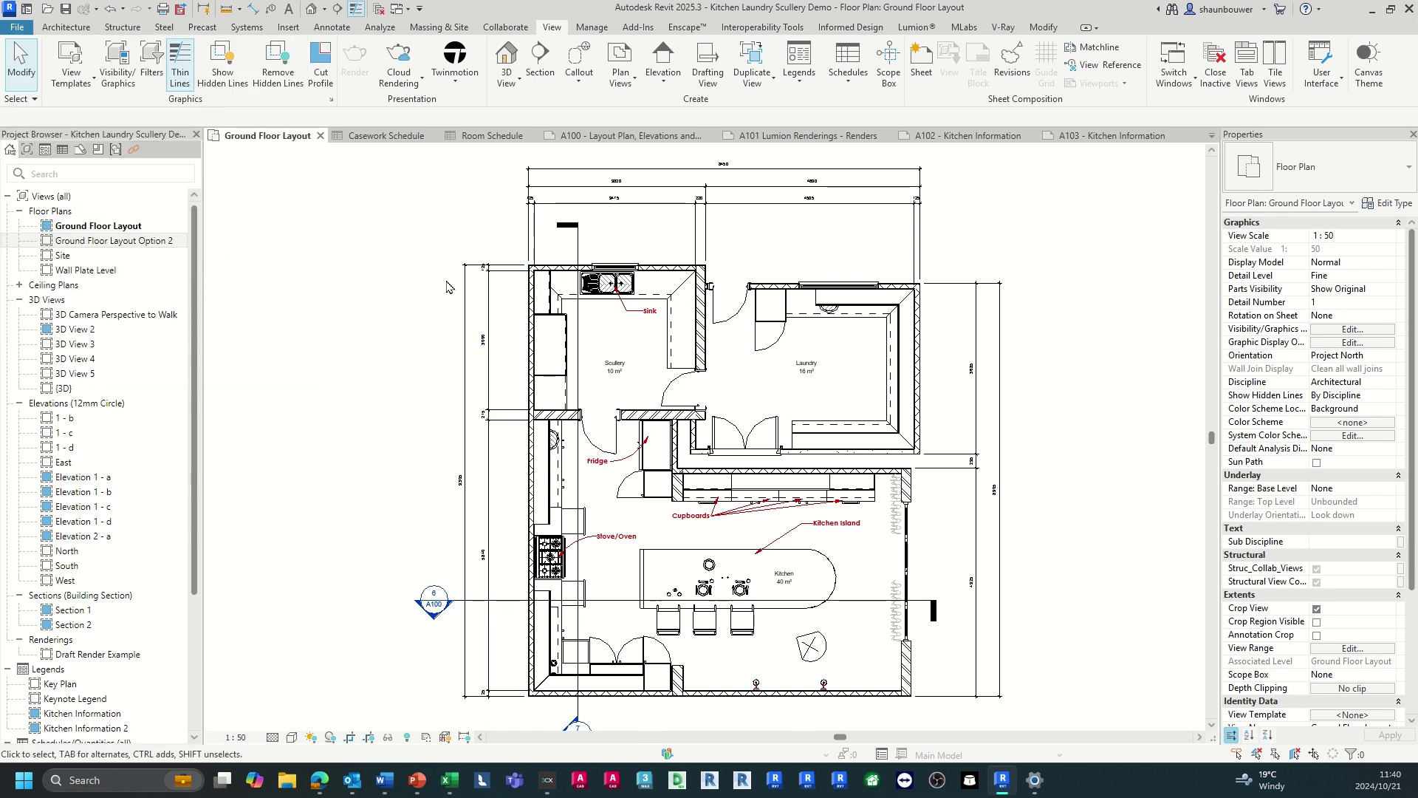
- Inspect the plan's section line, then show the Default 3D View, Camera and Walkthrough choices
{"action": "left_click", "coordinate": [67, 28]}
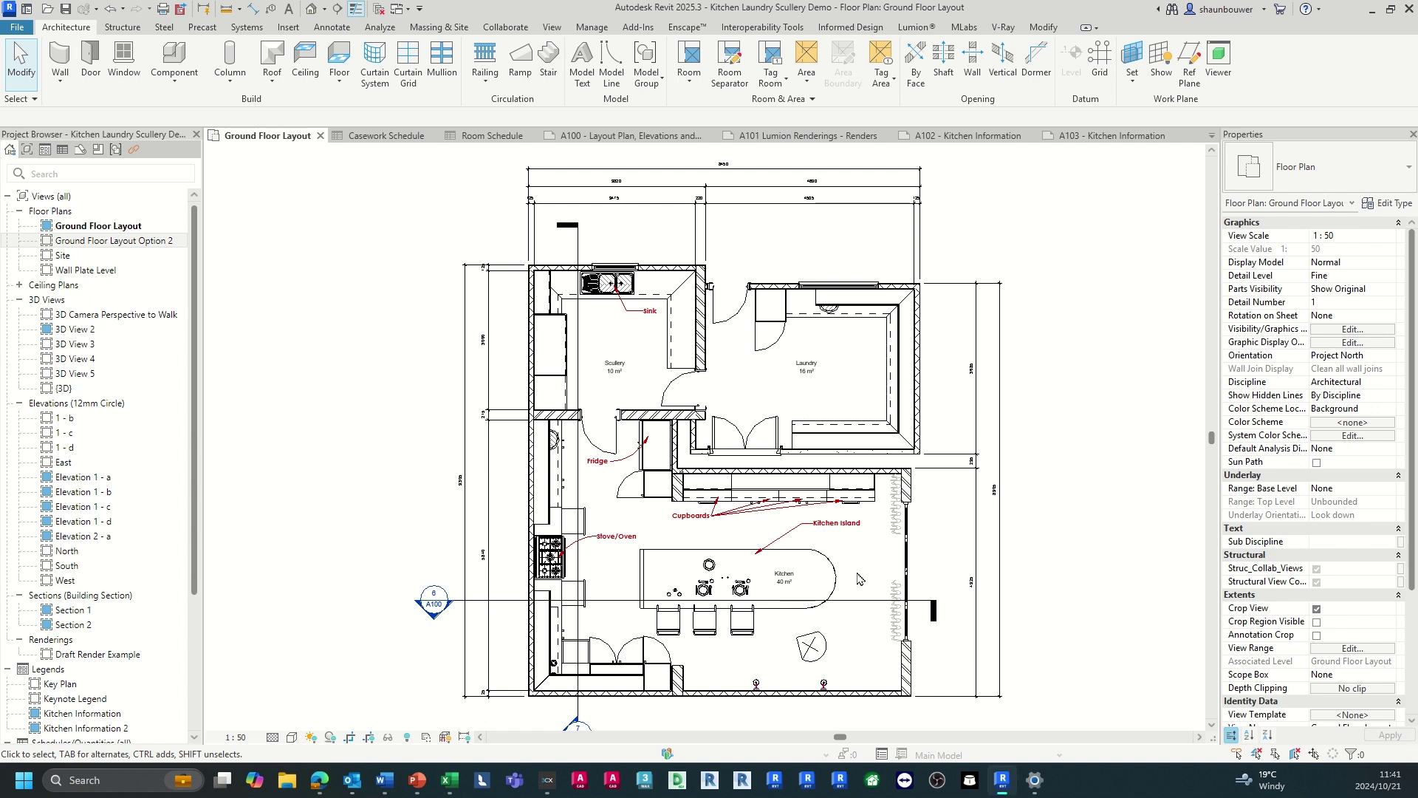
{"action": "left_click", "coordinate": [508, 605]}
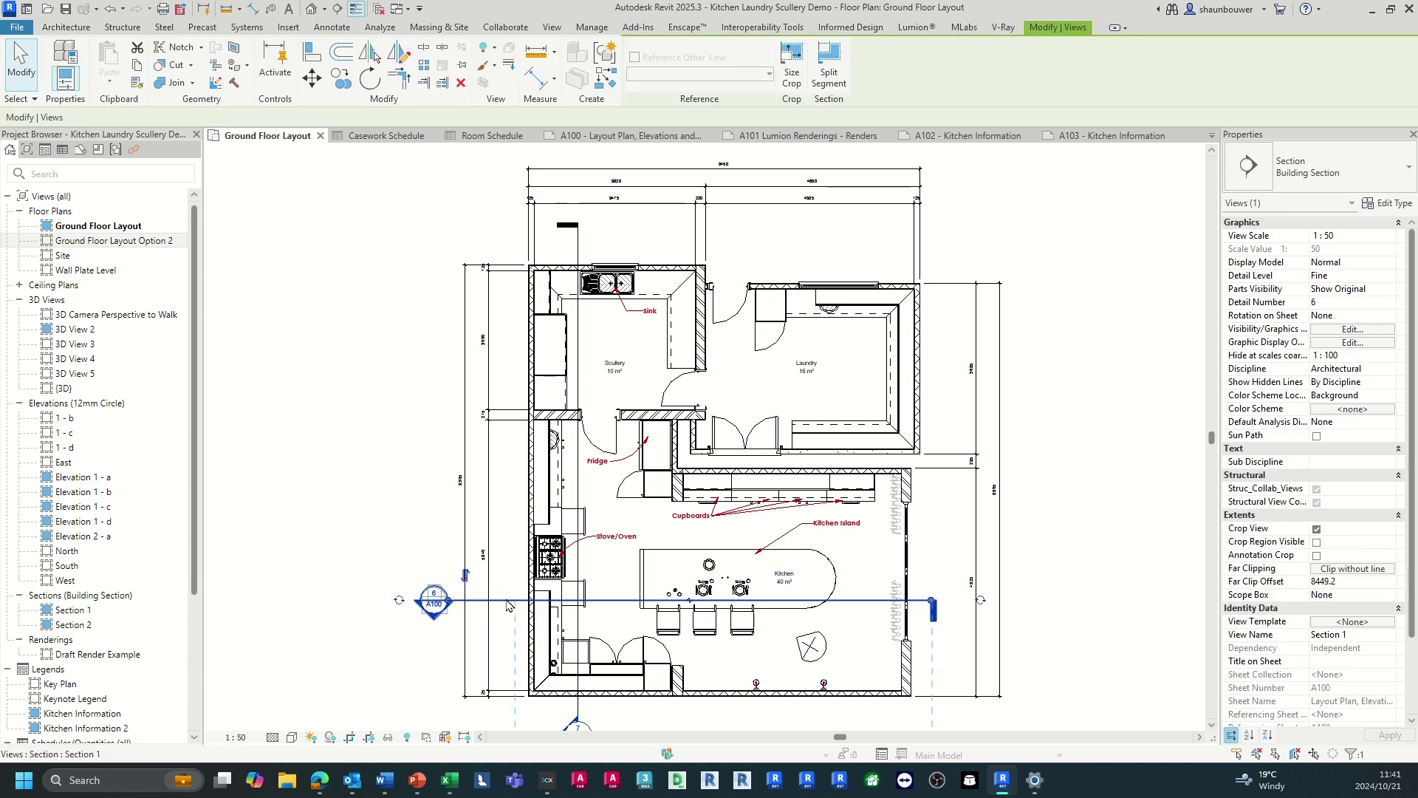
{"action": "left_click", "coordinate": [372, 454]}
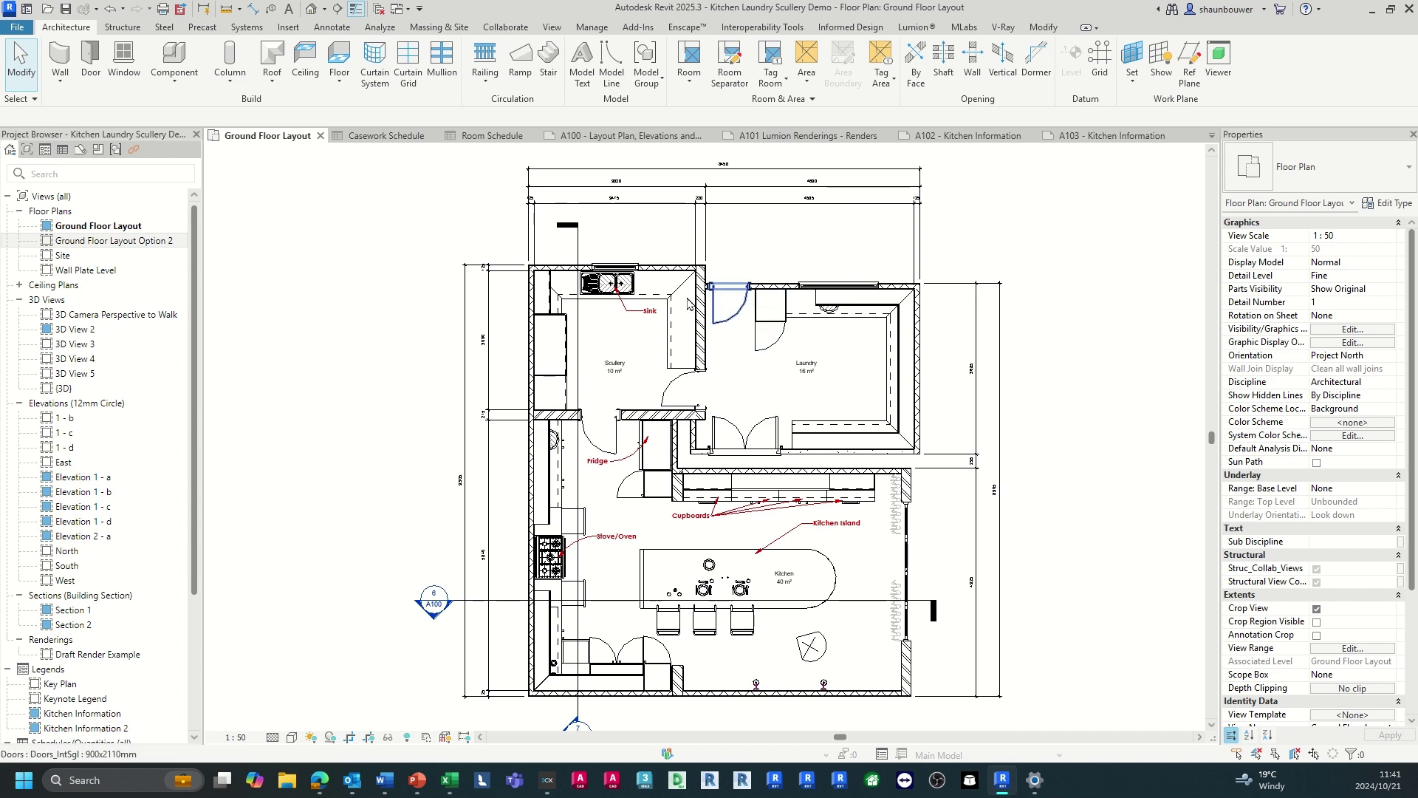
{"action": "scroll", "coordinate": [600, 284], "scroll_direction": "up", "scroll_amount": 3}
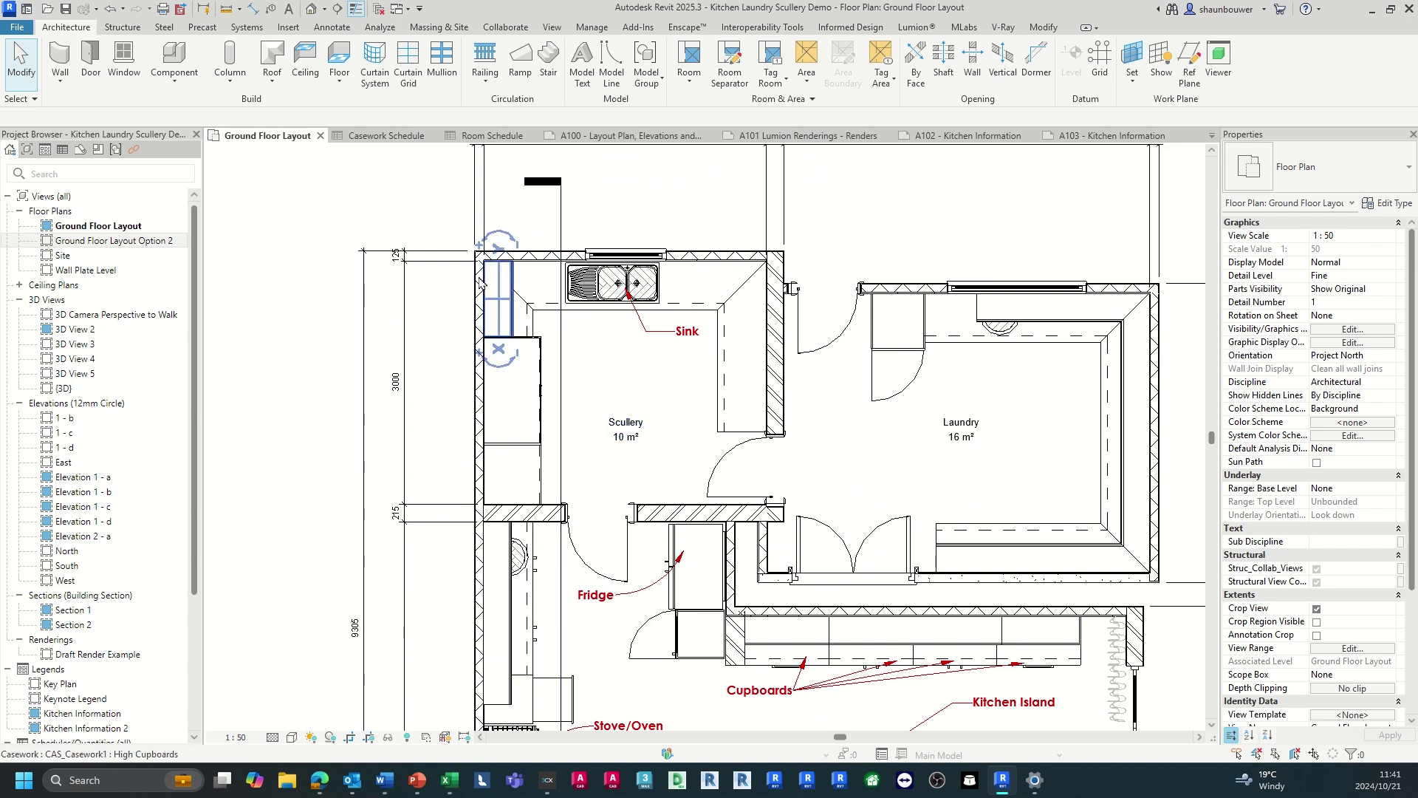
{"action": "left_click", "coordinate": [324, 9]}
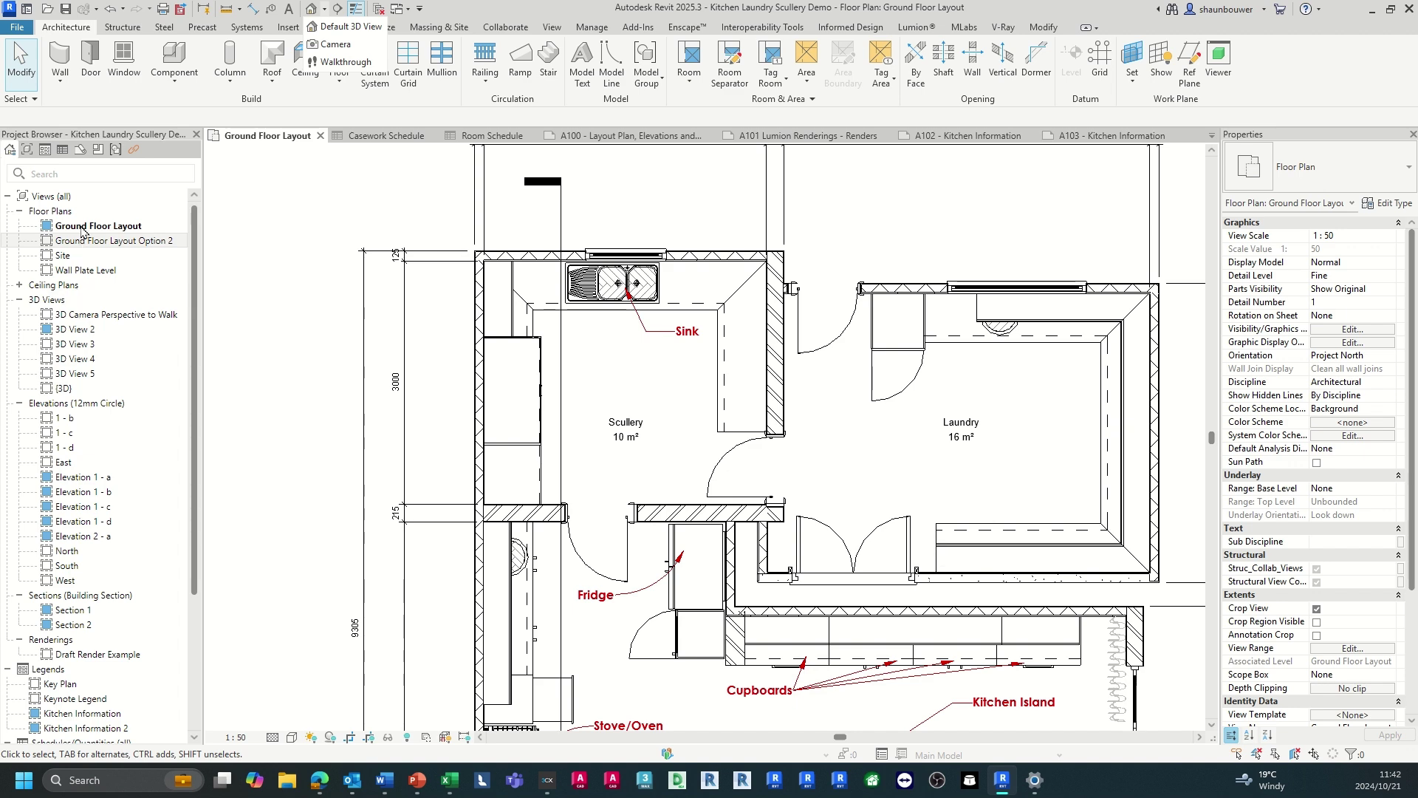
{"action": "scroll", "coordinate": [655, 412], "scroll_direction": "down", "scroll_amount": 3}
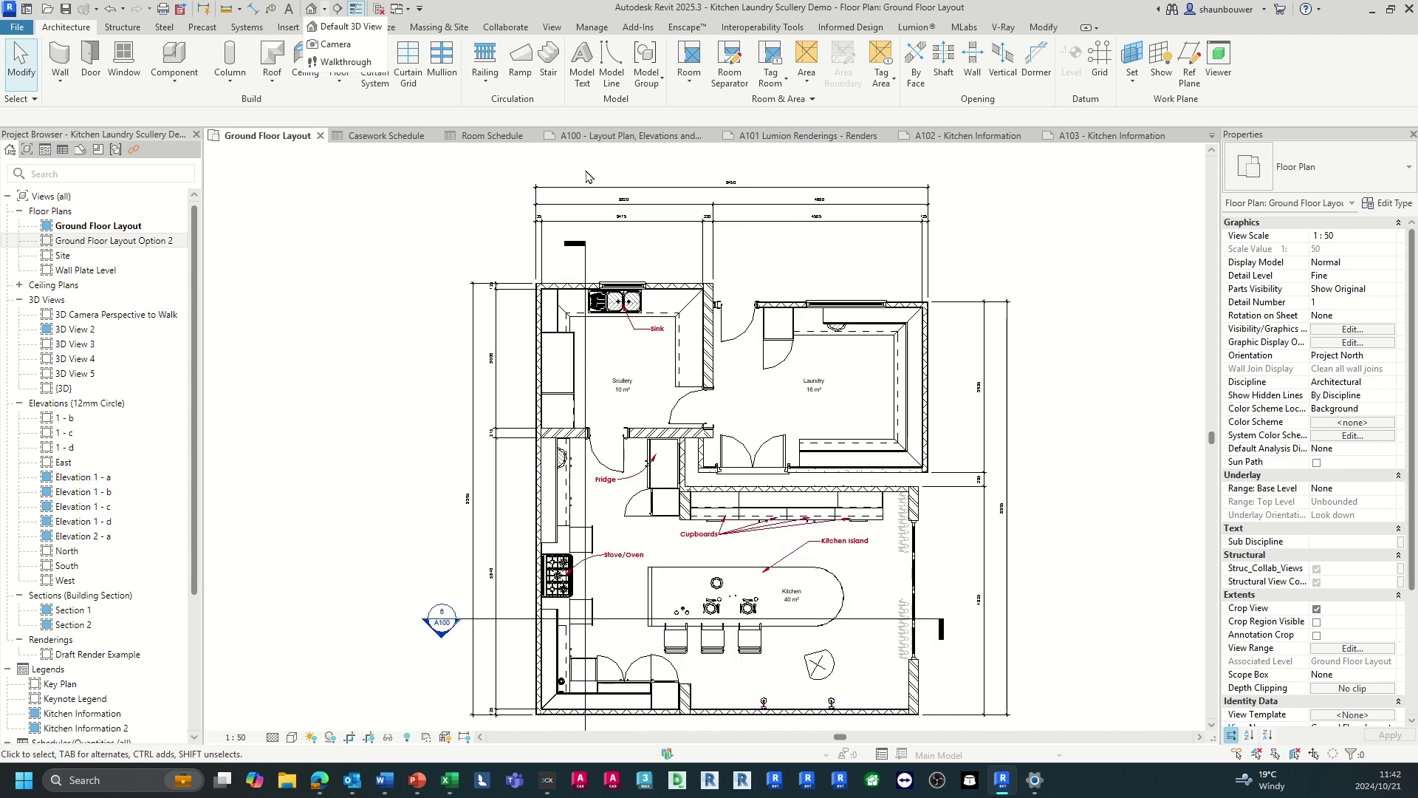
- Open the Default 3D View and select the round vanity sink to check its properties
{"action": "left_click", "coordinate": [334, 26]}
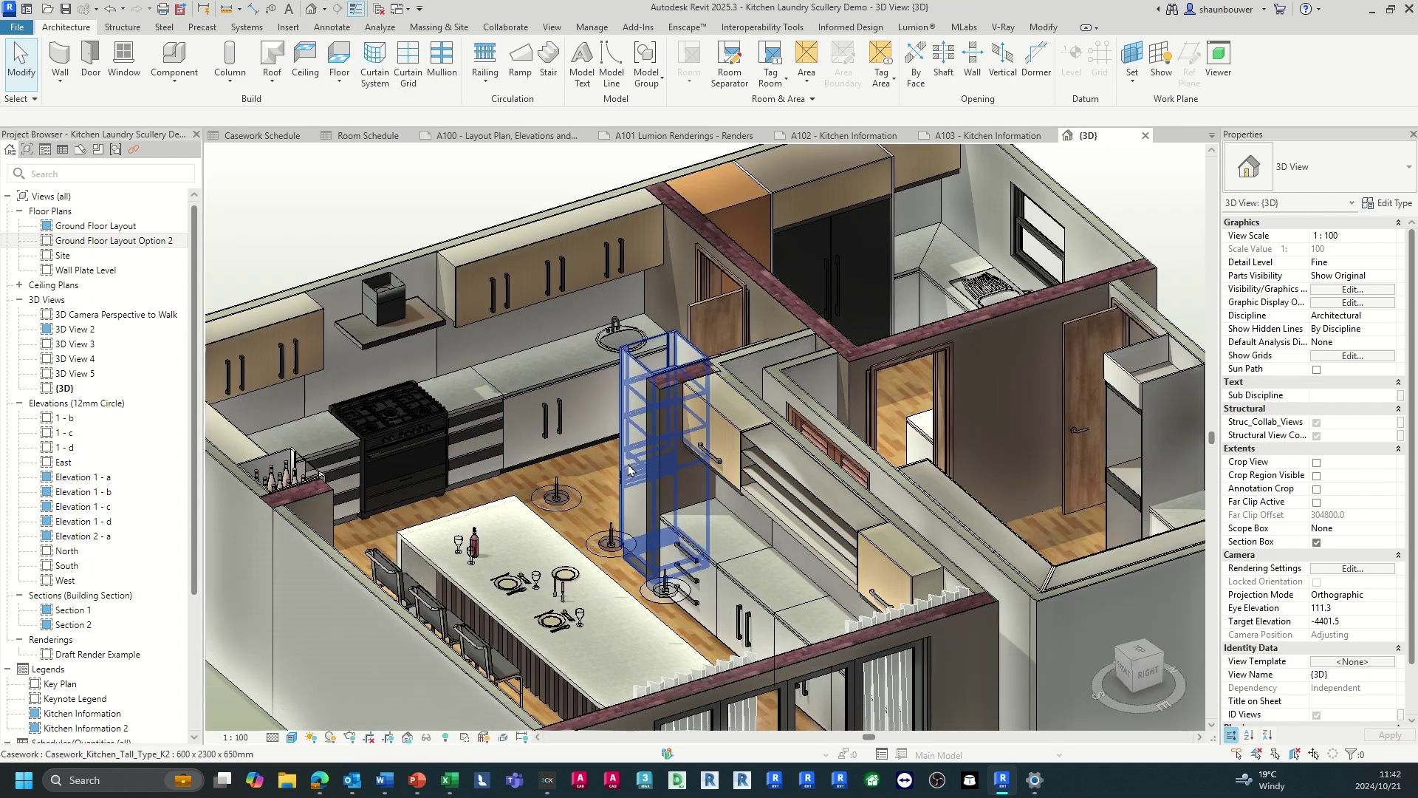
{"action": "scroll", "coordinate": [583, 328], "scroll_direction": "up", "scroll_amount": 3}
{"action": "scroll", "coordinate": [583, 327], "scroll_direction": "up", "scroll_amount": 3}
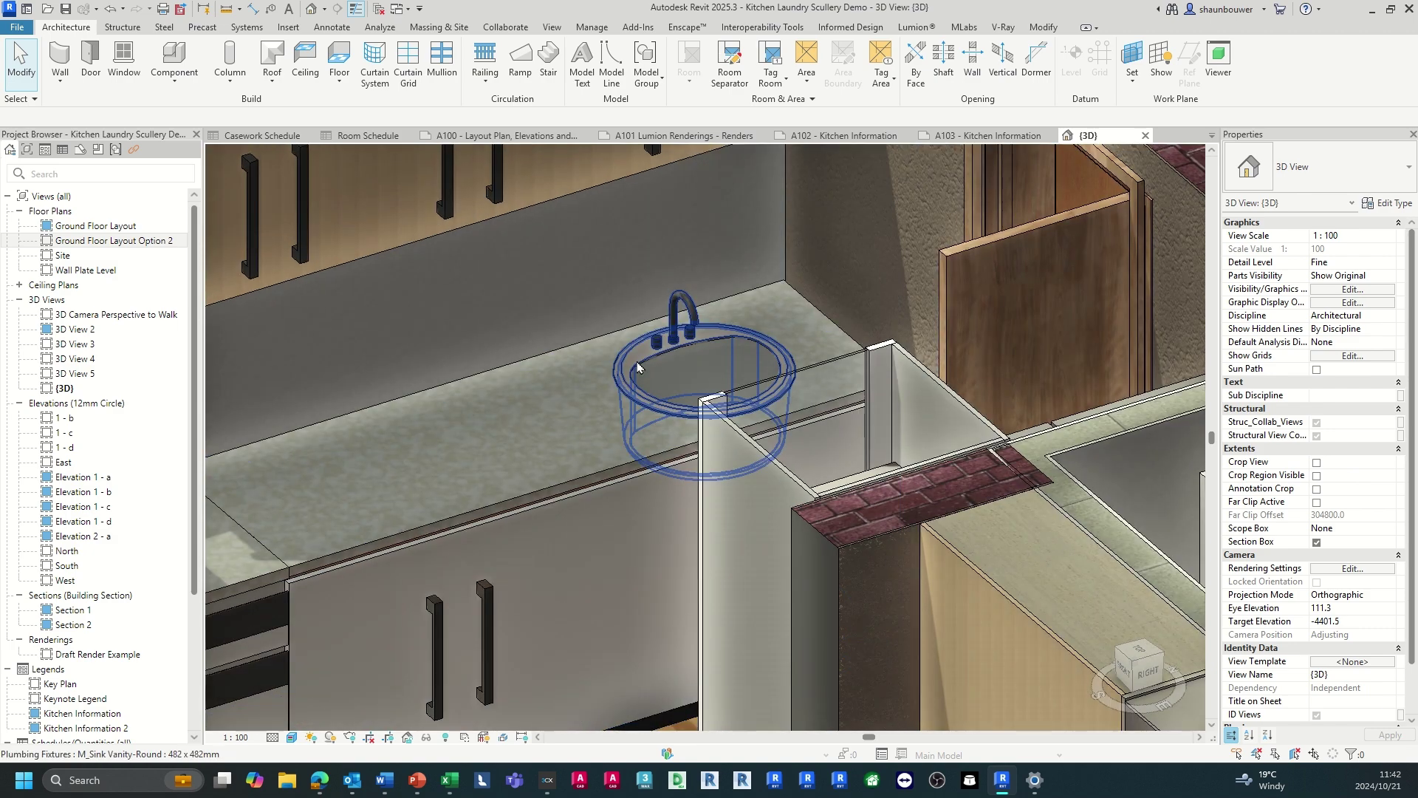
{"action": "left_click", "coordinate": [605, 362]}
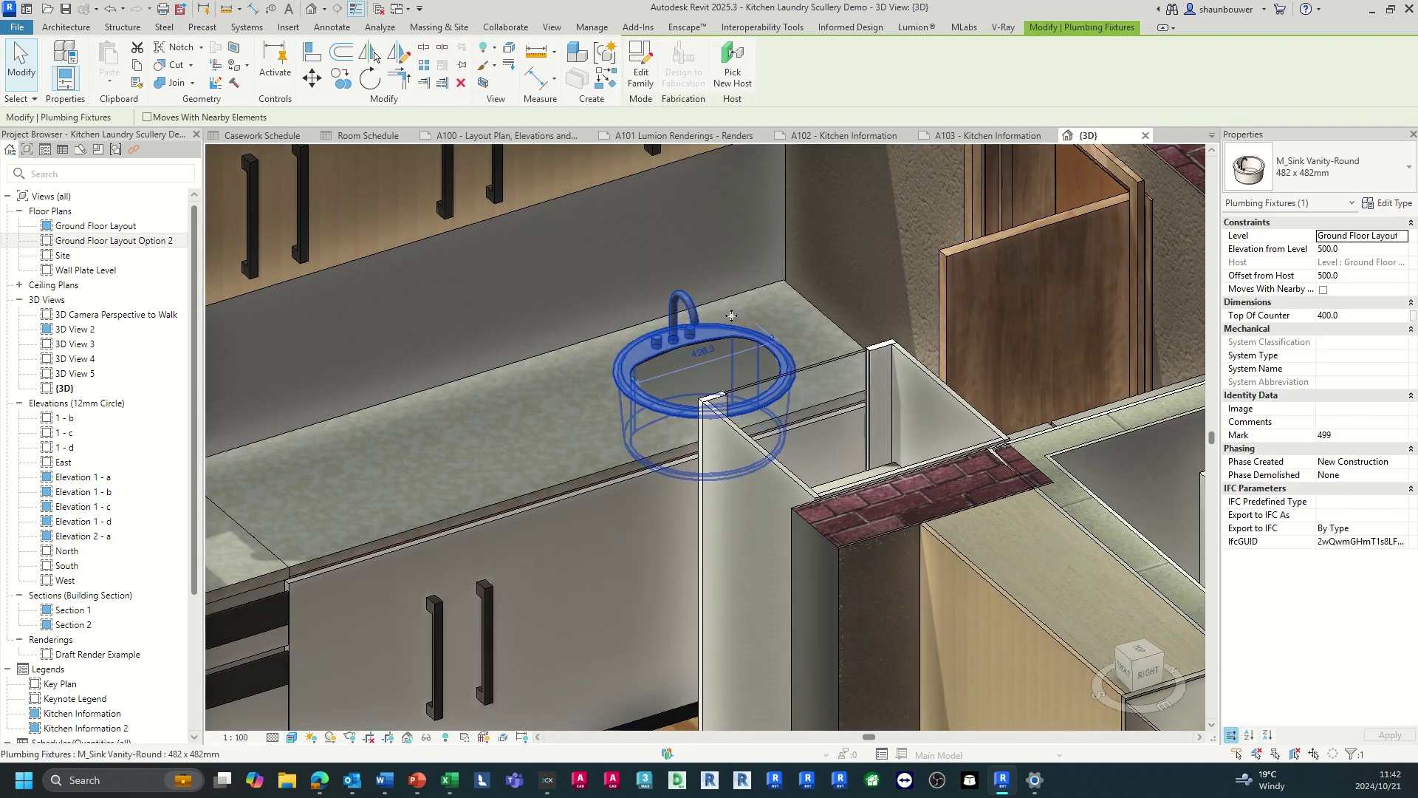
{"action": "scroll", "coordinate": [739, 311], "scroll_direction": "down", "scroll_amount": 5}
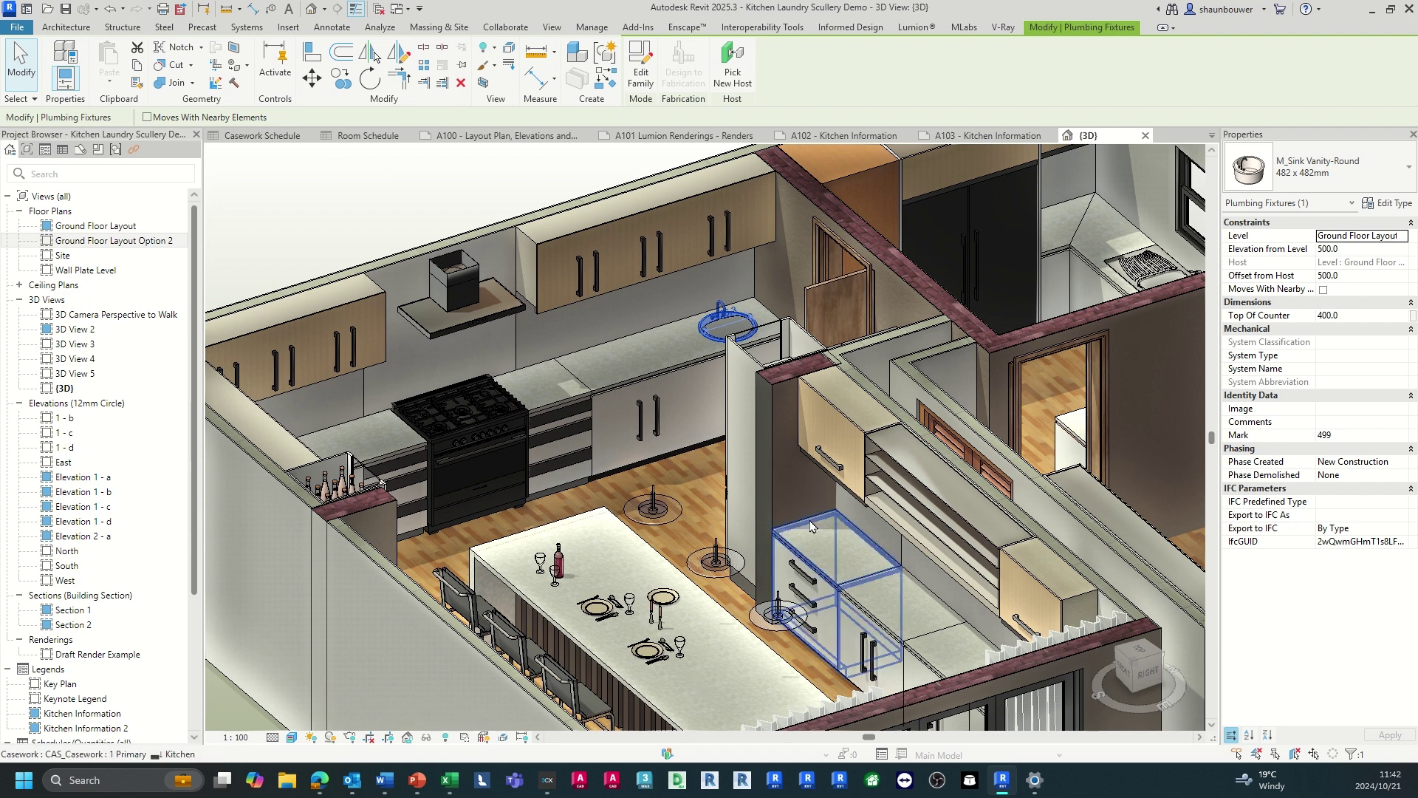
{"action": "left_click", "coordinate": [293, 28]}
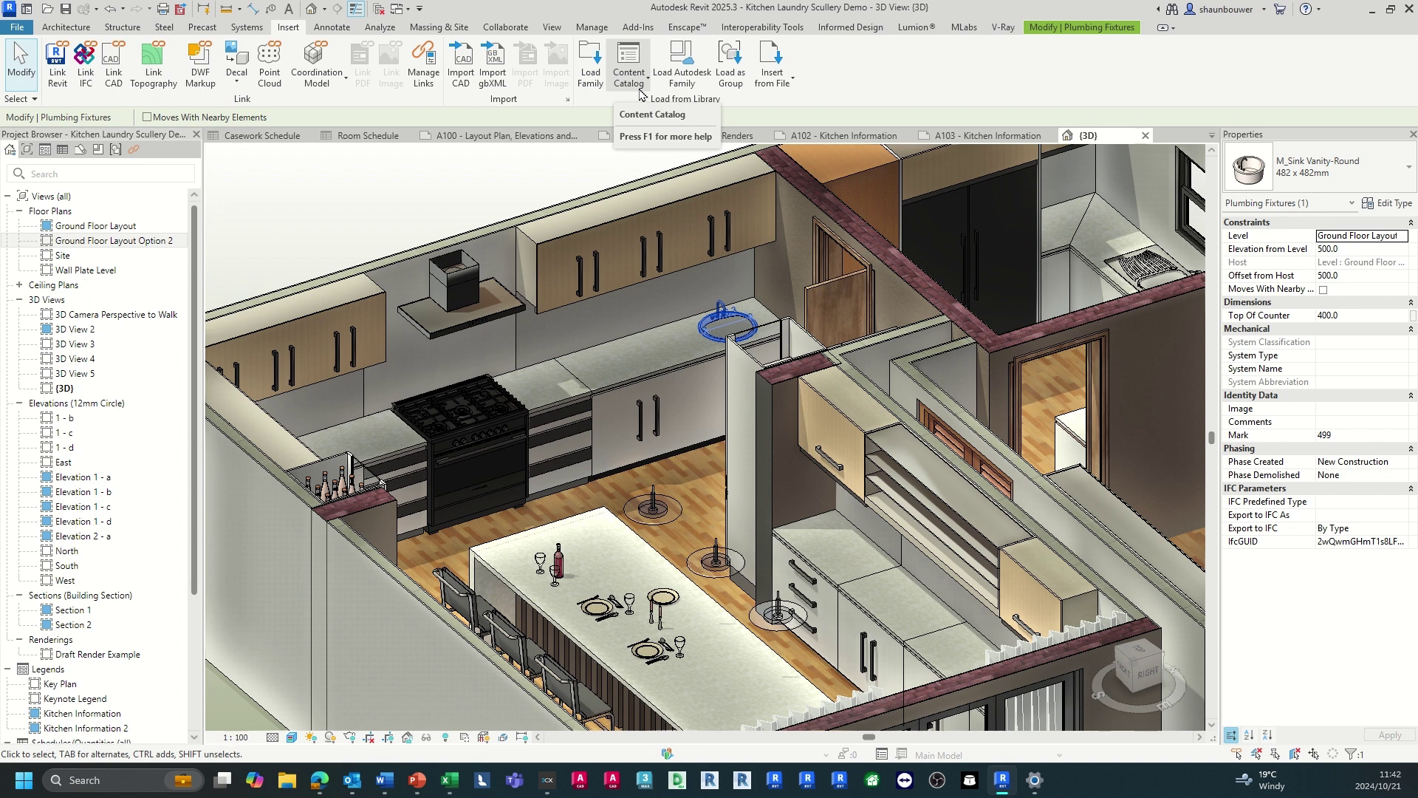
{"action": "left_click", "coordinate": [702, 86]}
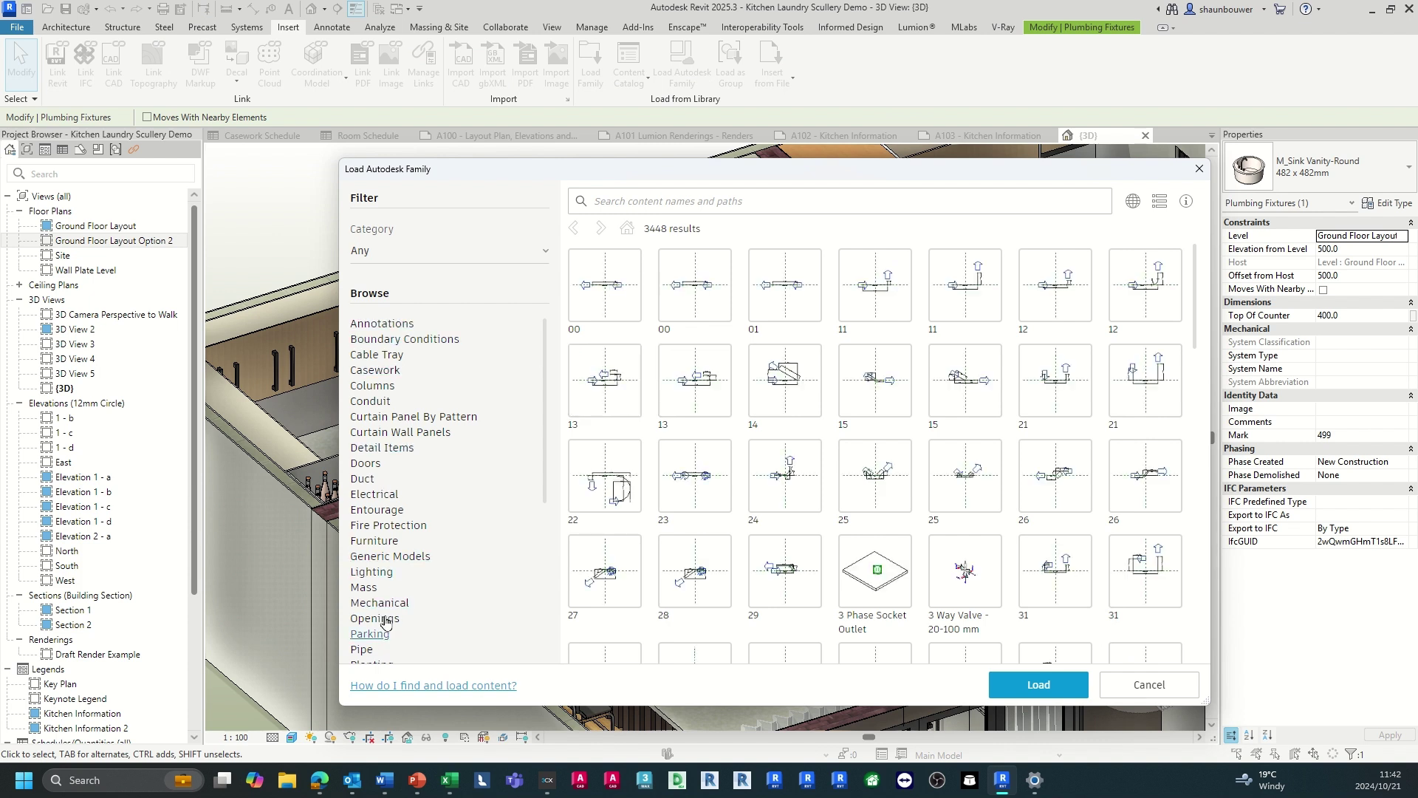
{"action": "left_click", "coordinate": [375, 370]}
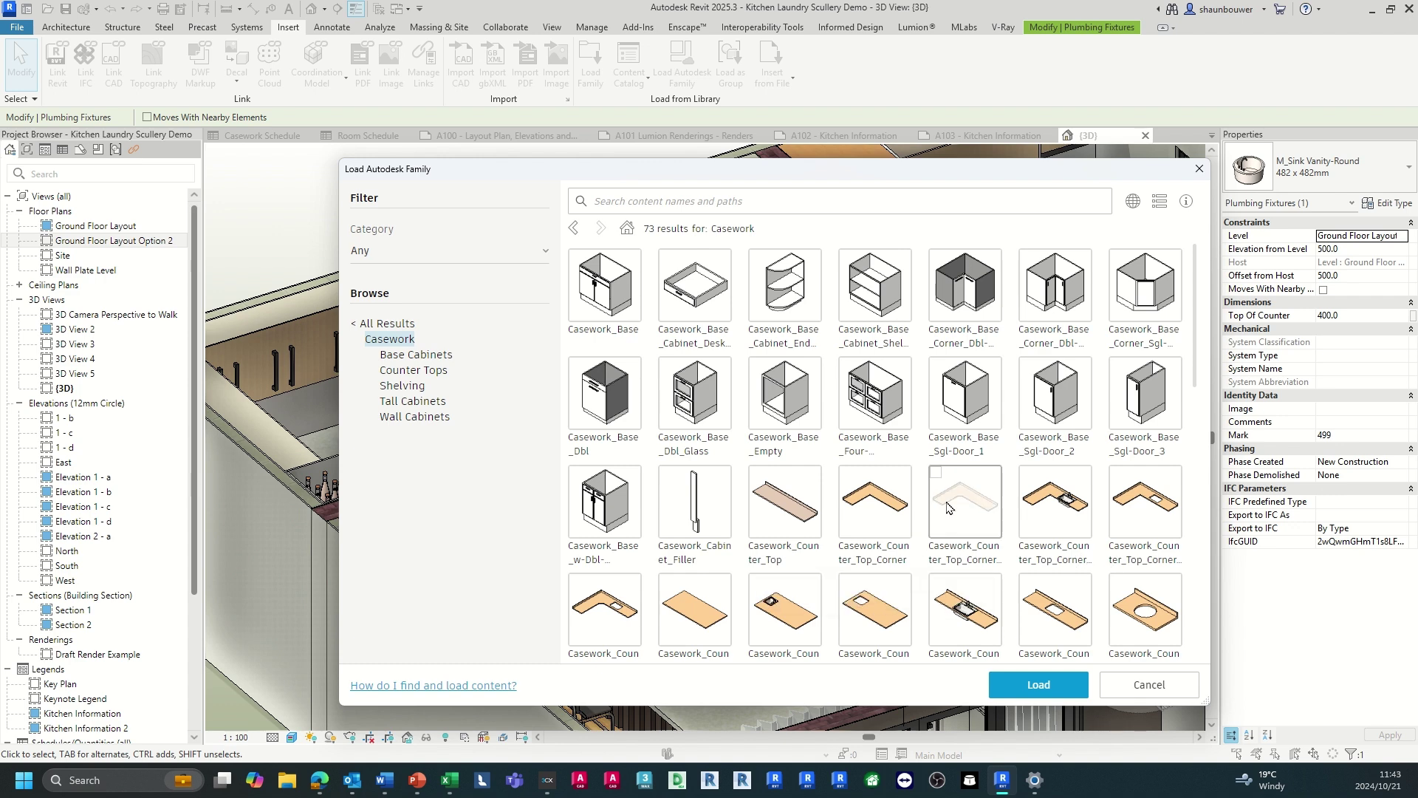
{"action": "scroll", "coordinate": [926, 536], "scroll_direction": "down", "scroll_amount": 2}
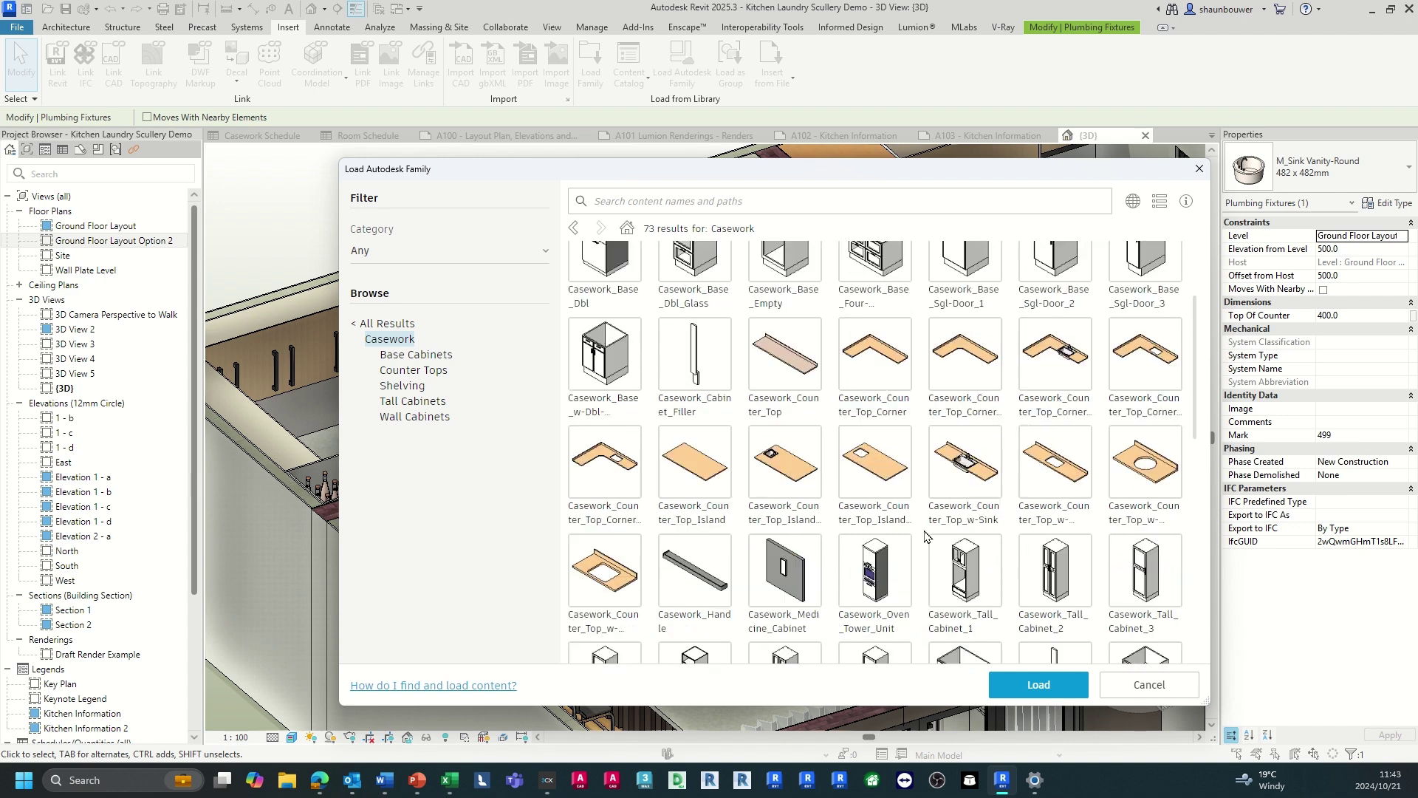
{"action": "scroll", "coordinate": [925, 536], "scroll_direction": "down", "scroll_amount": 6}
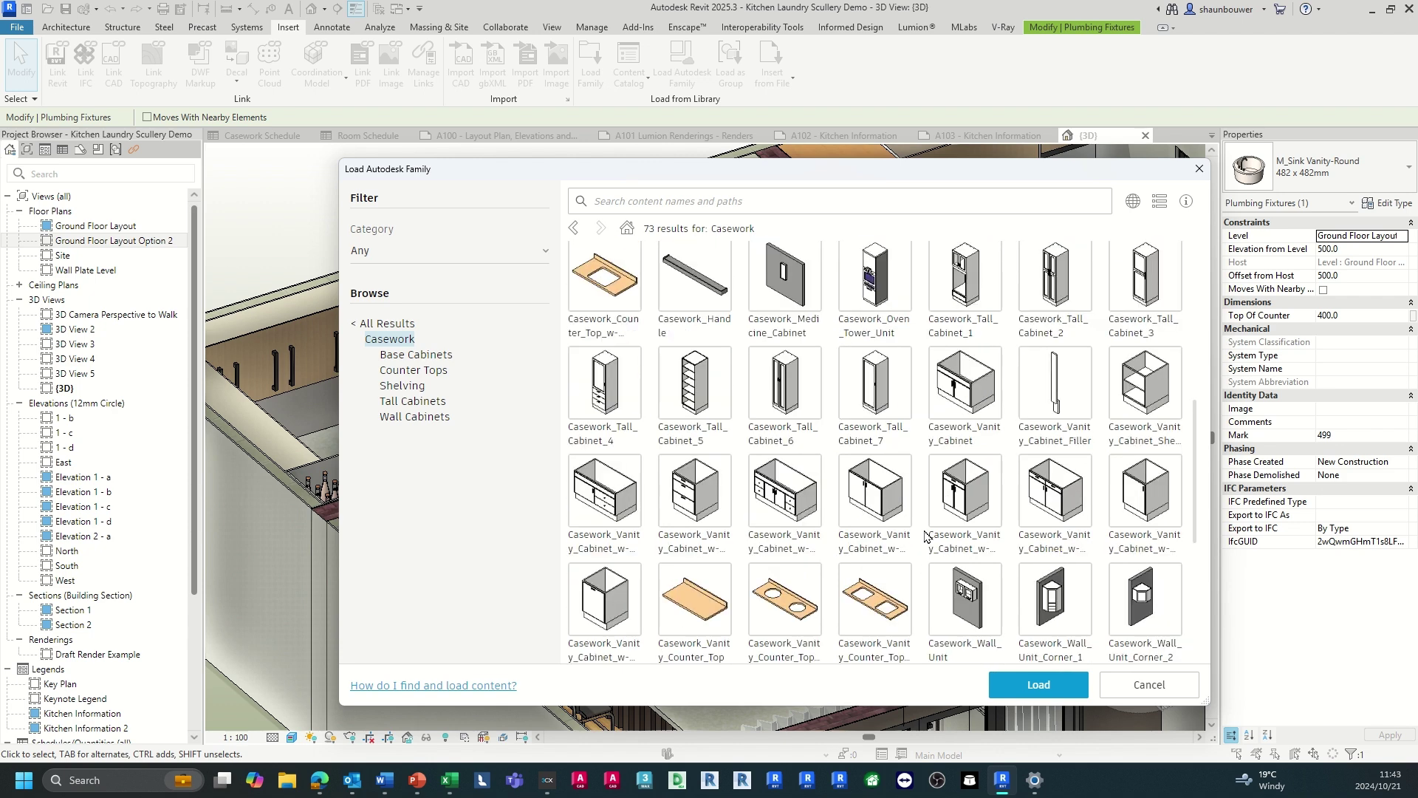
{"action": "scroll", "coordinate": [925, 536], "scroll_direction": "down", "scroll_amount": 3}
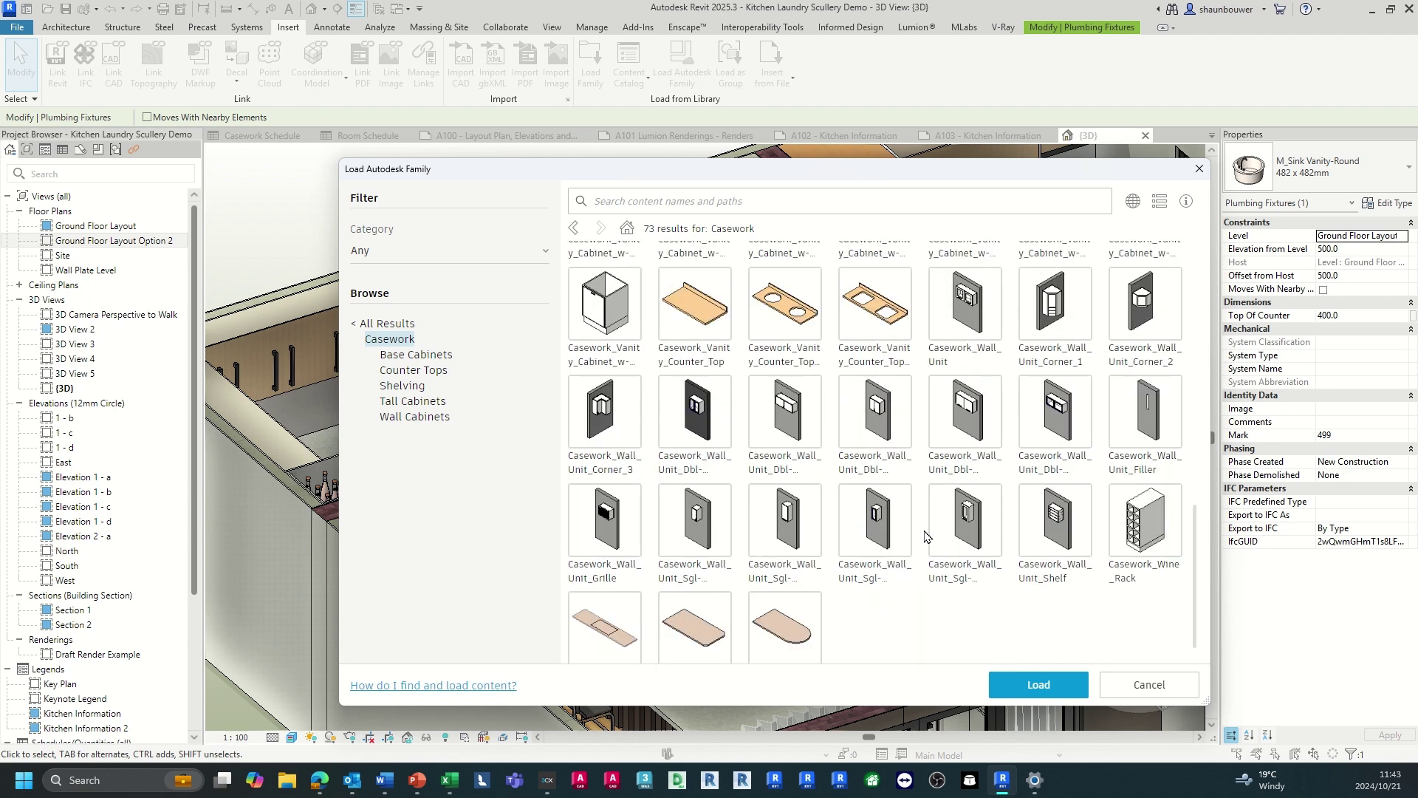
{"action": "left_click", "coordinate": [1128, 688]}
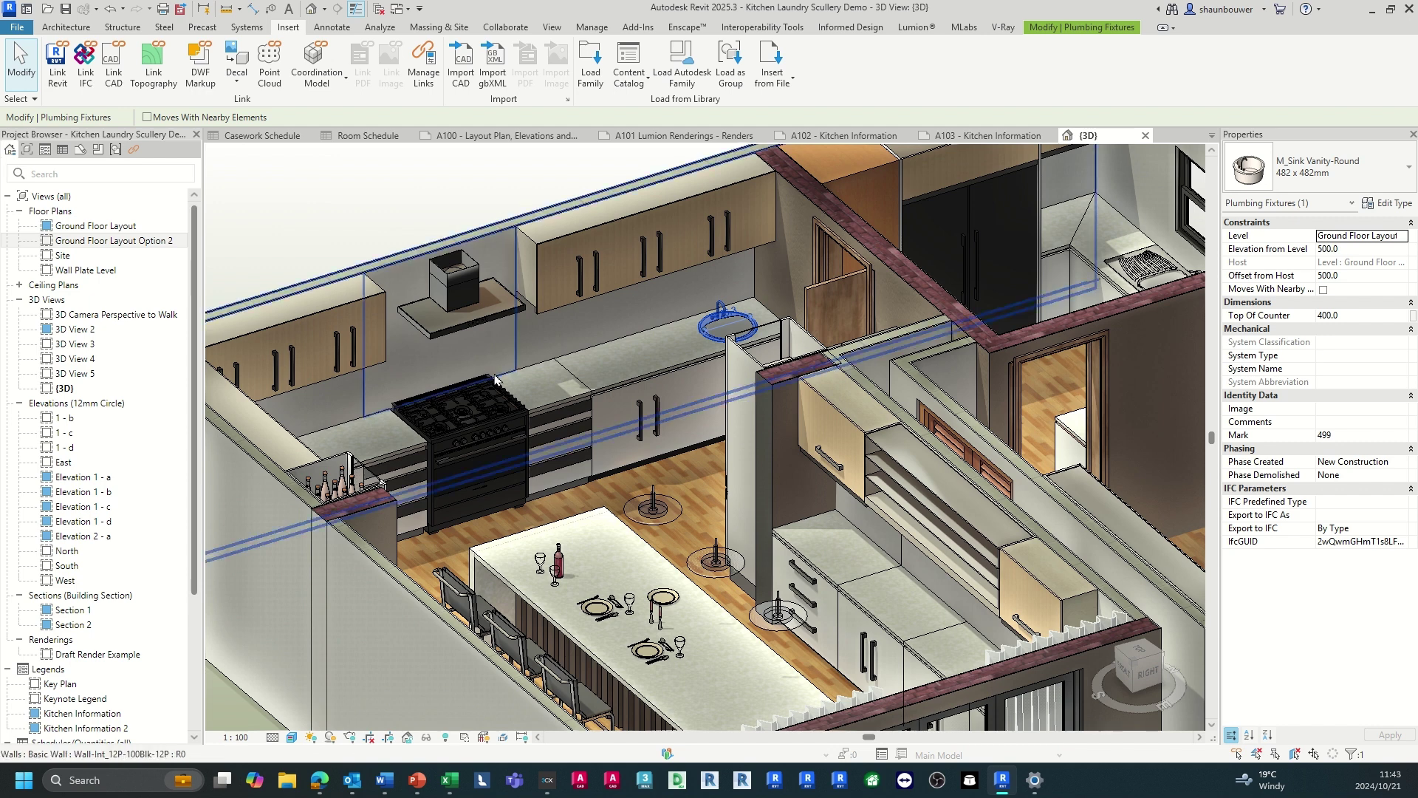
{"action": "left_click", "coordinate": [68, 26]}
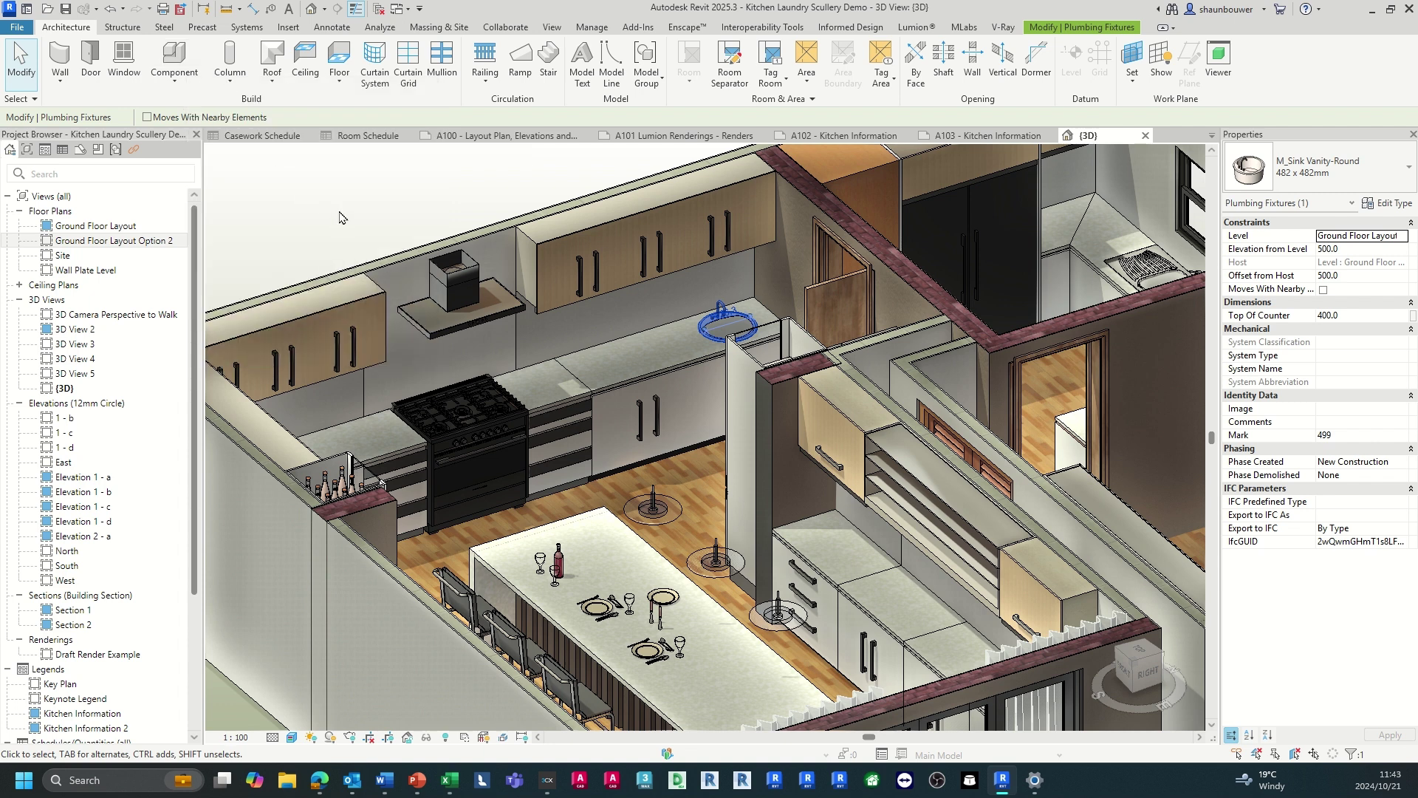
{"action": "left_click", "coordinate": [617, 381]}
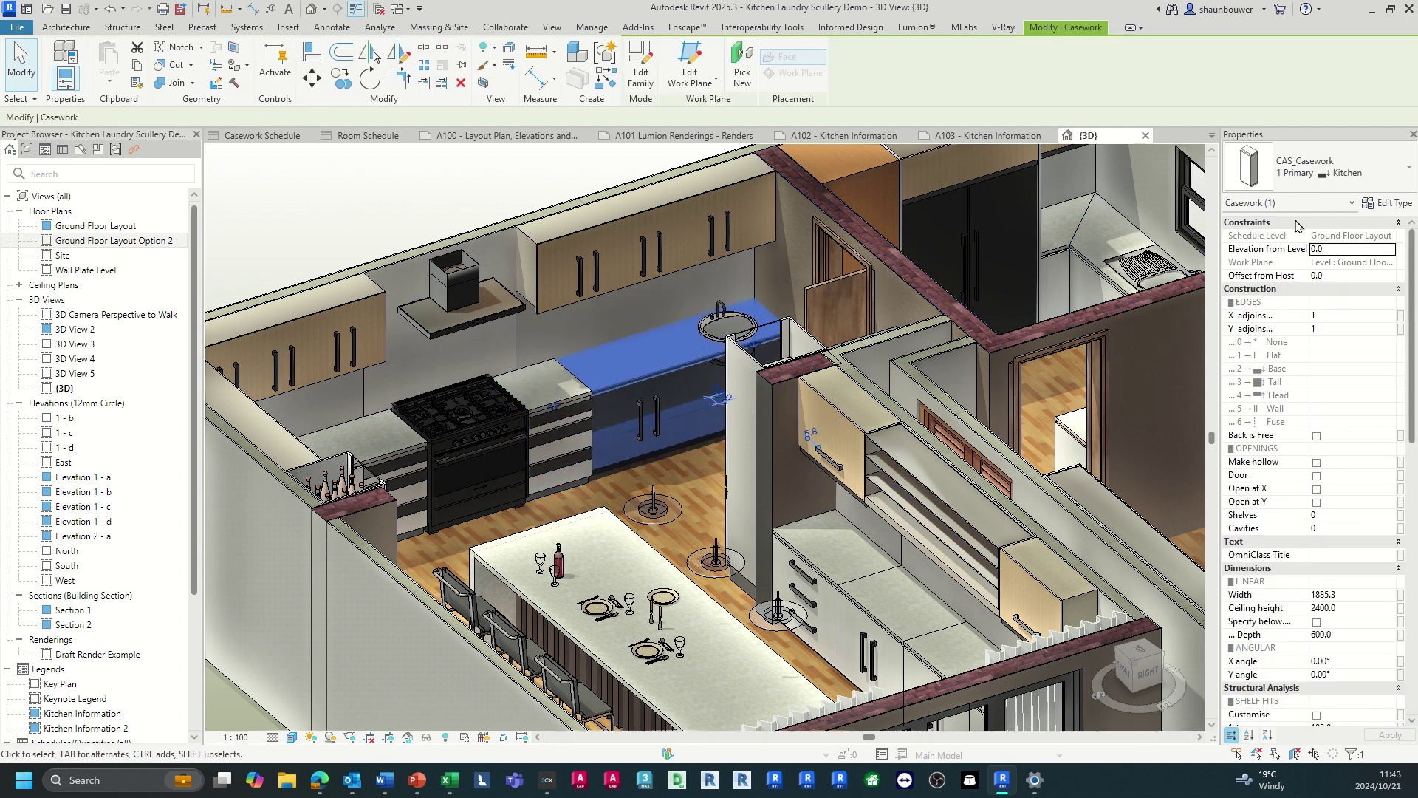
{"action": "left_click", "coordinate": [1379, 203]}
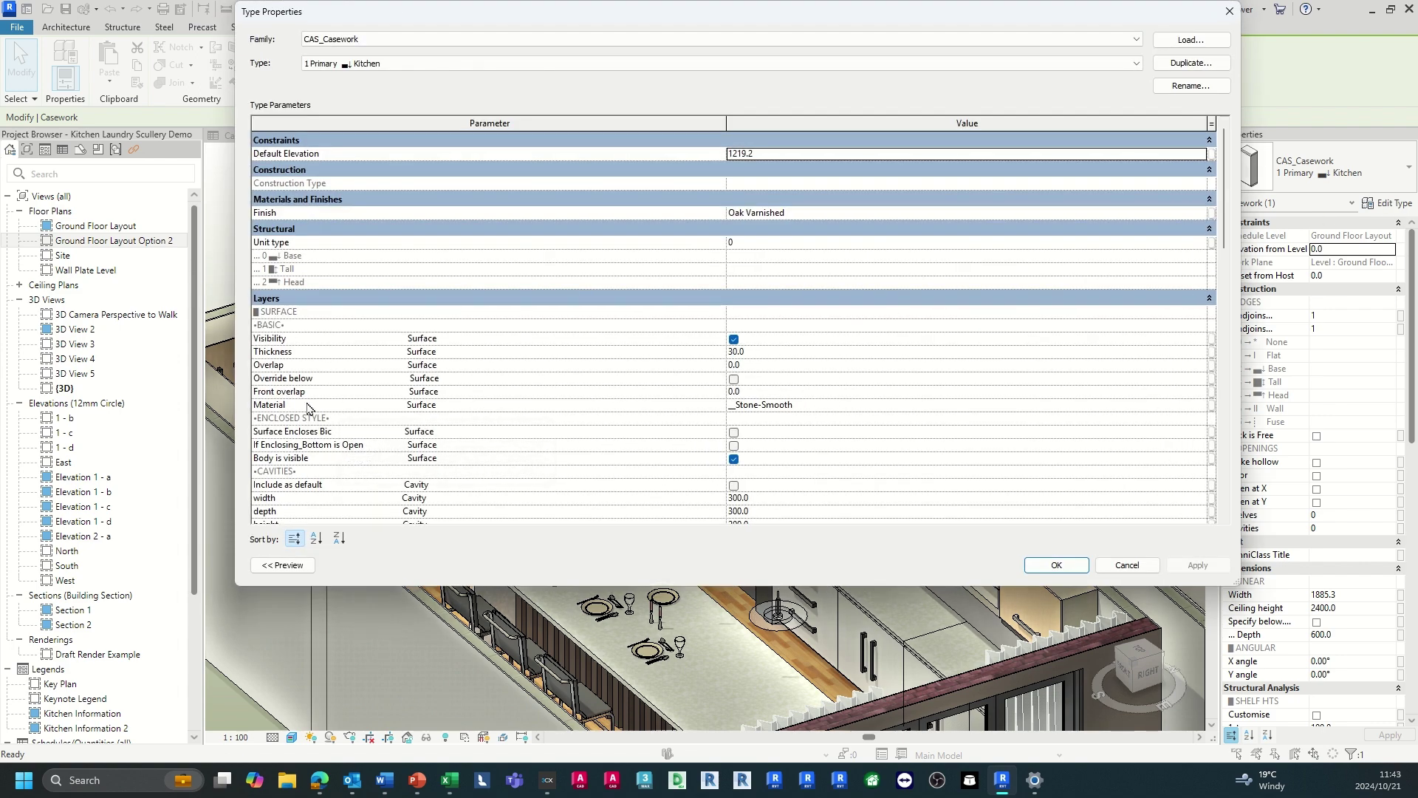
{"action": "scroll", "coordinate": [361, 411], "scroll_direction": "down", "scroll_amount": 2}
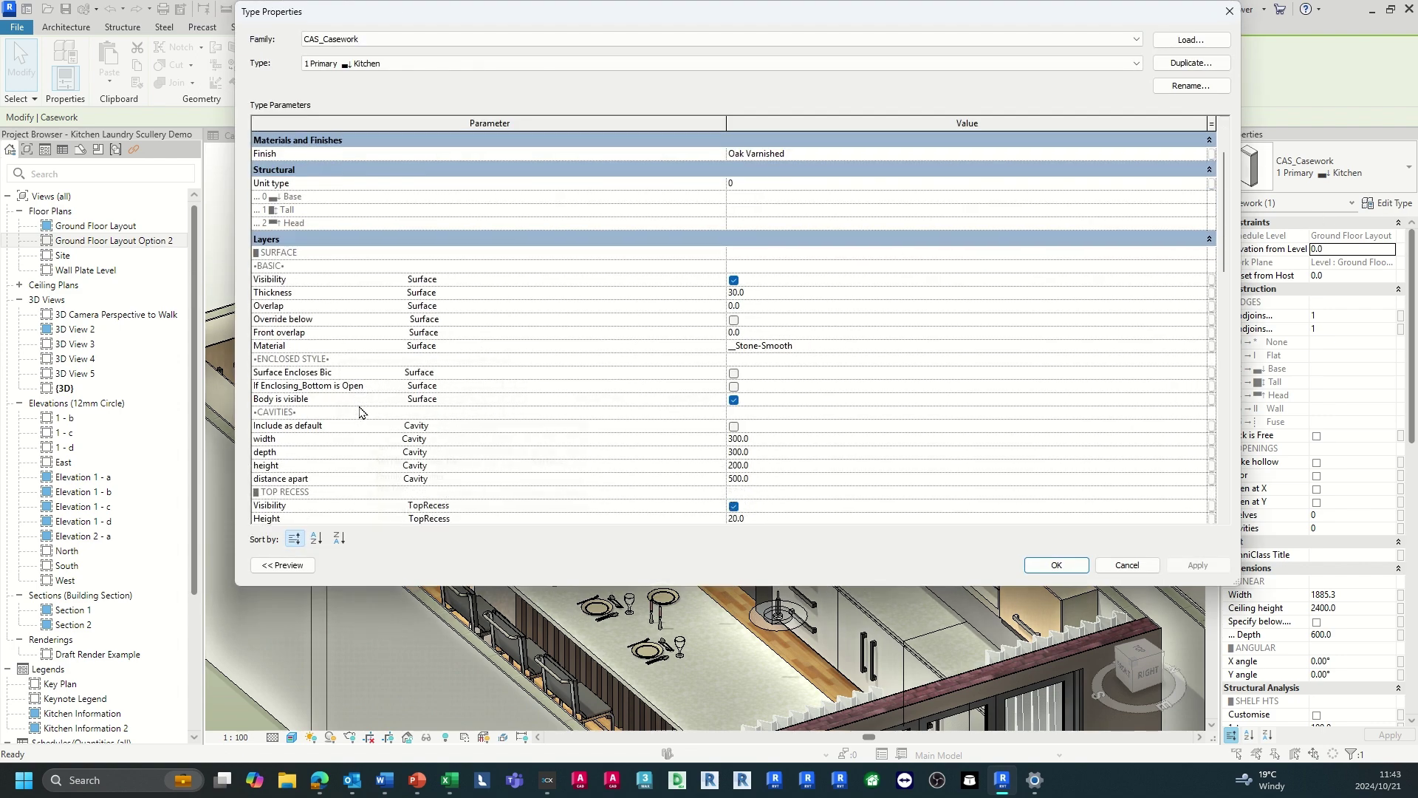
{"action": "scroll", "coordinate": [352, 484], "scroll_direction": "down", "scroll_amount": 5}
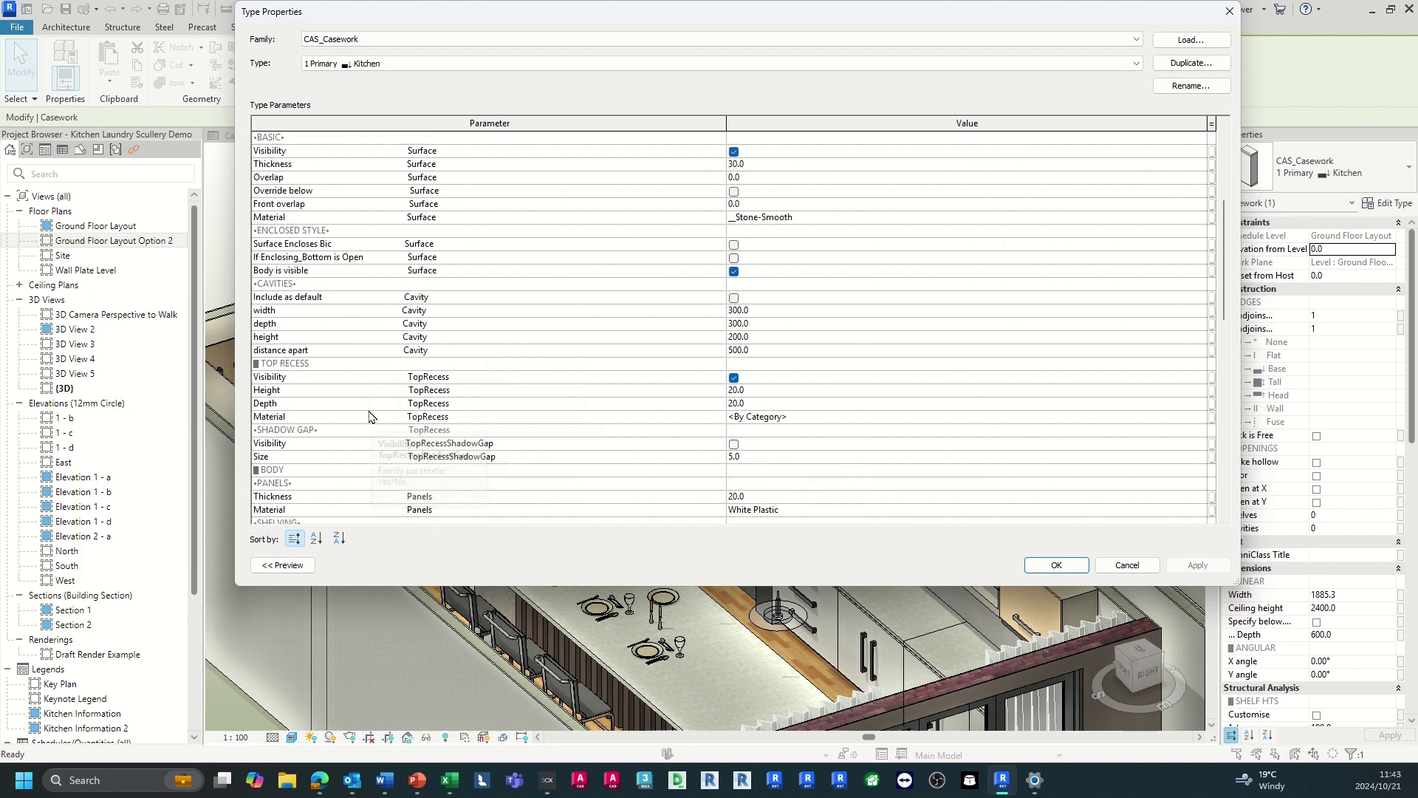
{"action": "scroll", "coordinate": [340, 332], "scroll_direction": "up", "scroll_amount": 2}
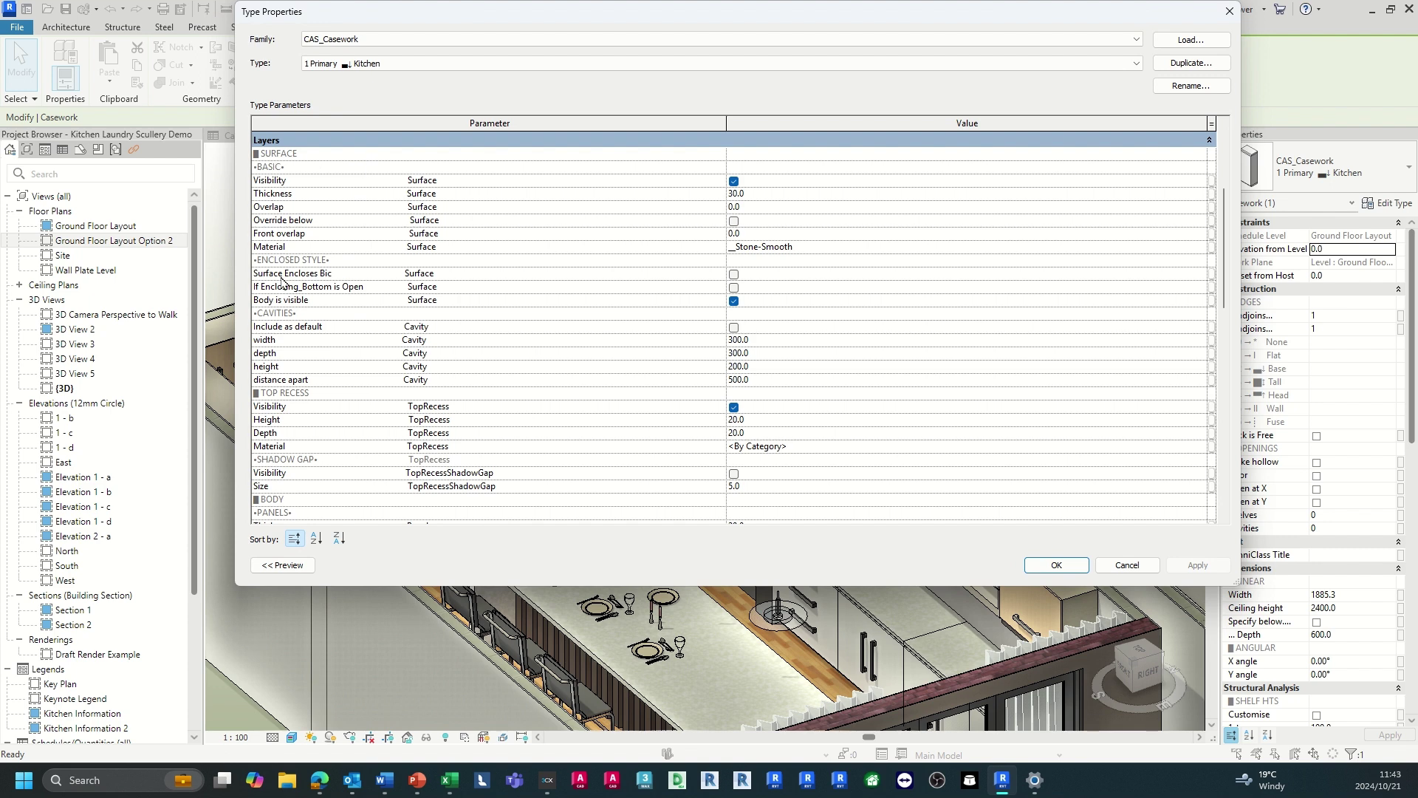
{"action": "scroll", "coordinate": [364, 448], "scroll_direction": "down", "scroll_amount": 2}
{"action": "scroll", "coordinate": [363, 449], "scroll_direction": "down", "scroll_amount": 1}
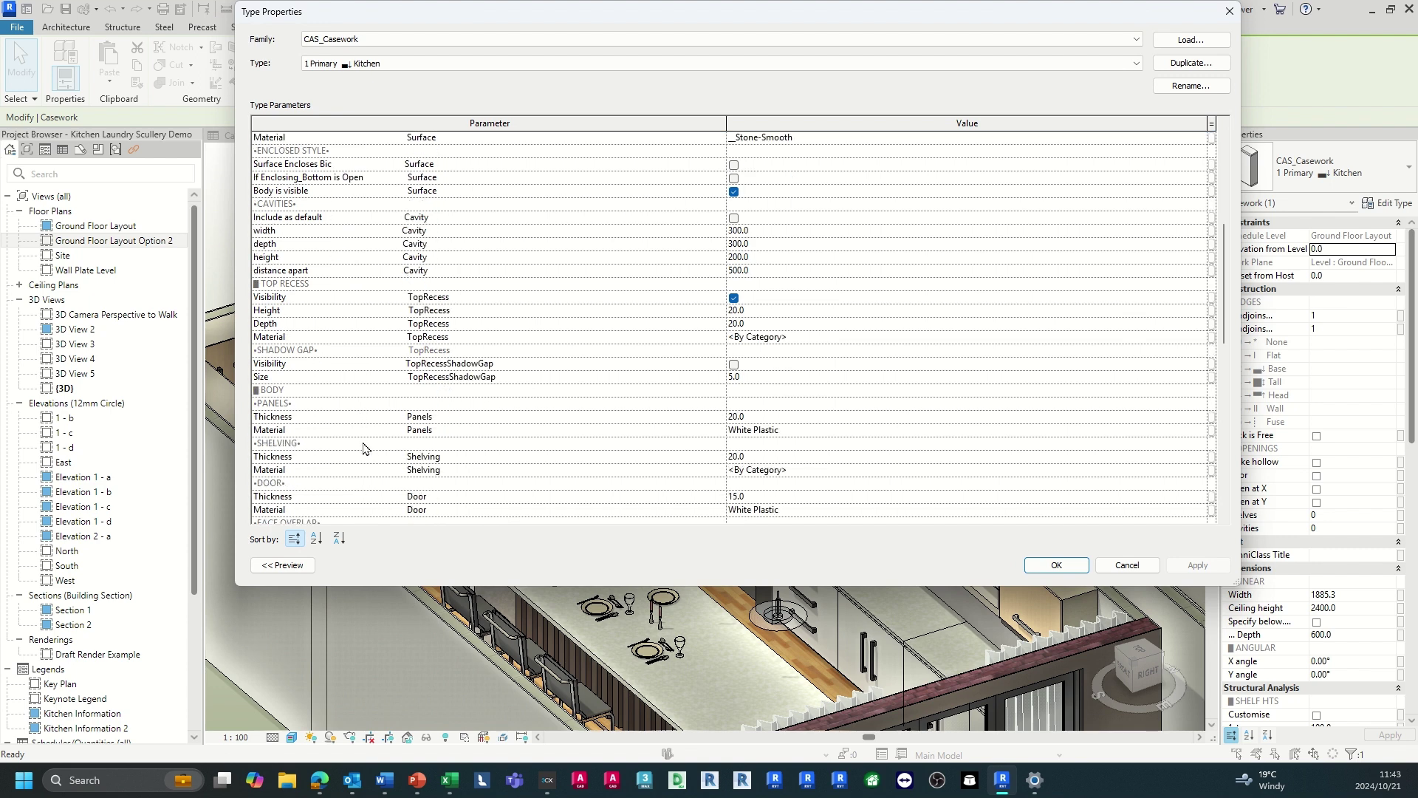
{"action": "scroll", "coordinate": [364, 449], "scroll_direction": "down", "scroll_amount": 3}
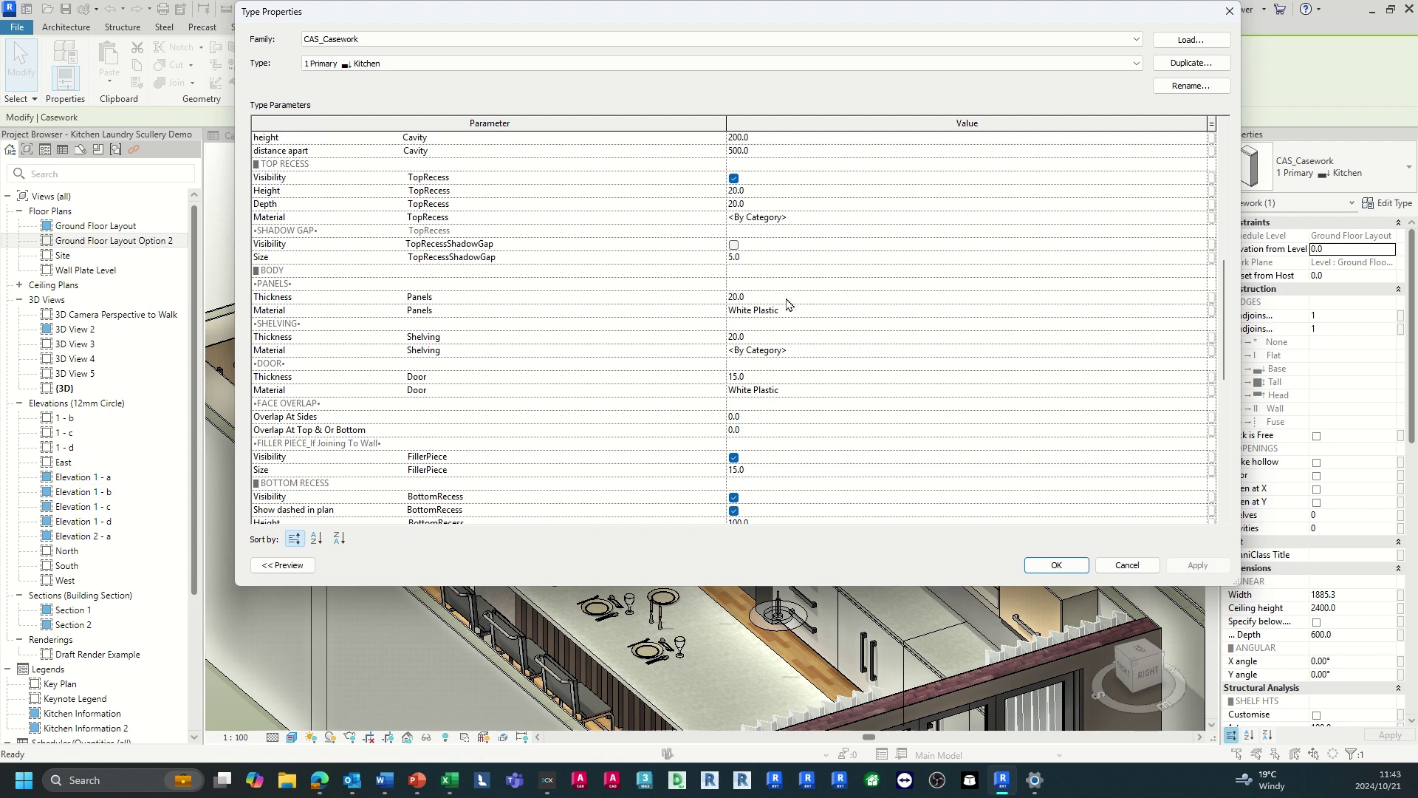
{"action": "scroll", "coordinate": [755, 389], "scroll_direction": "down", "scroll_amount": 3}
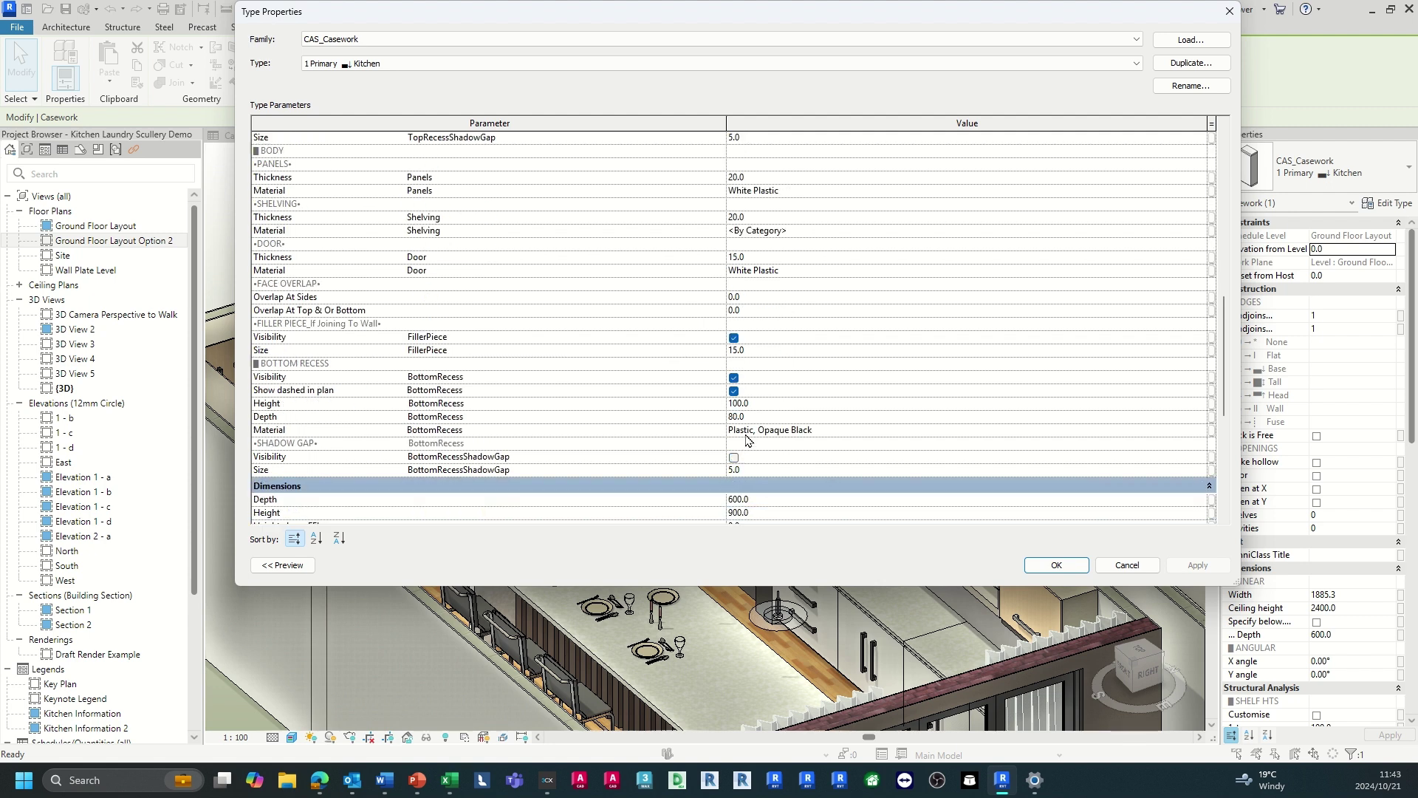
{"action": "left_click", "coordinate": [1229, 12]}
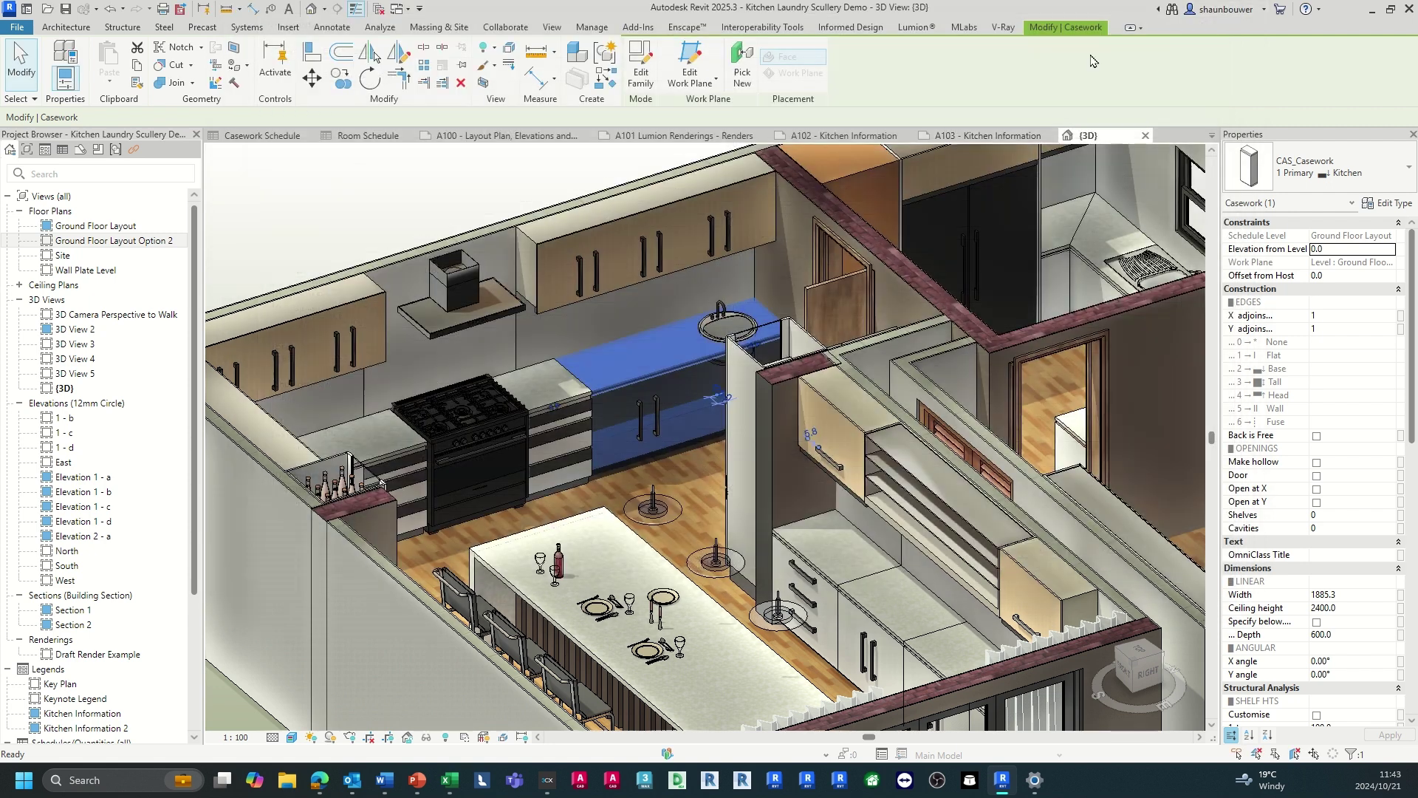
- Clear the cabinet selection and start the Paint tool for applying materials to faces
{"action": "left_click", "coordinate": [474, 209]}
{"action": "left_click", "coordinate": [1042, 28]}
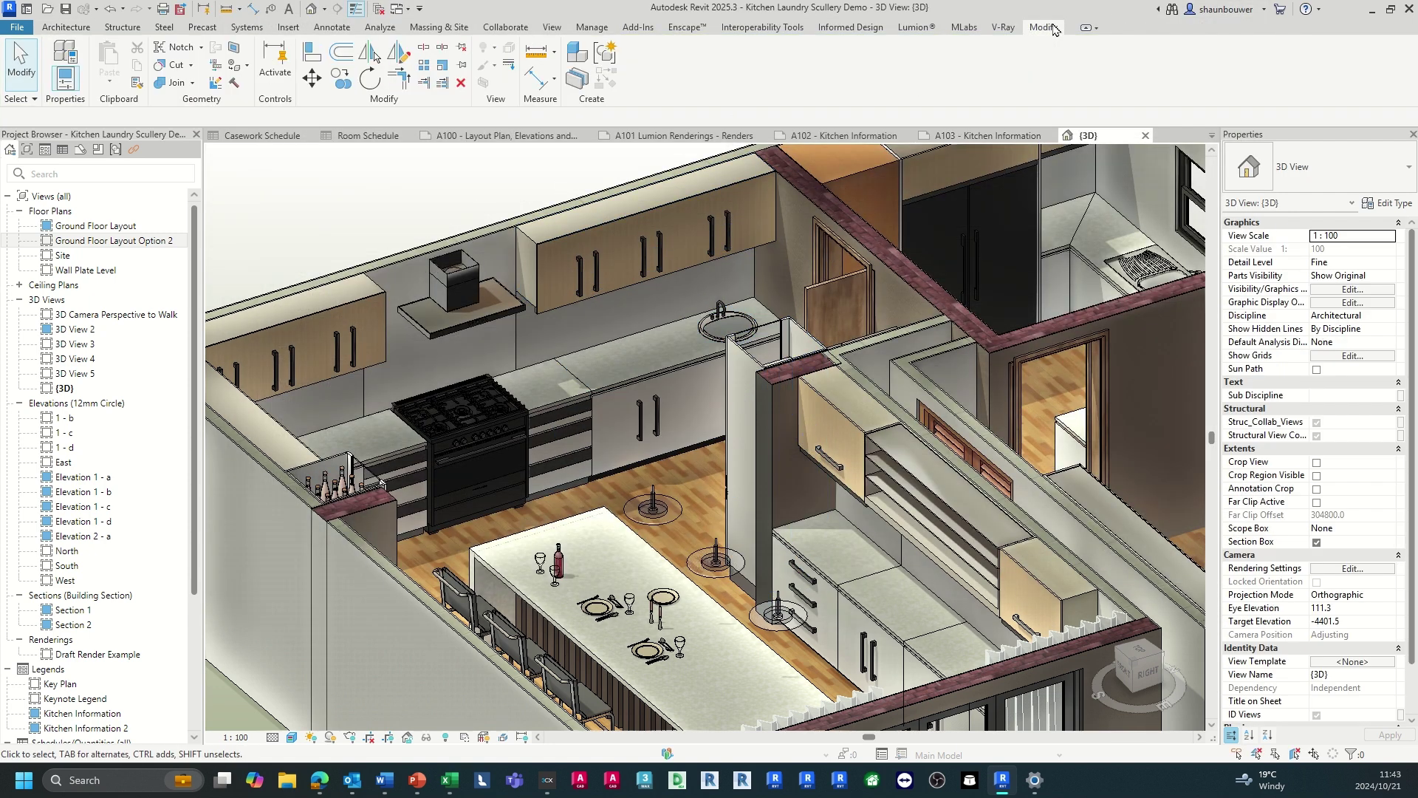
{"action": "left_click", "coordinate": [249, 66]}
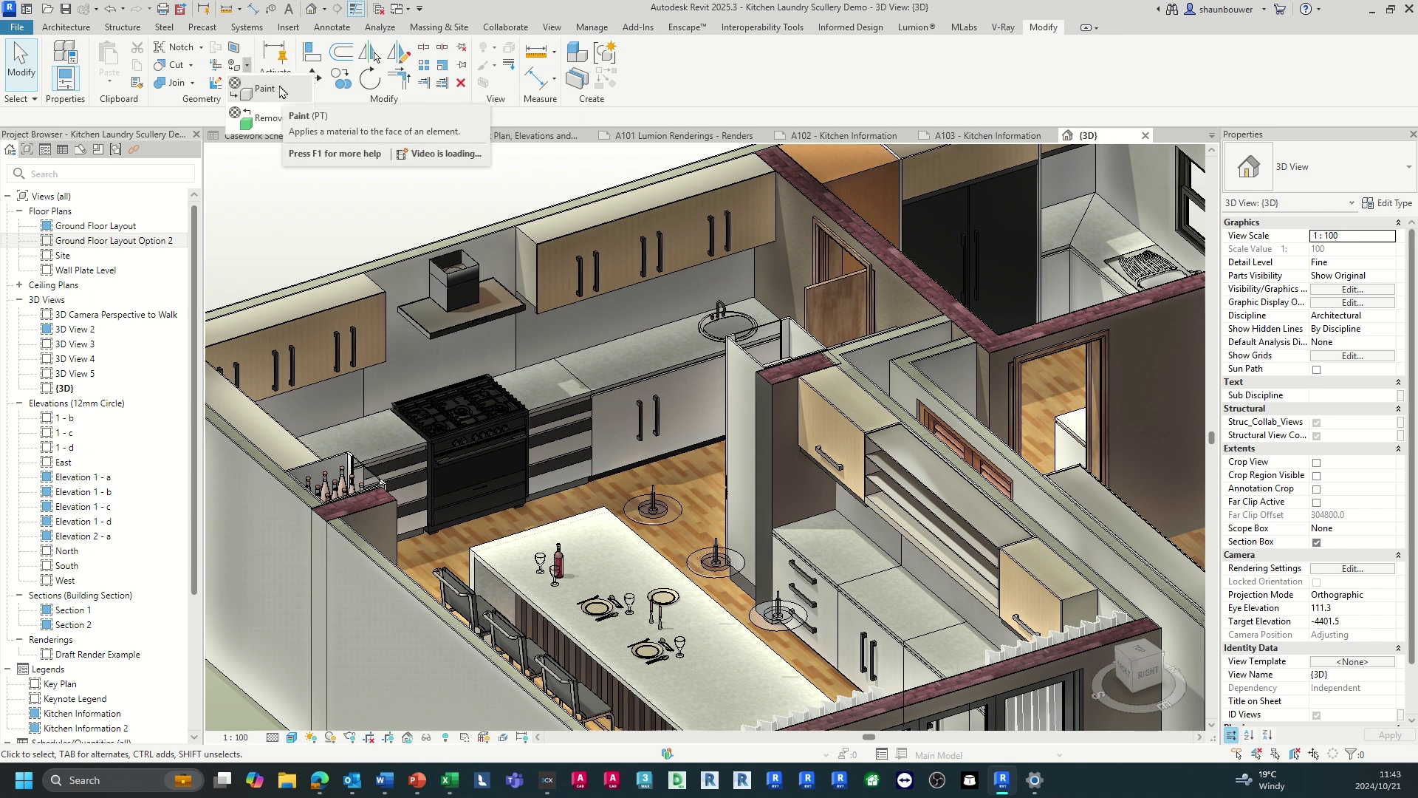
{"action": "left_click", "coordinate": [264, 89]}
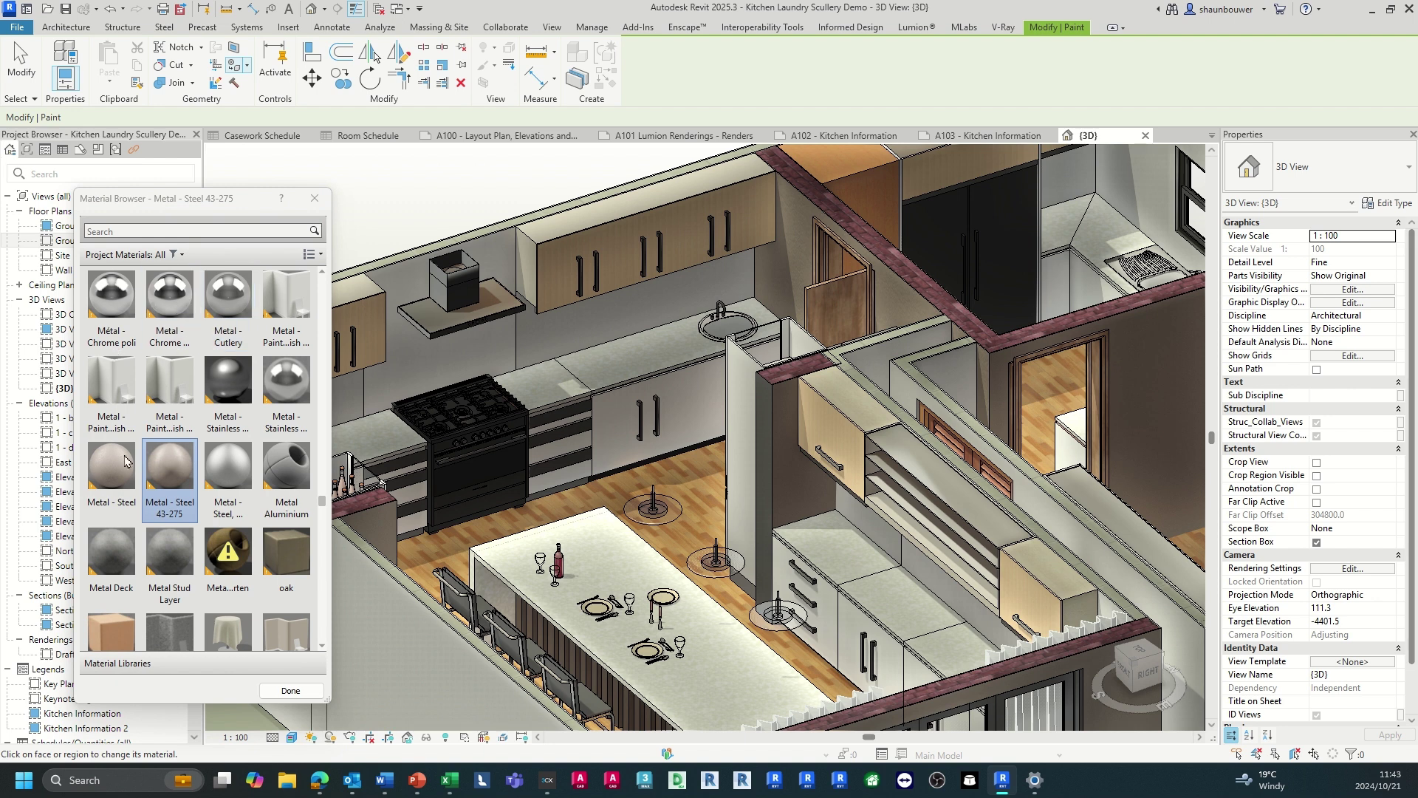
- Paint the wall face behind the island-side cabinets with Metal - Steel 43-275
{"action": "scroll", "coordinate": [111, 576], "scroll_direction": "down", "scroll_amount": 1}
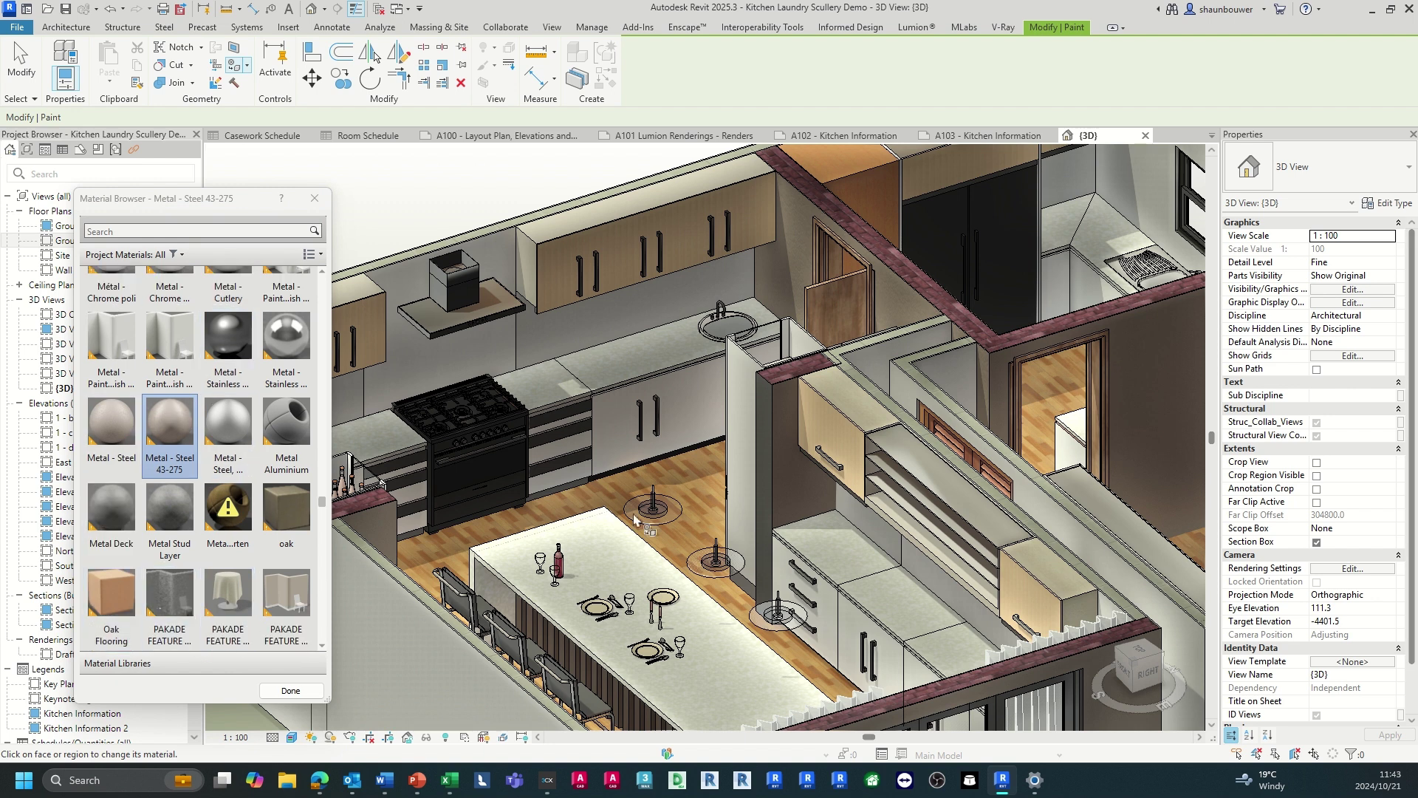
{"action": "scroll", "coordinate": [214, 549], "scroll_direction": "down", "scroll_amount": 3}
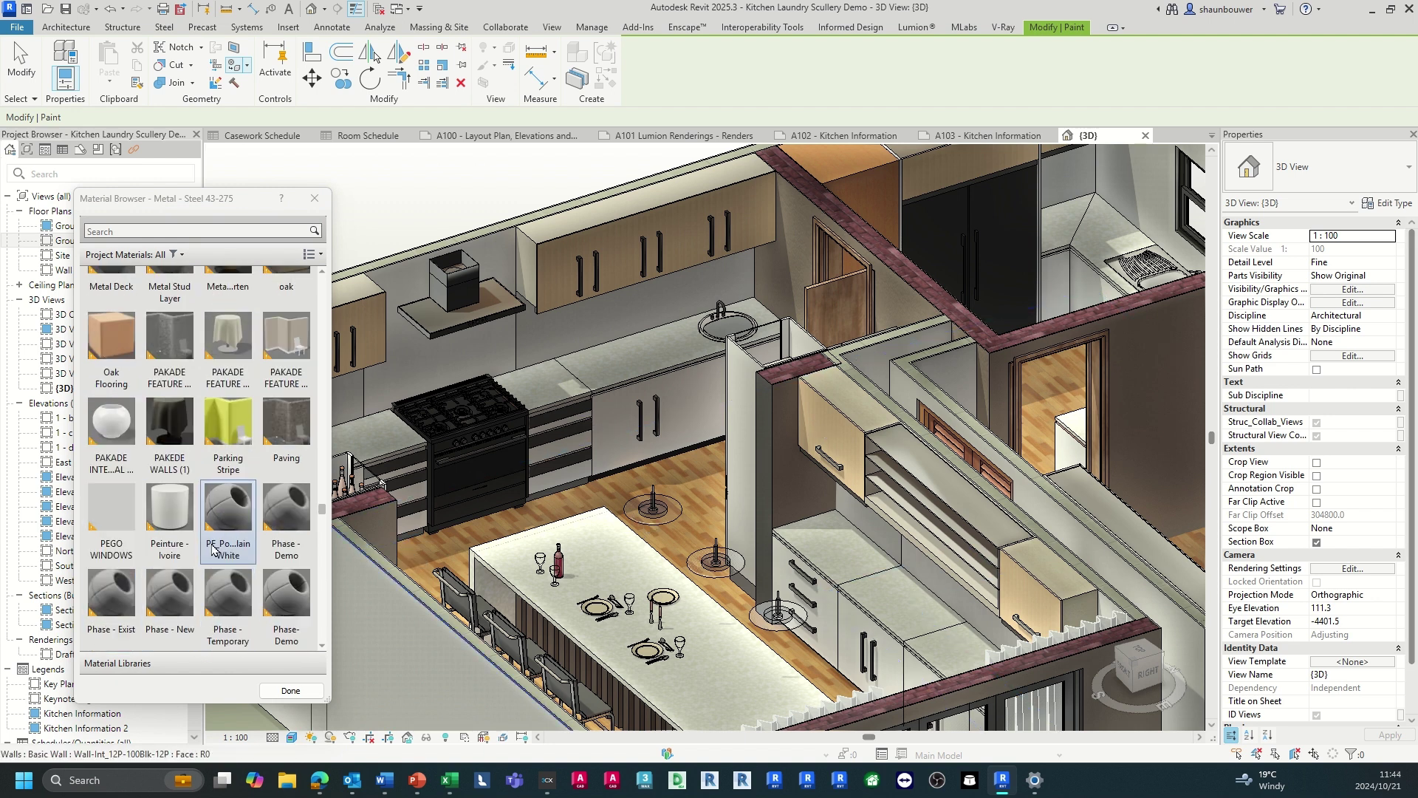
{"action": "scroll", "coordinate": [169, 432], "scroll_direction": "up", "scroll_amount": 3}
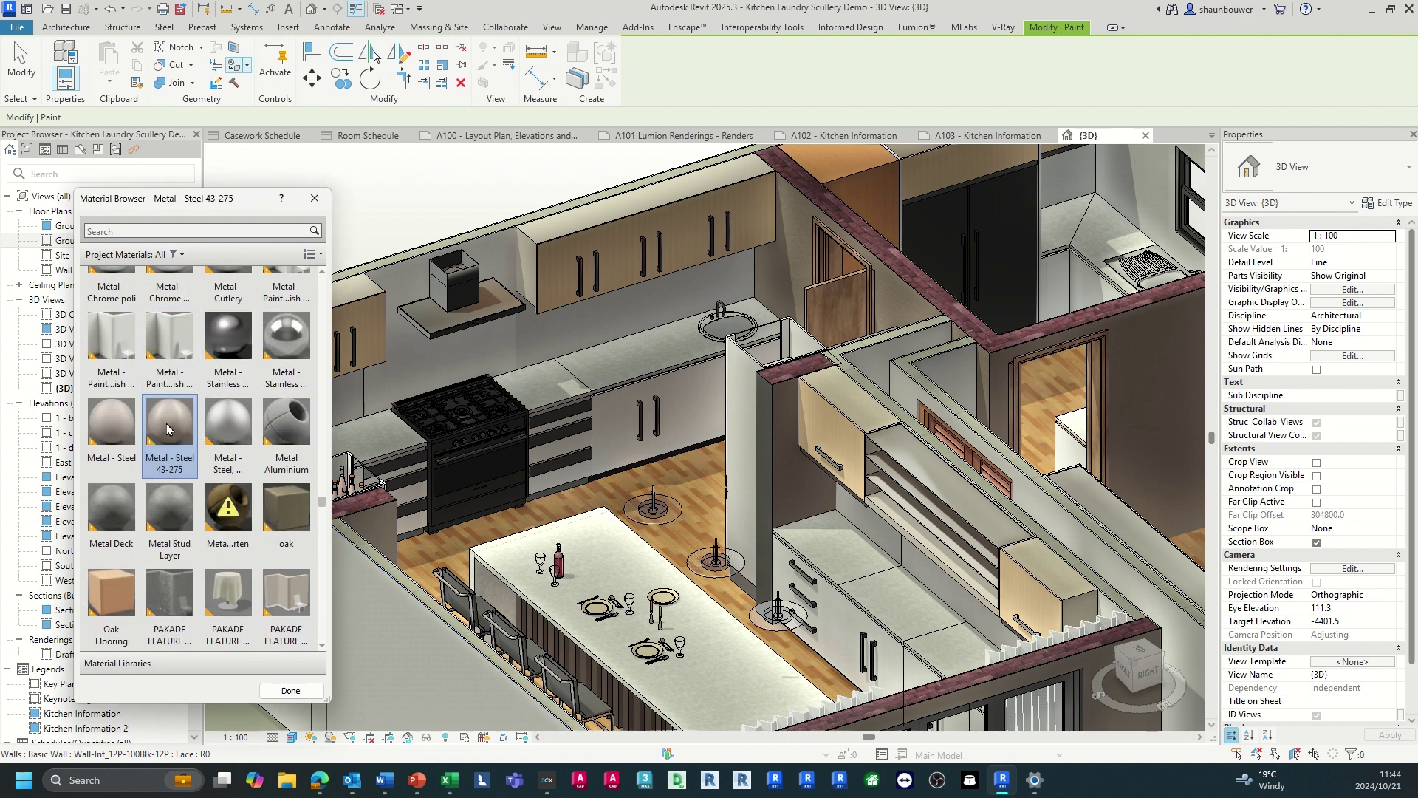
{"action": "scroll", "coordinate": [774, 481], "scroll_direction": "up", "scroll_amount": 5}
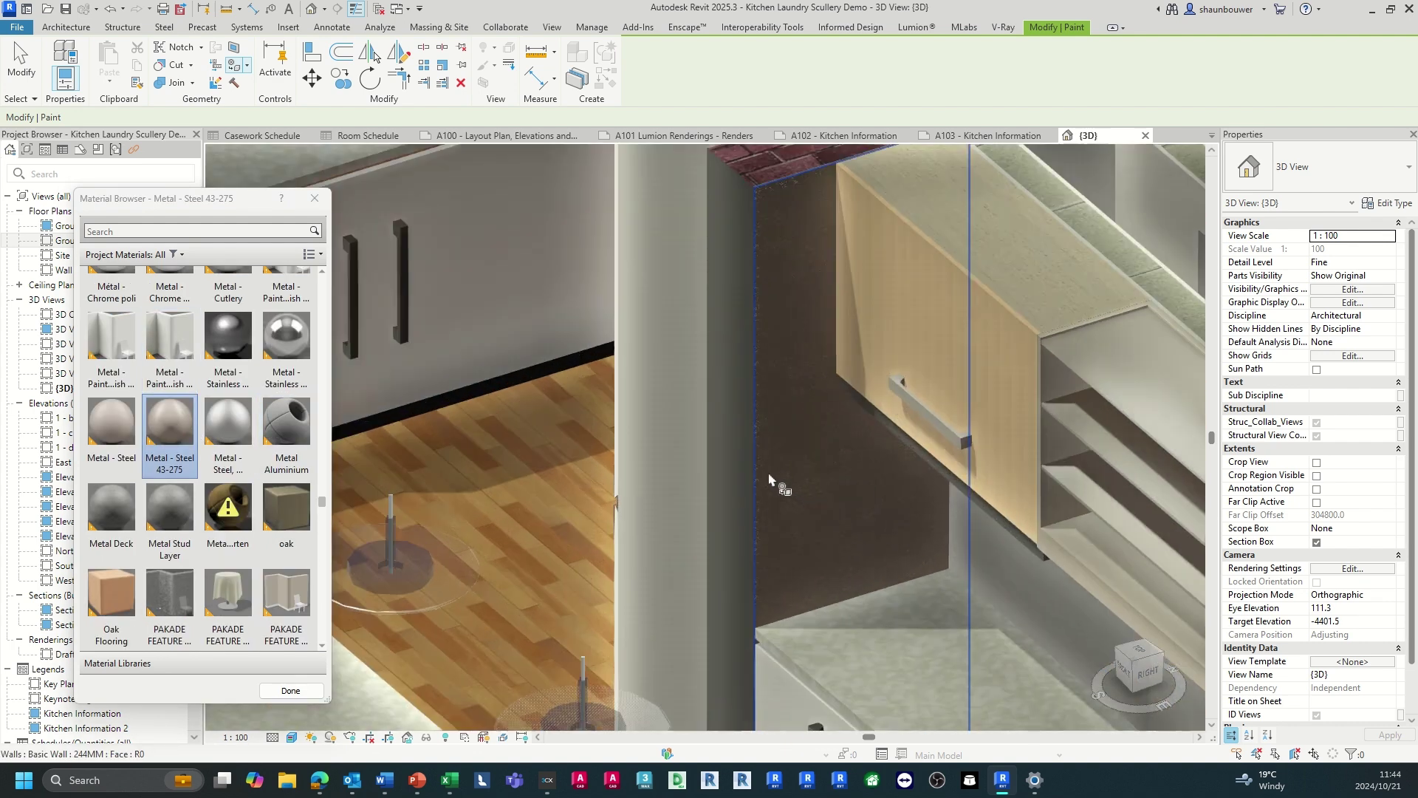
{"action": "left_click", "coordinate": [813, 499]}
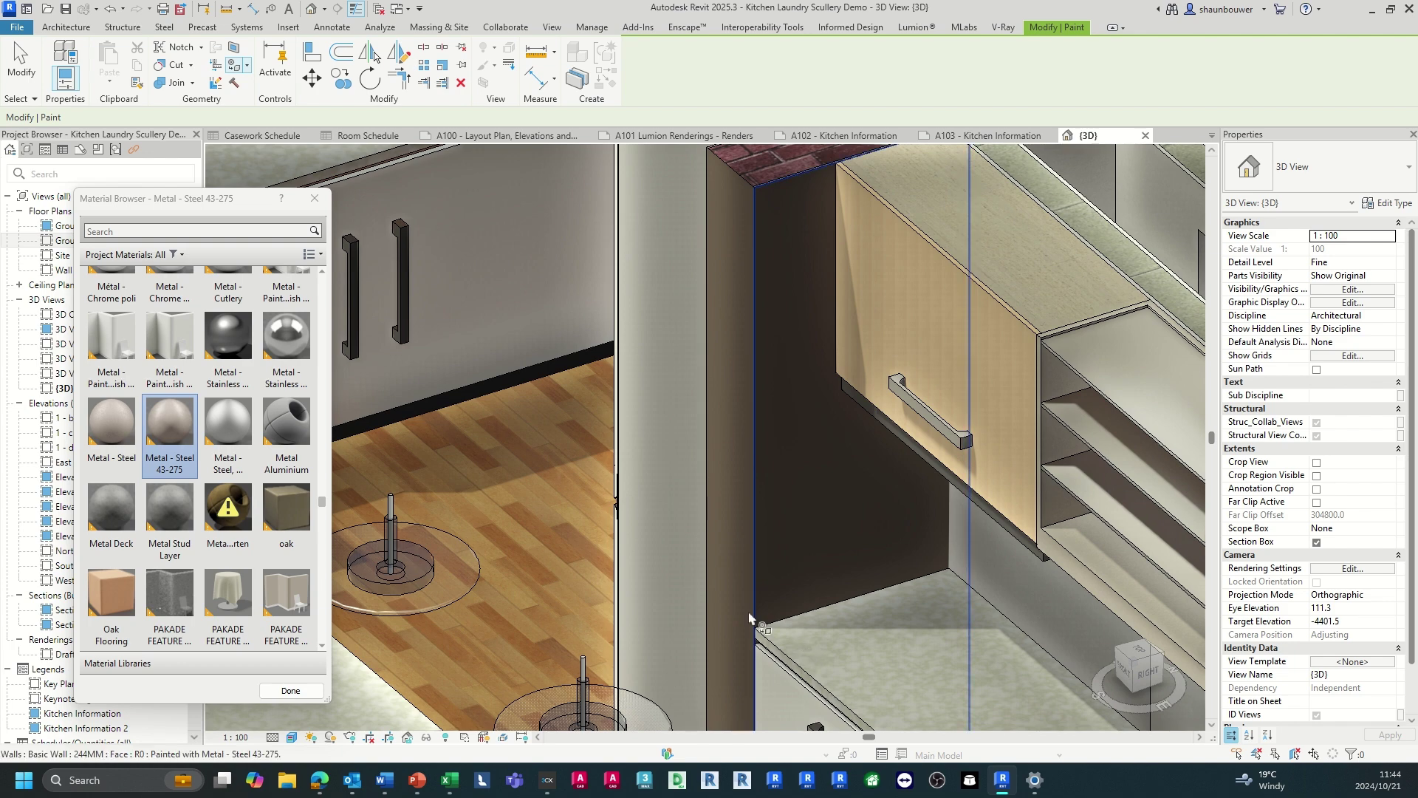
{"action": "scroll", "coordinate": [827, 323], "scroll_direction": "down", "scroll_amount": 4}
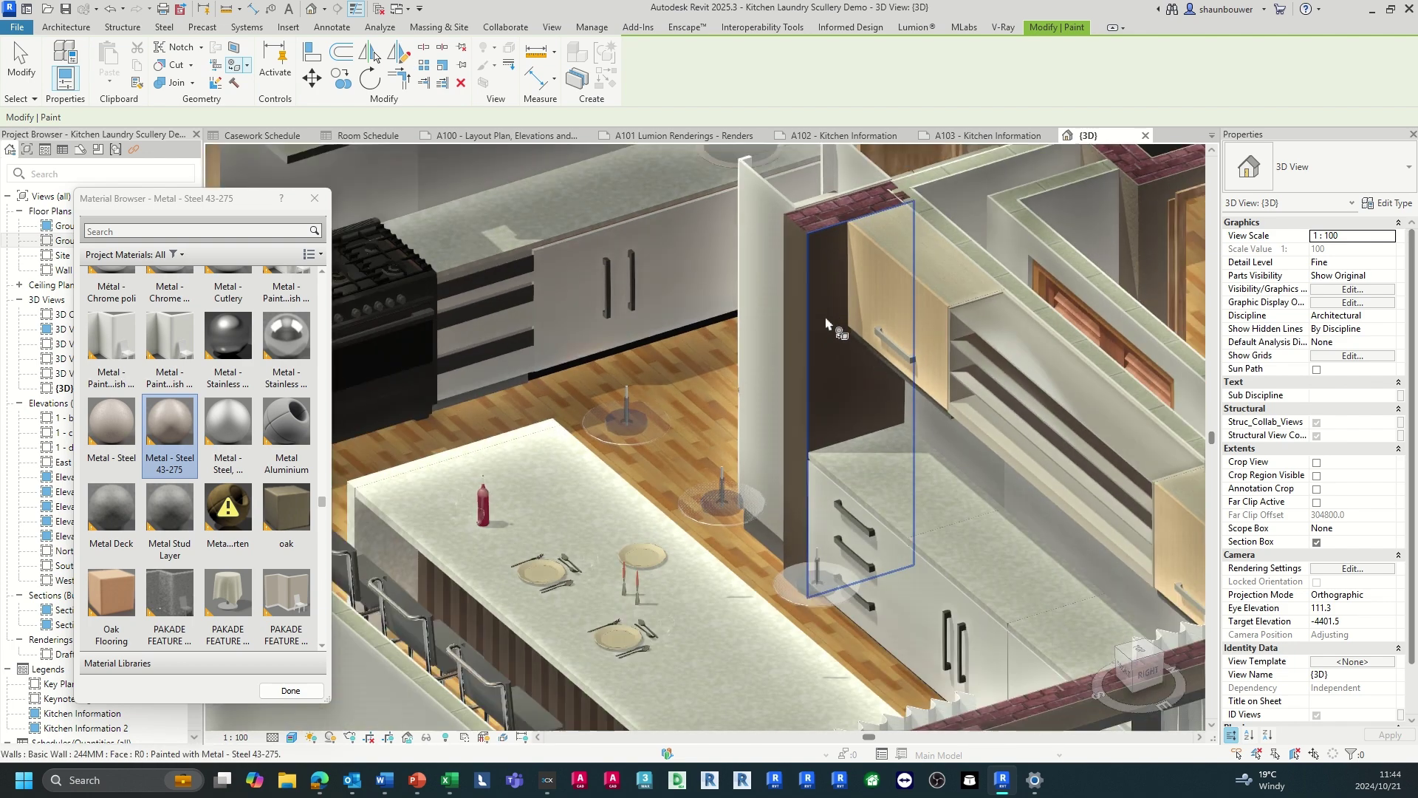
{"action": "scroll", "coordinate": [827, 324], "scroll_direction": "down", "scroll_amount": 3}
{"action": "scroll", "coordinate": [281, 369], "scroll_direction": "up", "scroll_amount": 1}
{"action": "left_click", "coordinate": [315, 198]}
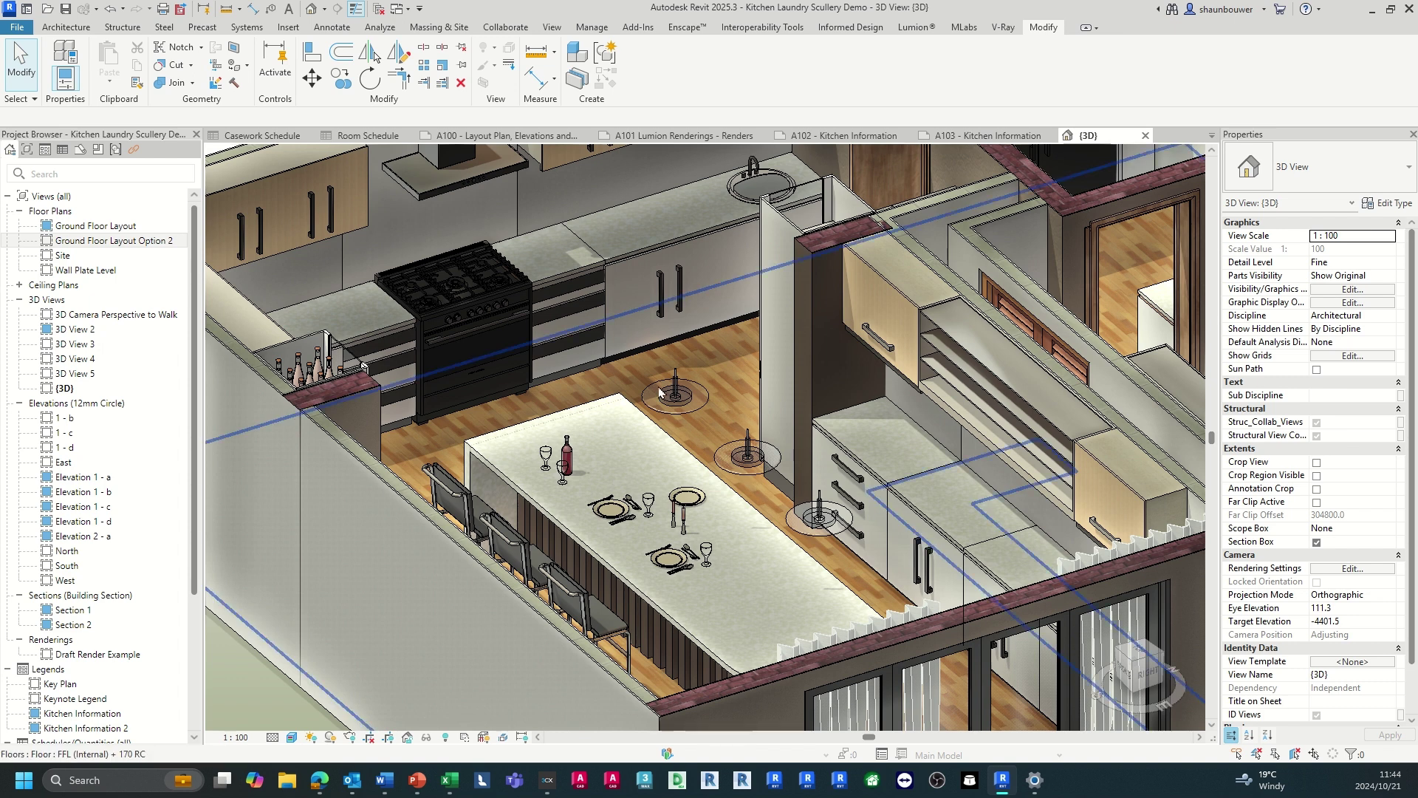
{"action": "left_click", "coordinate": [751, 471]}
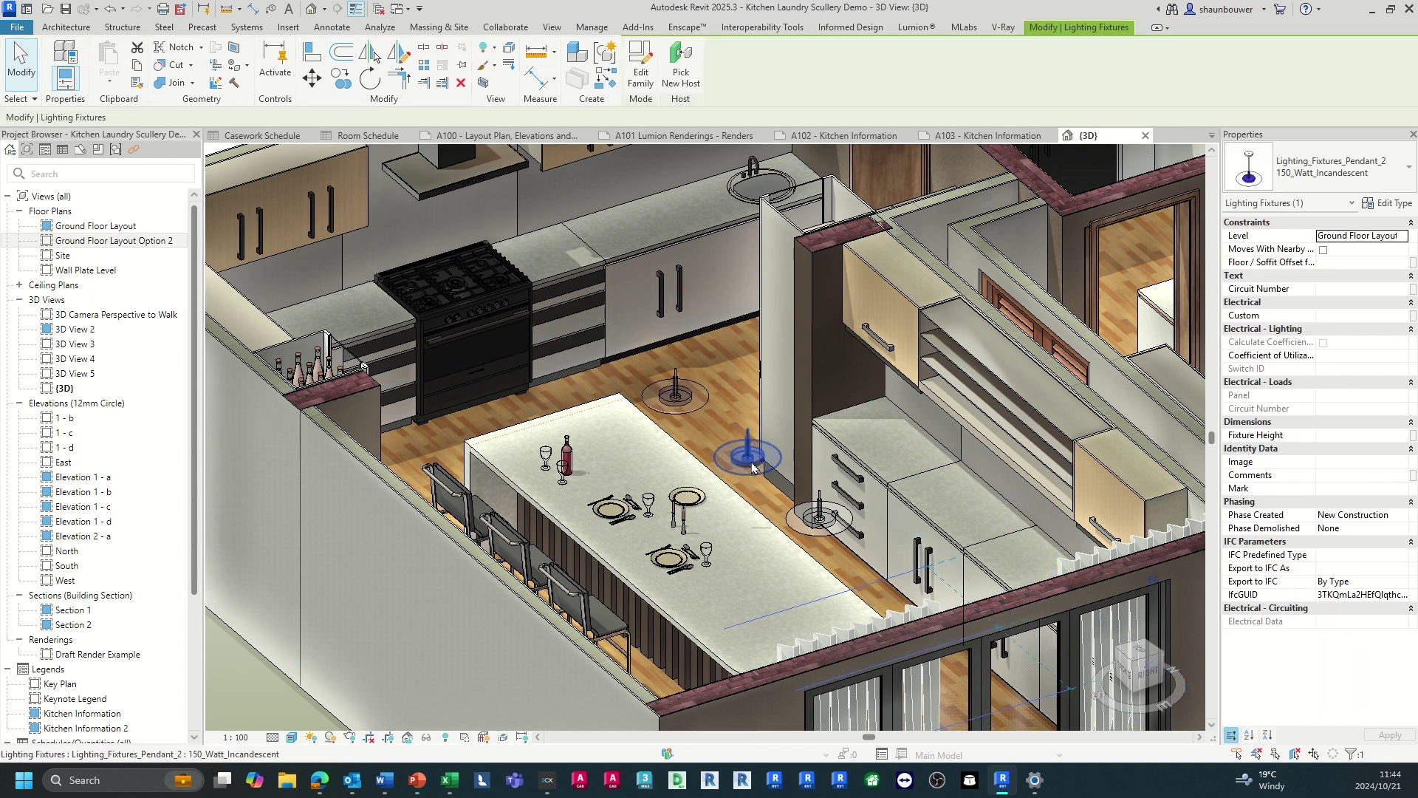
{"action": "left_click", "coordinate": [819, 515]}
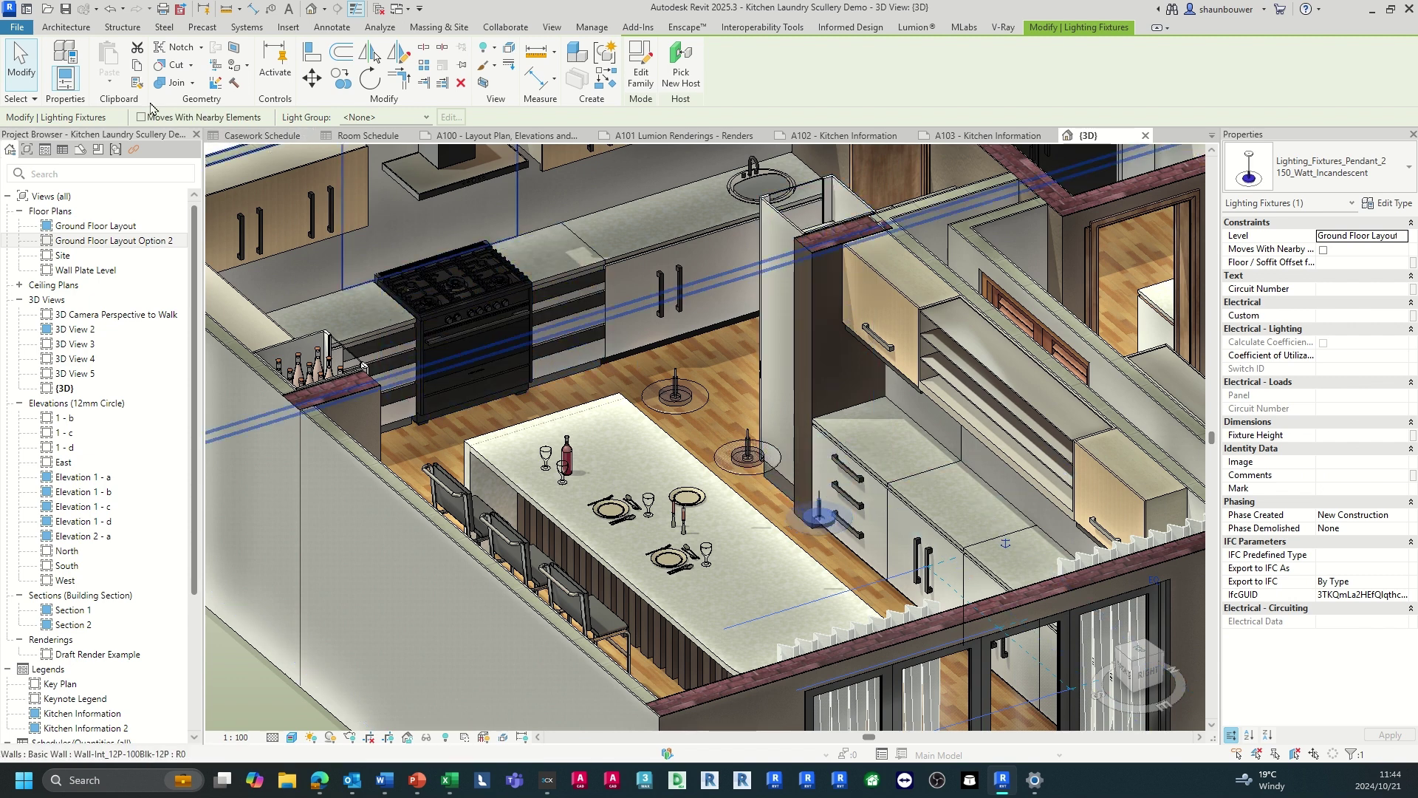
{"action": "left_click", "coordinate": [246, 28]}
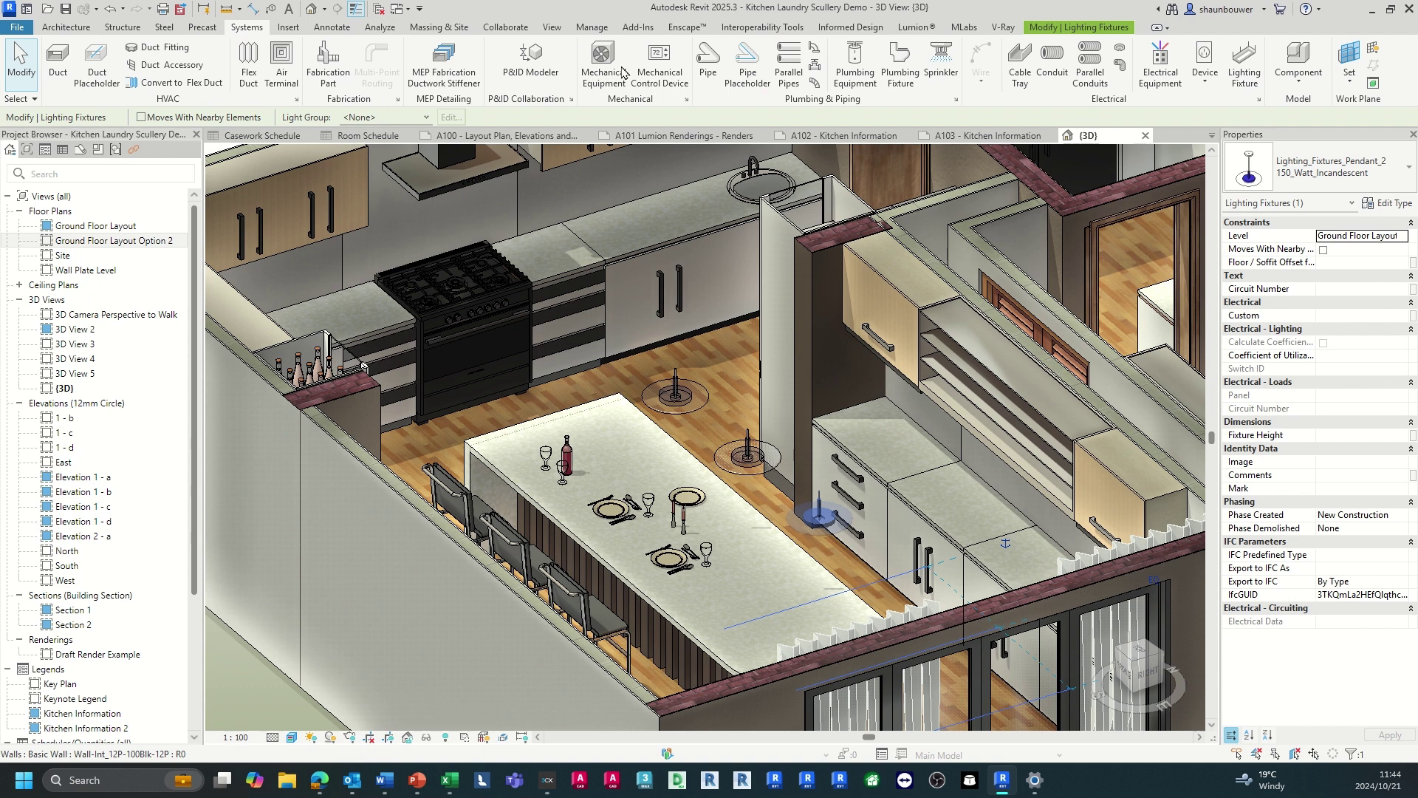
{"action": "left_click", "coordinate": [1211, 81]}
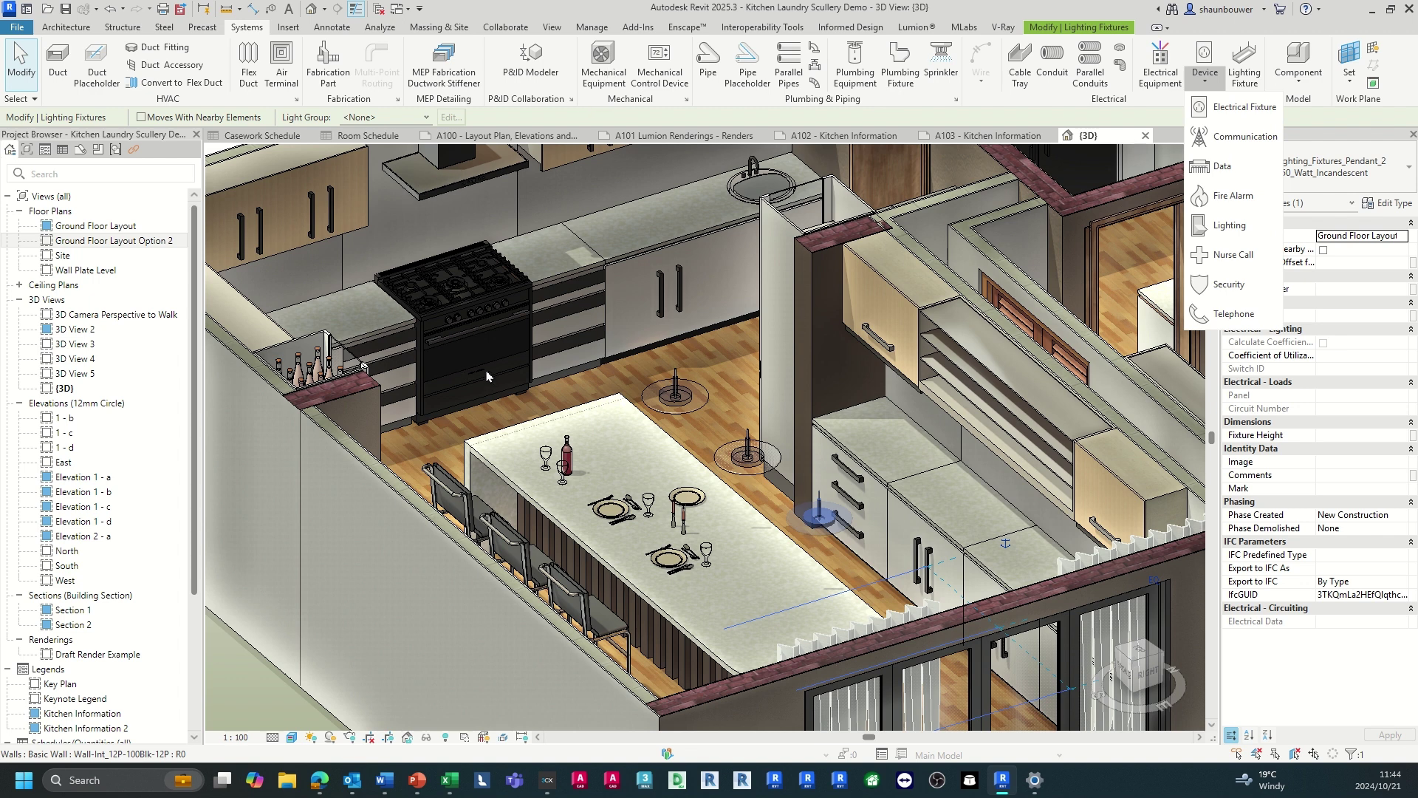
{"action": "scroll", "coordinate": [613, 477], "scroll_direction": "down", "scroll_amount": 2}
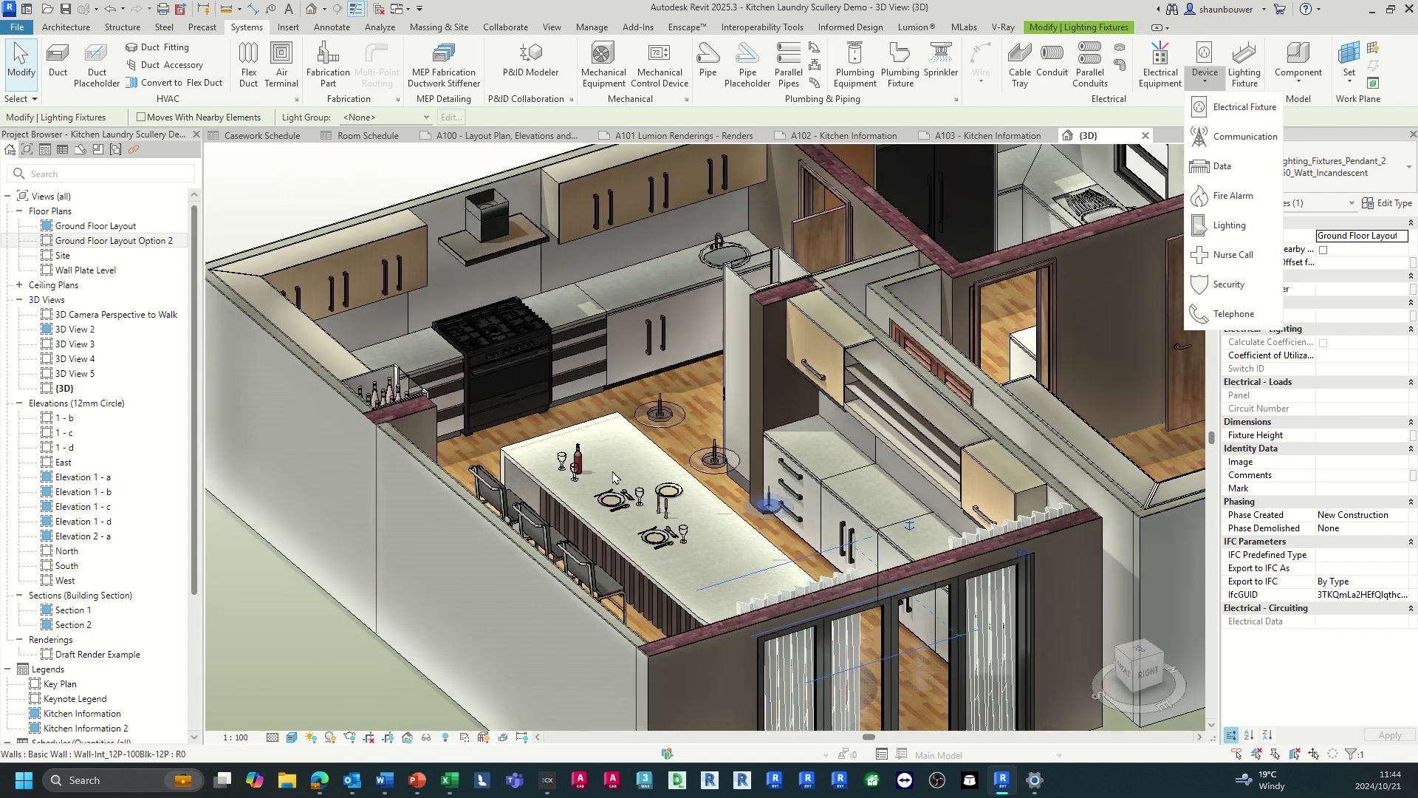
{"action": "scroll", "coordinate": [864, 385], "scroll_direction": "down", "scroll_amount": 2}
{"action": "scroll", "coordinate": [665, 295], "scroll_direction": "up", "scroll_amount": 3}
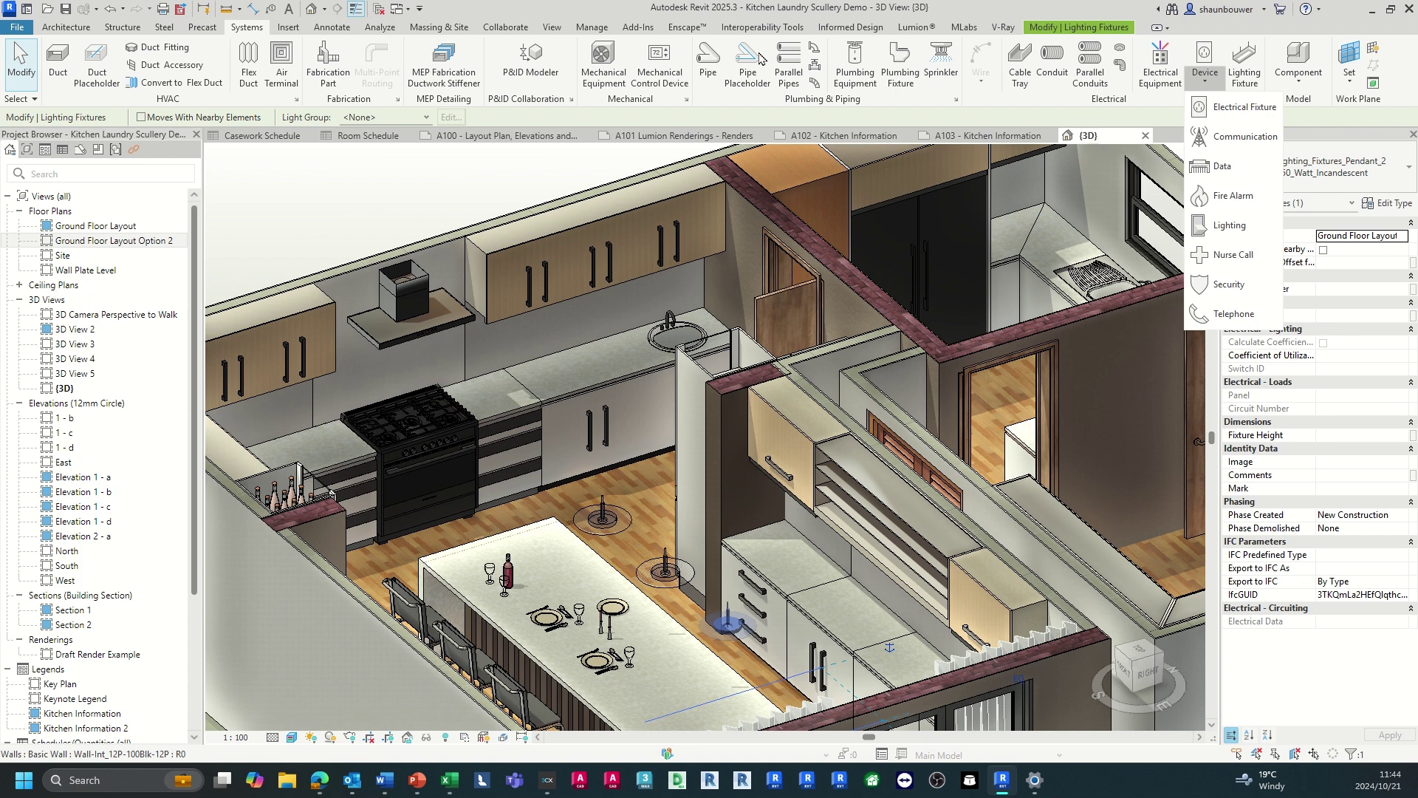
{"action": "left_click", "coordinate": [449, 170]}
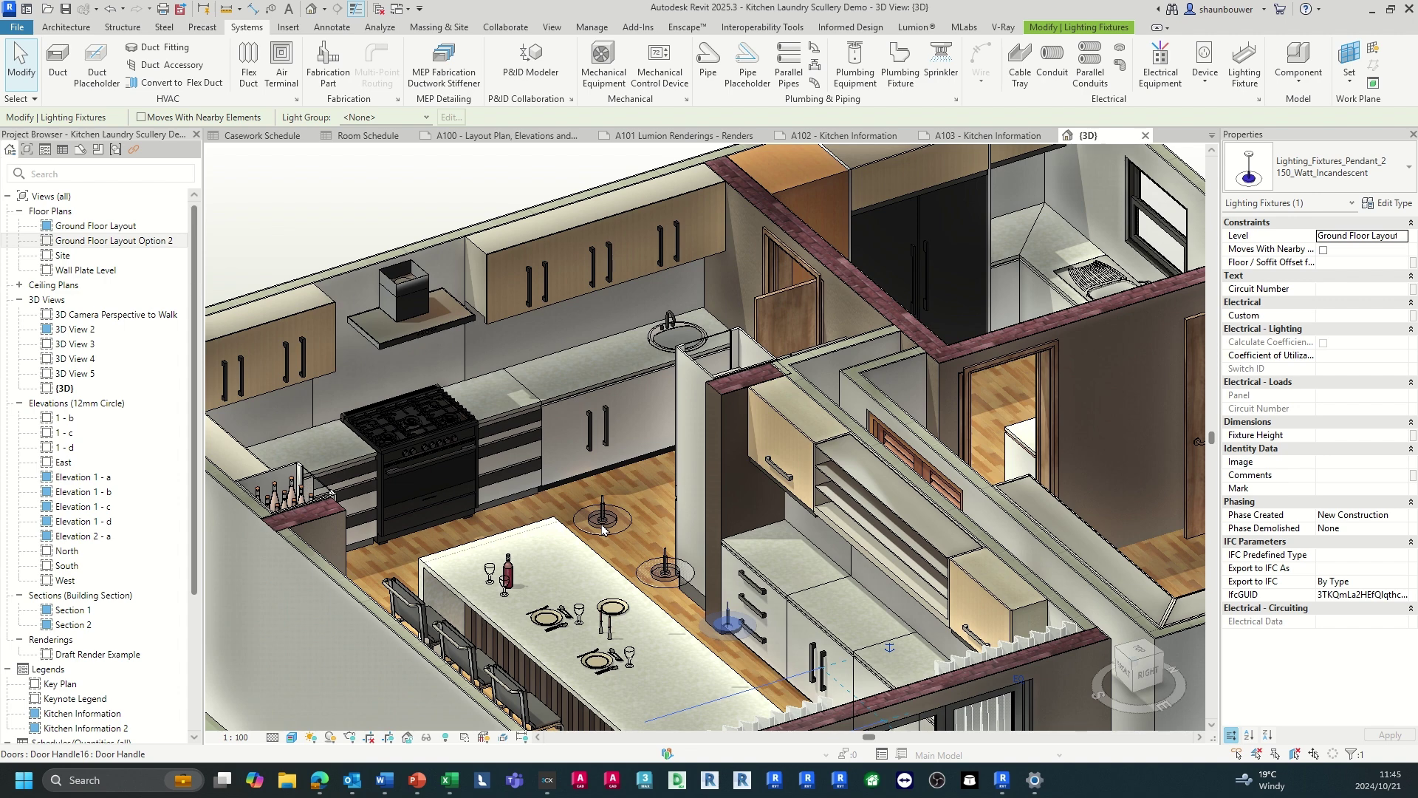
{"action": "scroll", "coordinate": [557, 674], "scroll_direction": "up", "scroll_amount": 5}
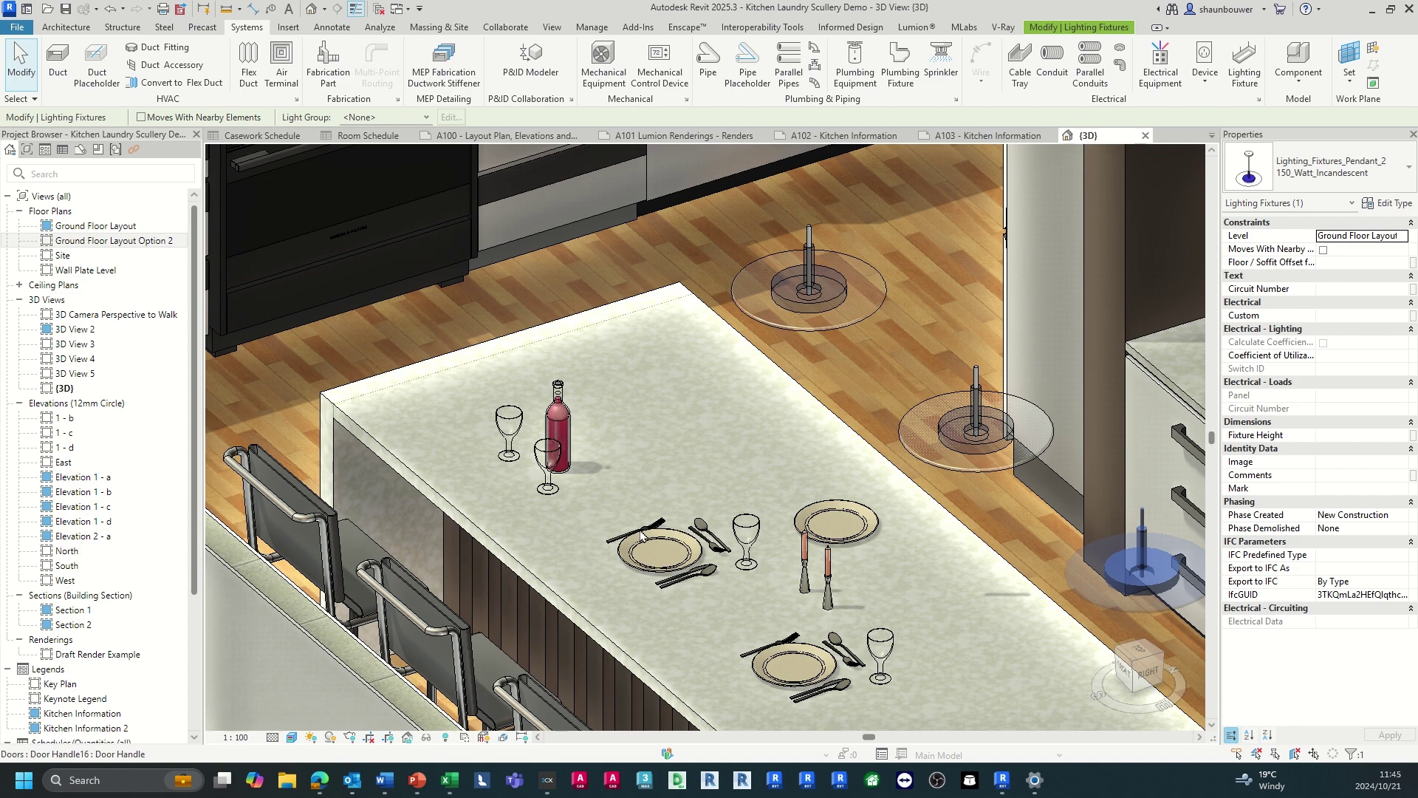
{"action": "scroll", "coordinate": [446, 387], "scroll_direction": "down", "scroll_amount": 5}
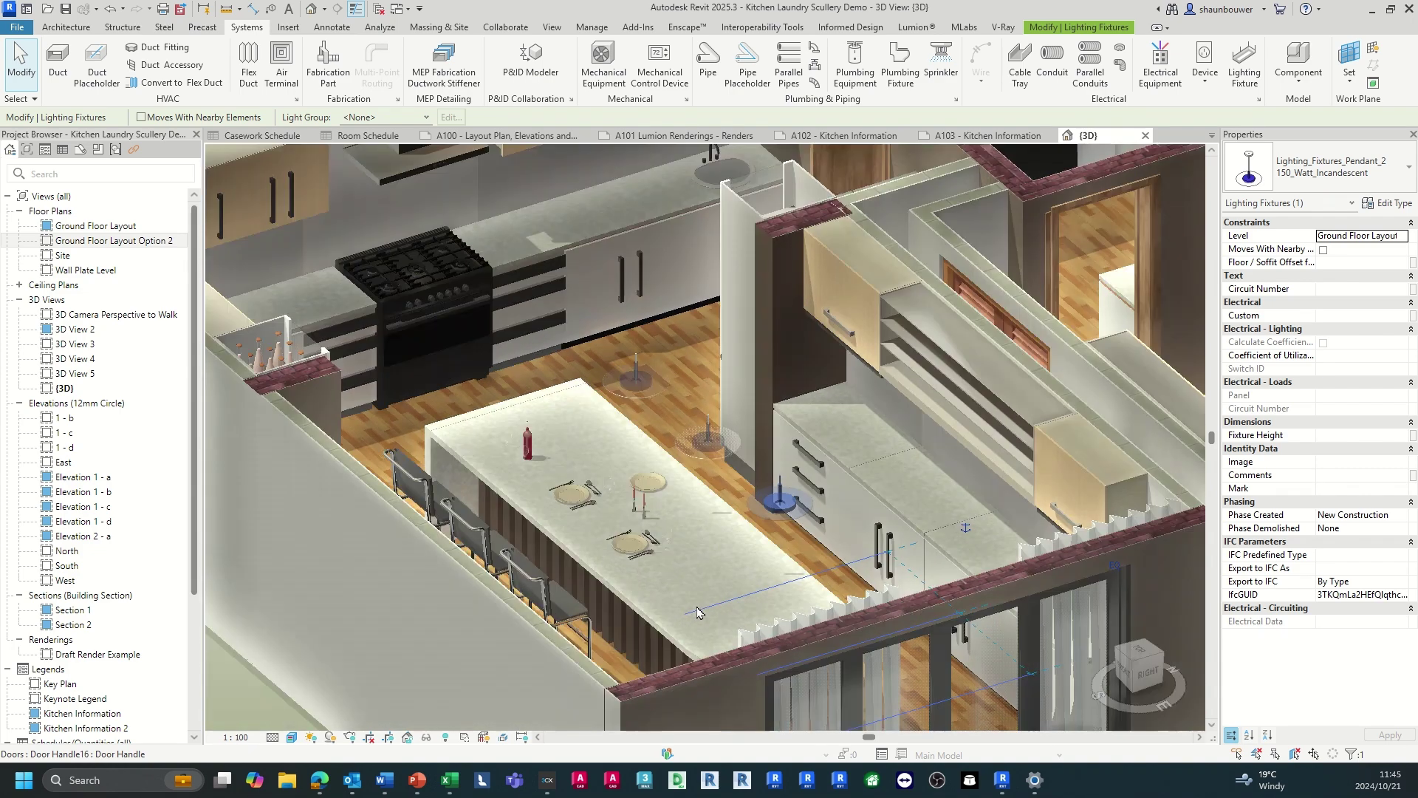
{"action": "scroll", "coordinate": [697, 612], "scroll_direction": "down", "scroll_amount": 3}
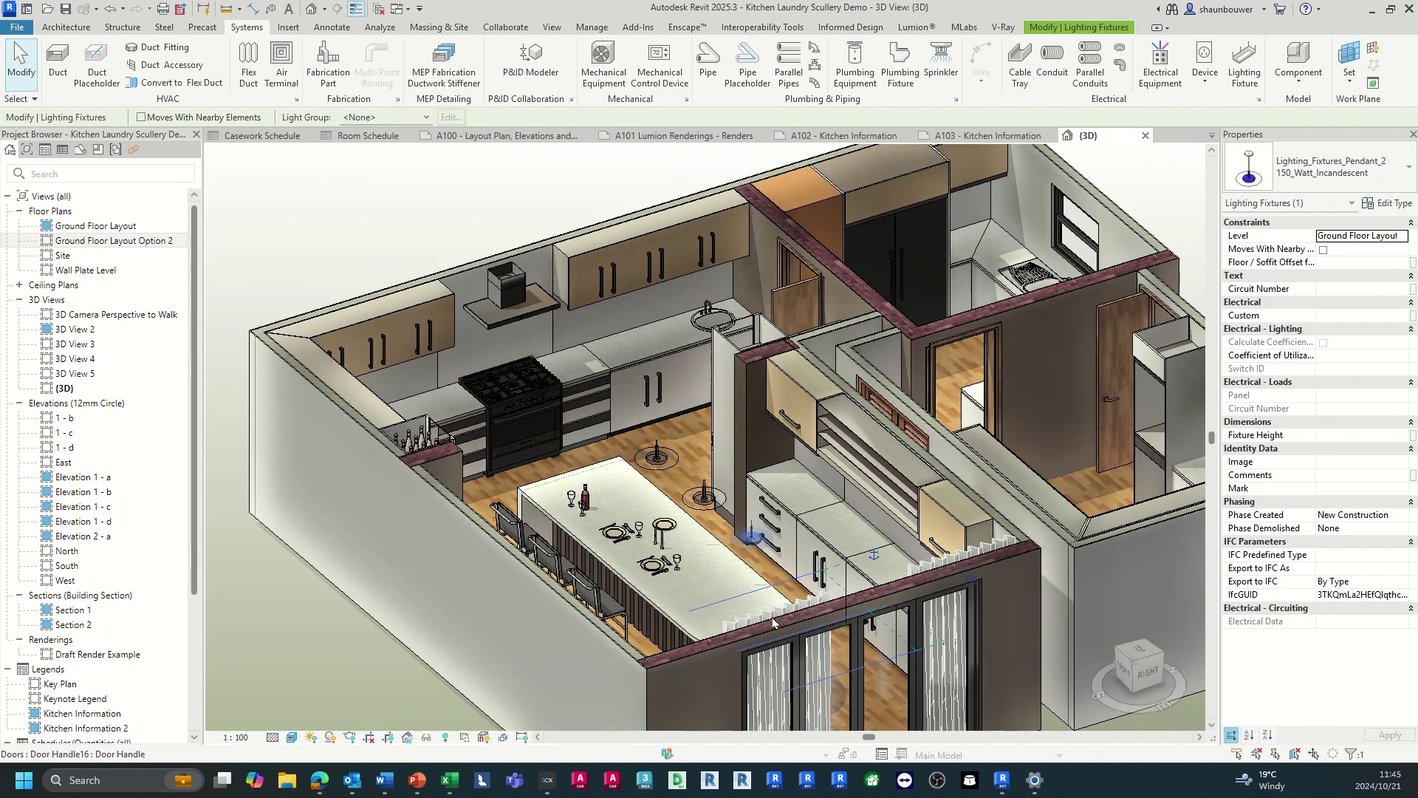
{"action": "scroll", "coordinate": [659, 388], "scroll_direction": "up", "scroll_amount": 8}
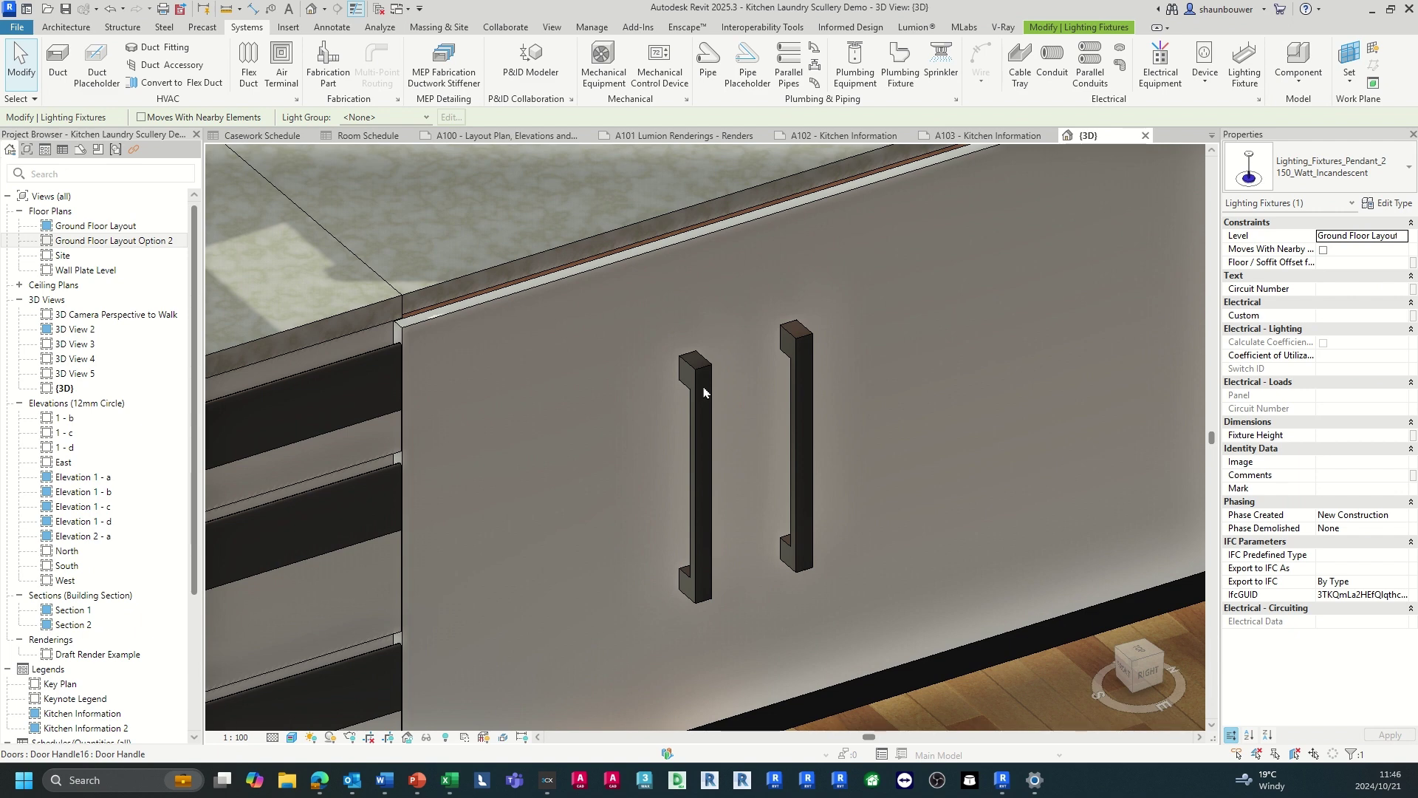
{"action": "left_click", "coordinate": [695, 438]}
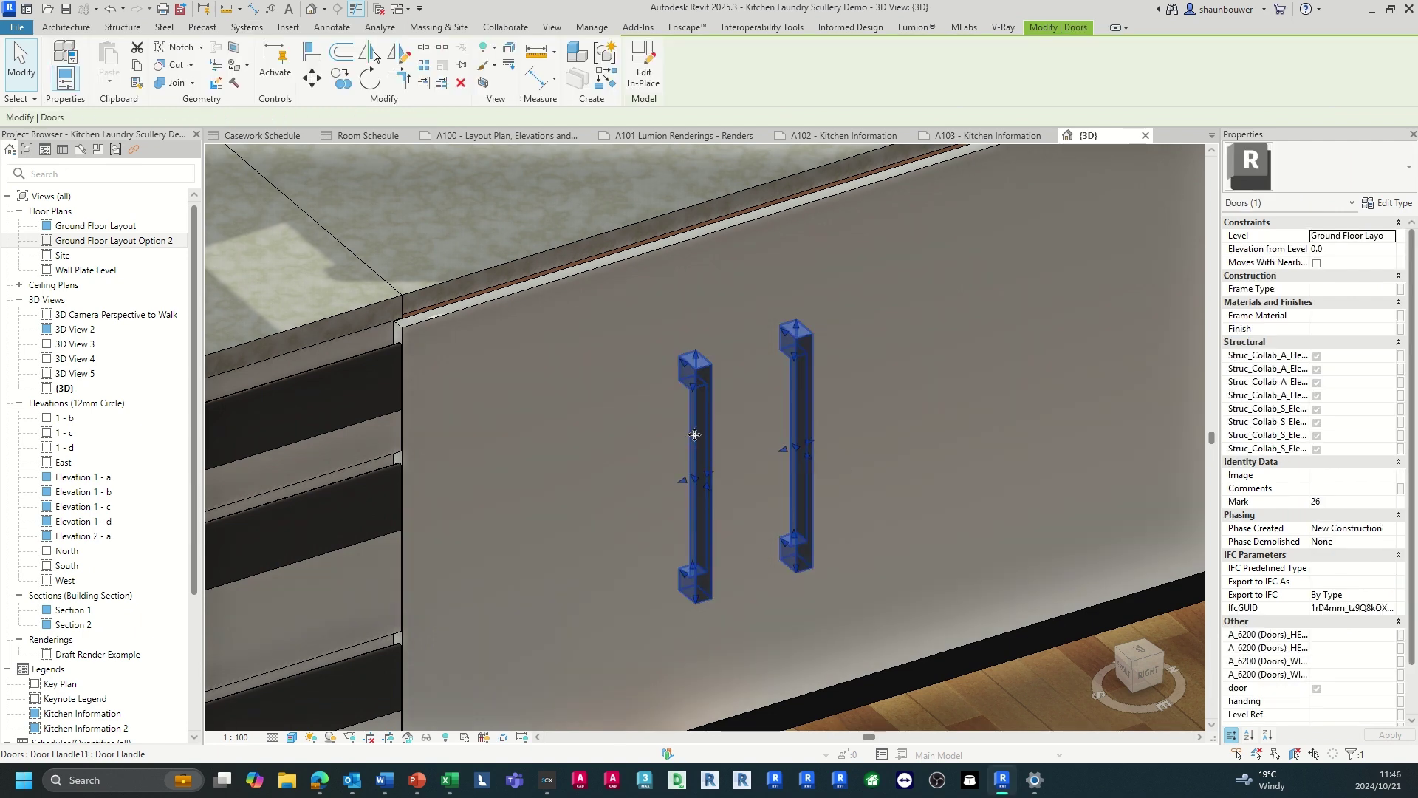
{"action": "scroll", "coordinate": [725, 528], "scroll_direction": "down", "scroll_amount": 1}
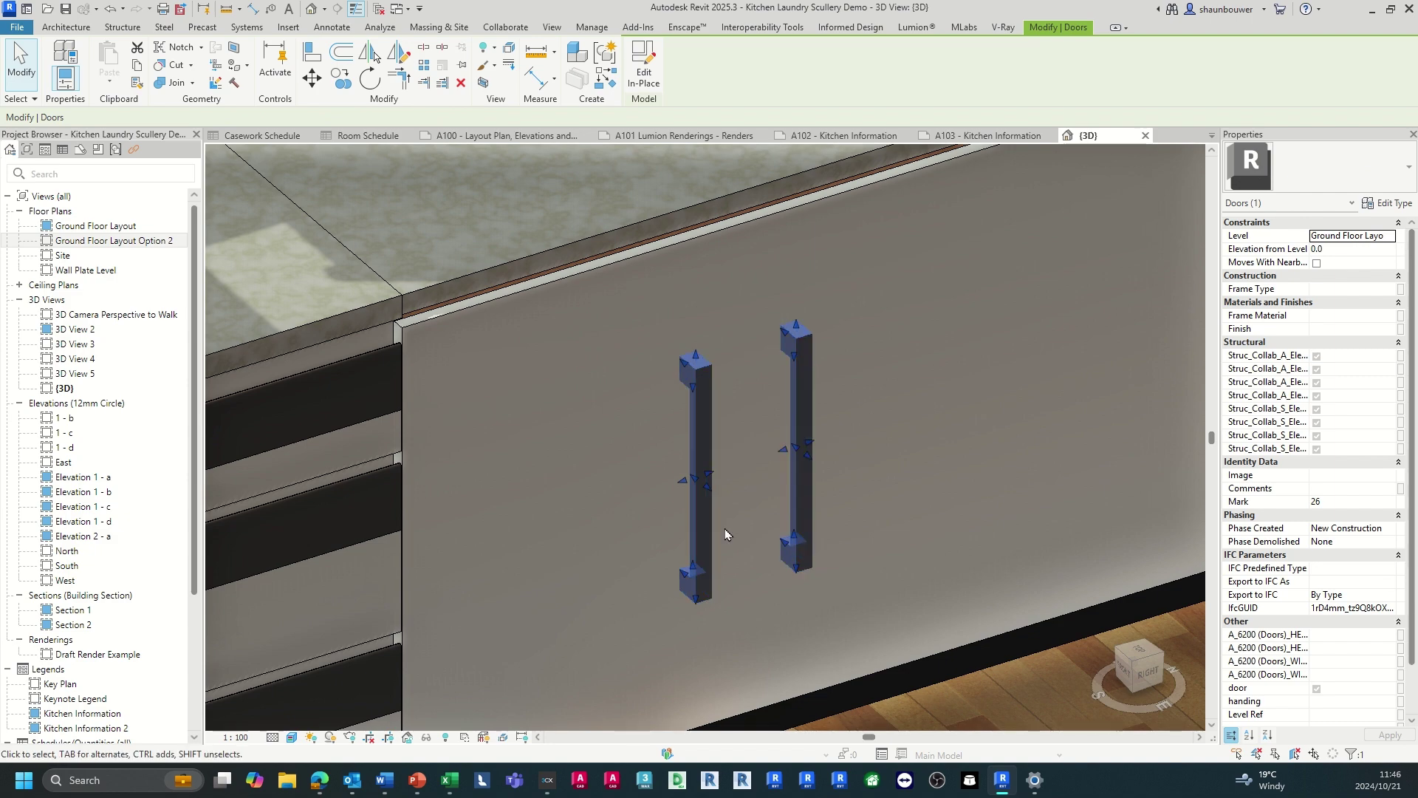
{"action": "scroll", "coordinate": [716, 288], "scroll_direction": "down", "scroll_amount": 4}
{"action": "scroll", "coordinate": [638, 369], "scroll_direction": "up", "scroll_amount": 5}
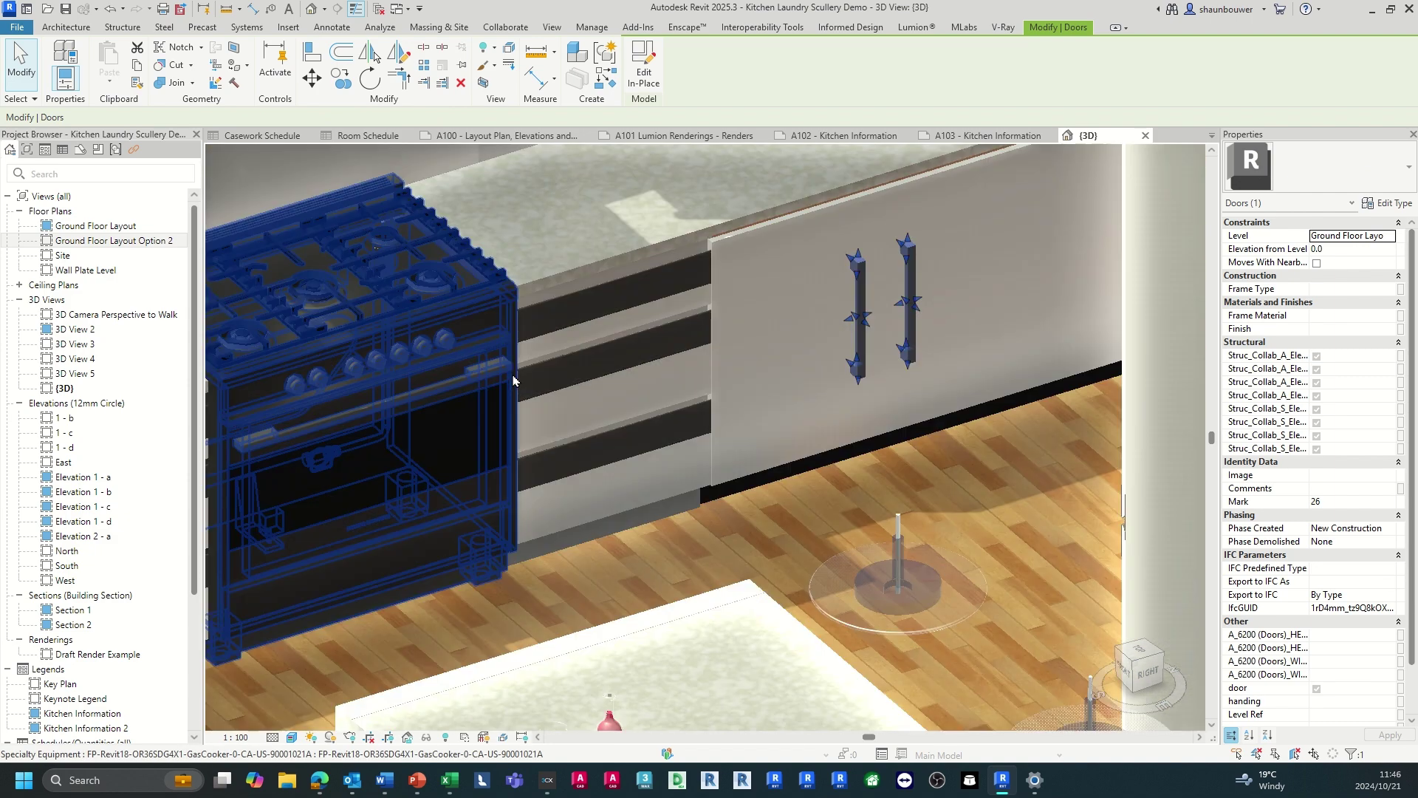
{"action": "left_click", "coordinate": [641, 382]}
{"action": "scroll", "coordinate": [641, 382], "scroll_direction": "down", "scroll_amount": 4}
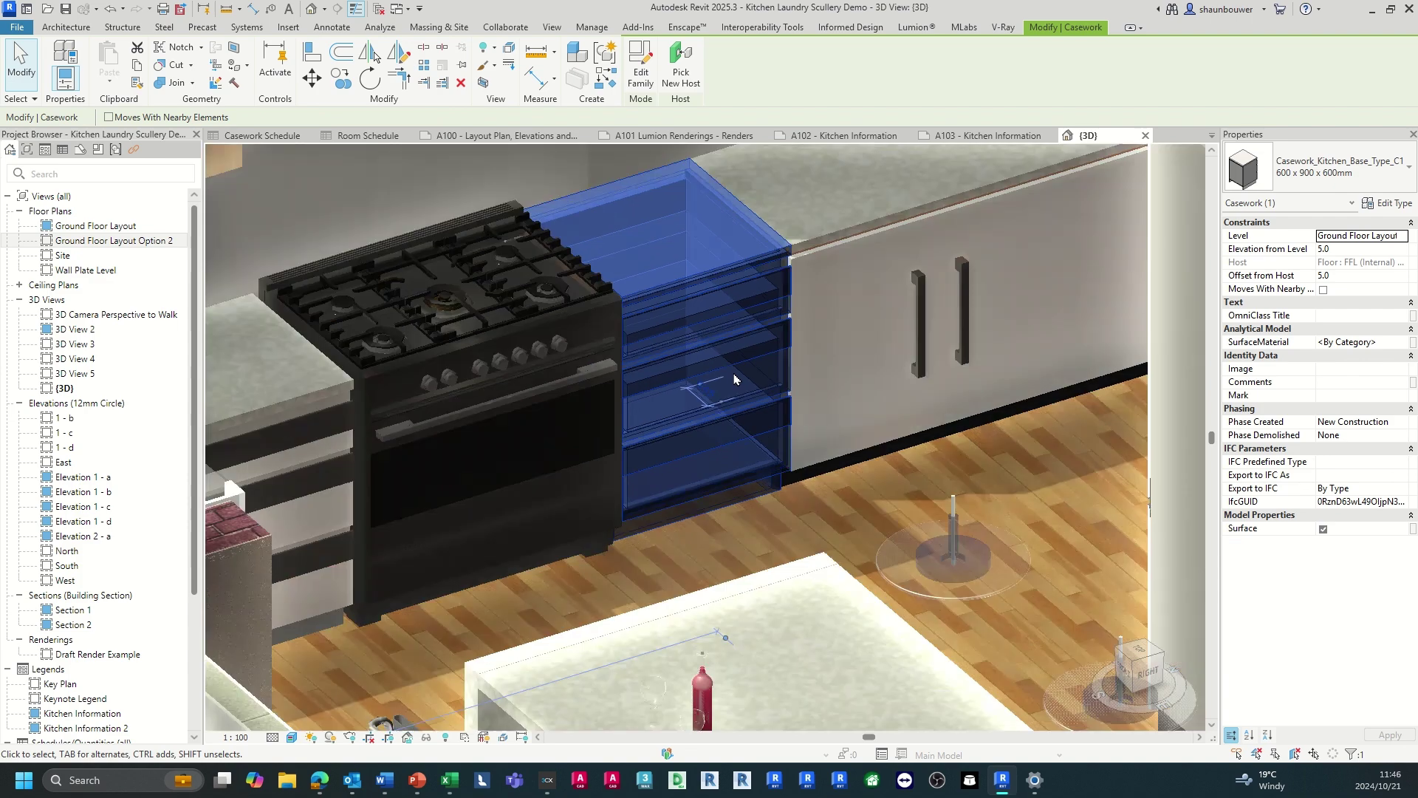
{"action": "scroll", "coordinate": [707, 495], "scroll_direction": "up", "scroll_amount": 2}
{"action": "left_click", "coordinate": [701, 501]}
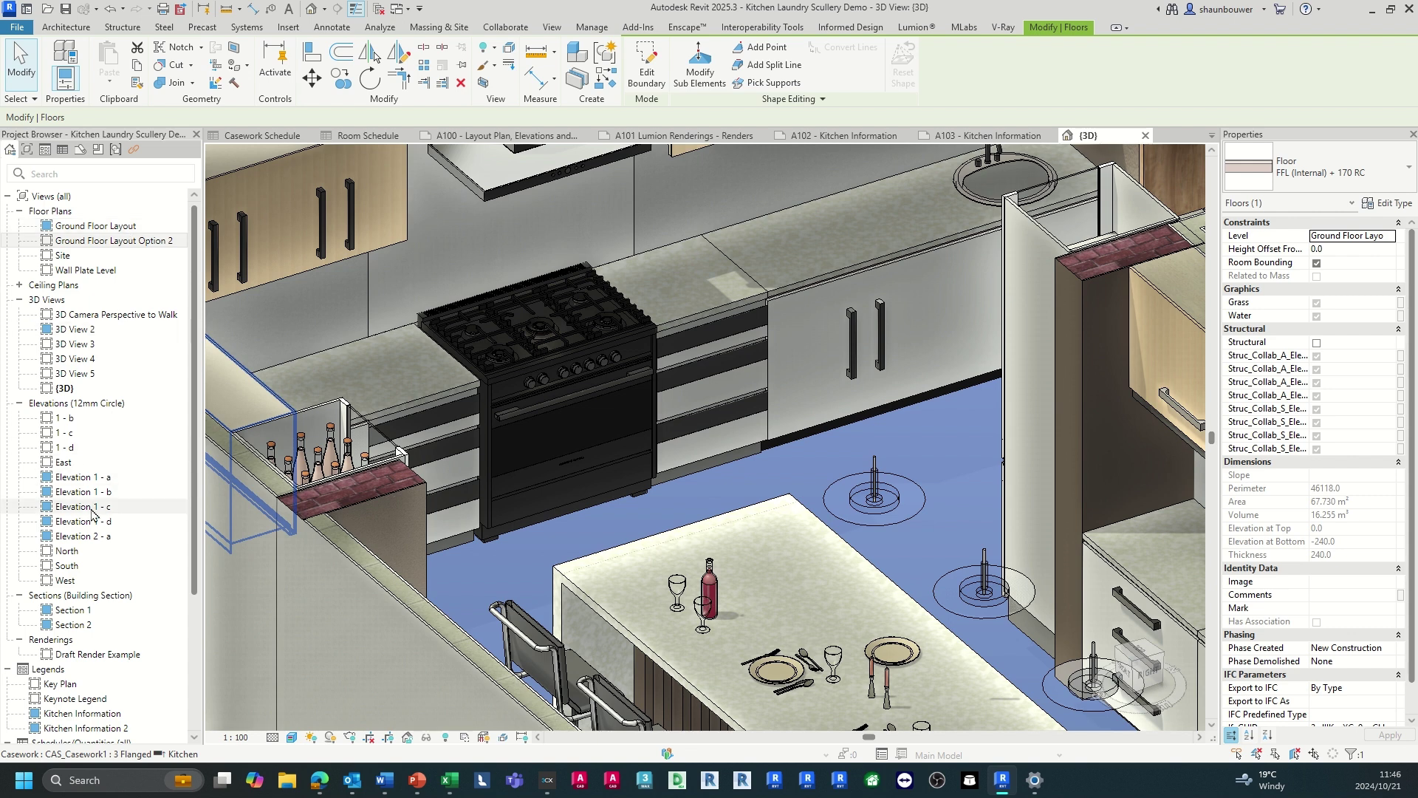
{"action": "scroll", "coordinate": [100, 591], "scroll_direction": "down", "scroll_amount": 3}
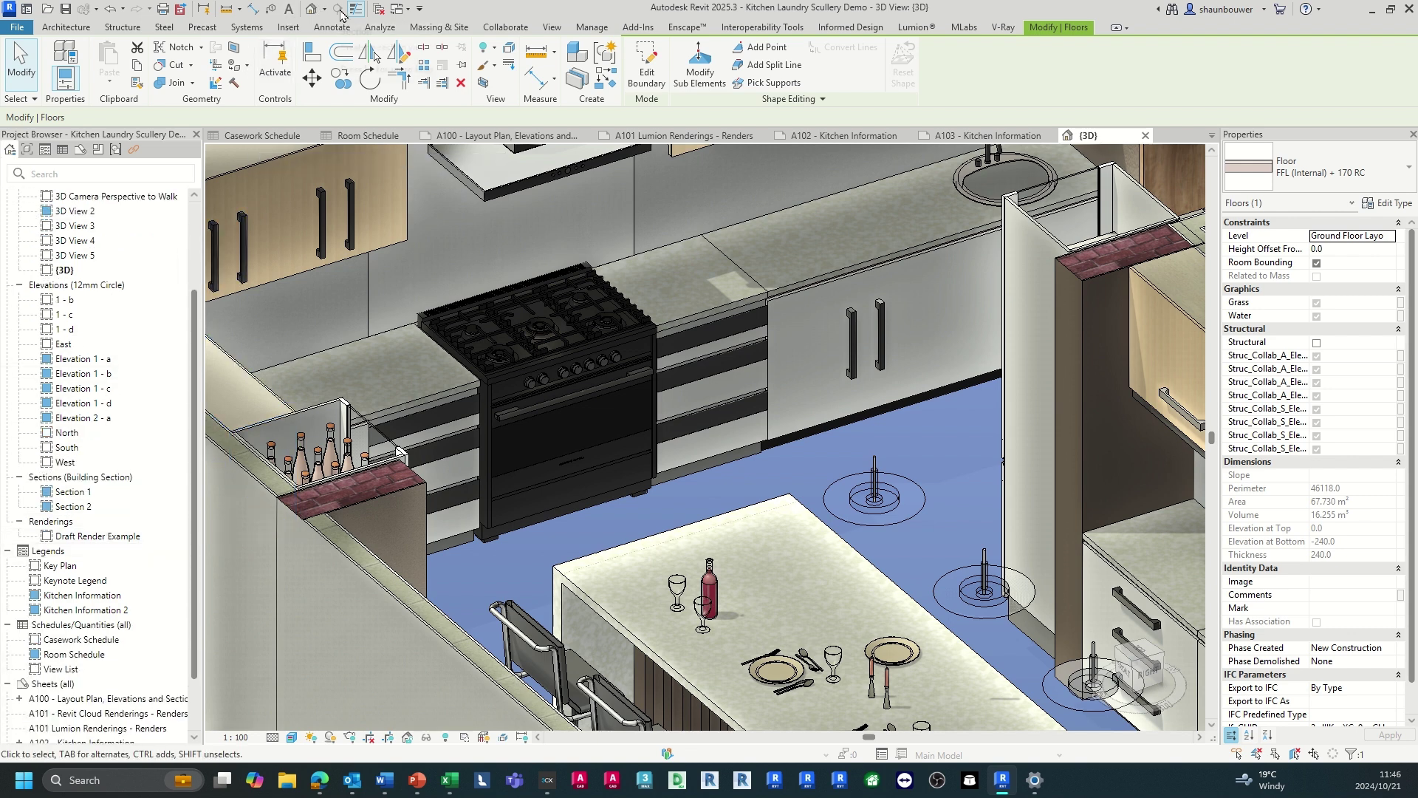
{"action": "left_click", "coordinate": [551, 28]}
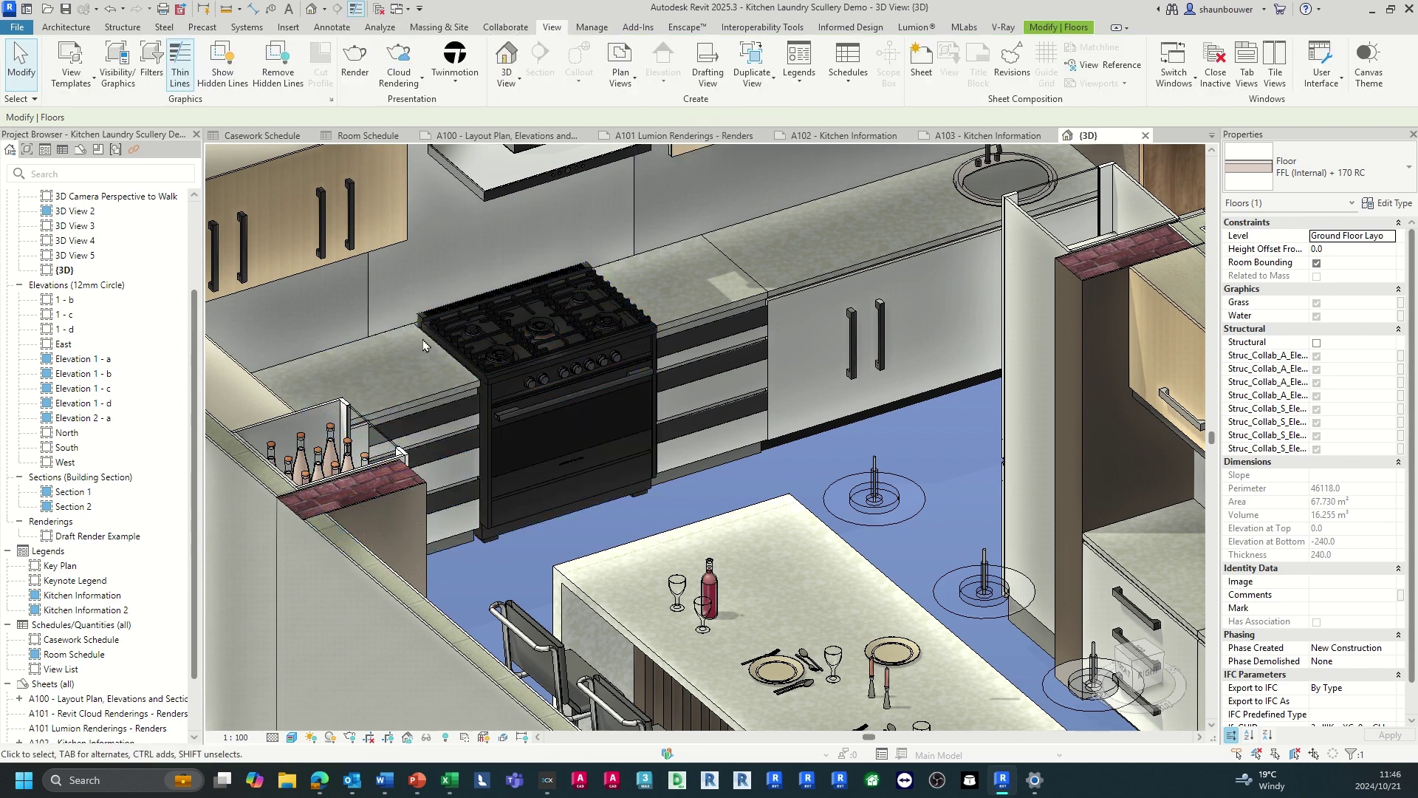
{"action": "scroll", "coordinate": [435, 312], "scroll_direction": "down", "scroll_amount": 2}
{"action": "scroll", "coordinate": [435, 312], "scroll_direction": "down", "scroll_amount": 1}
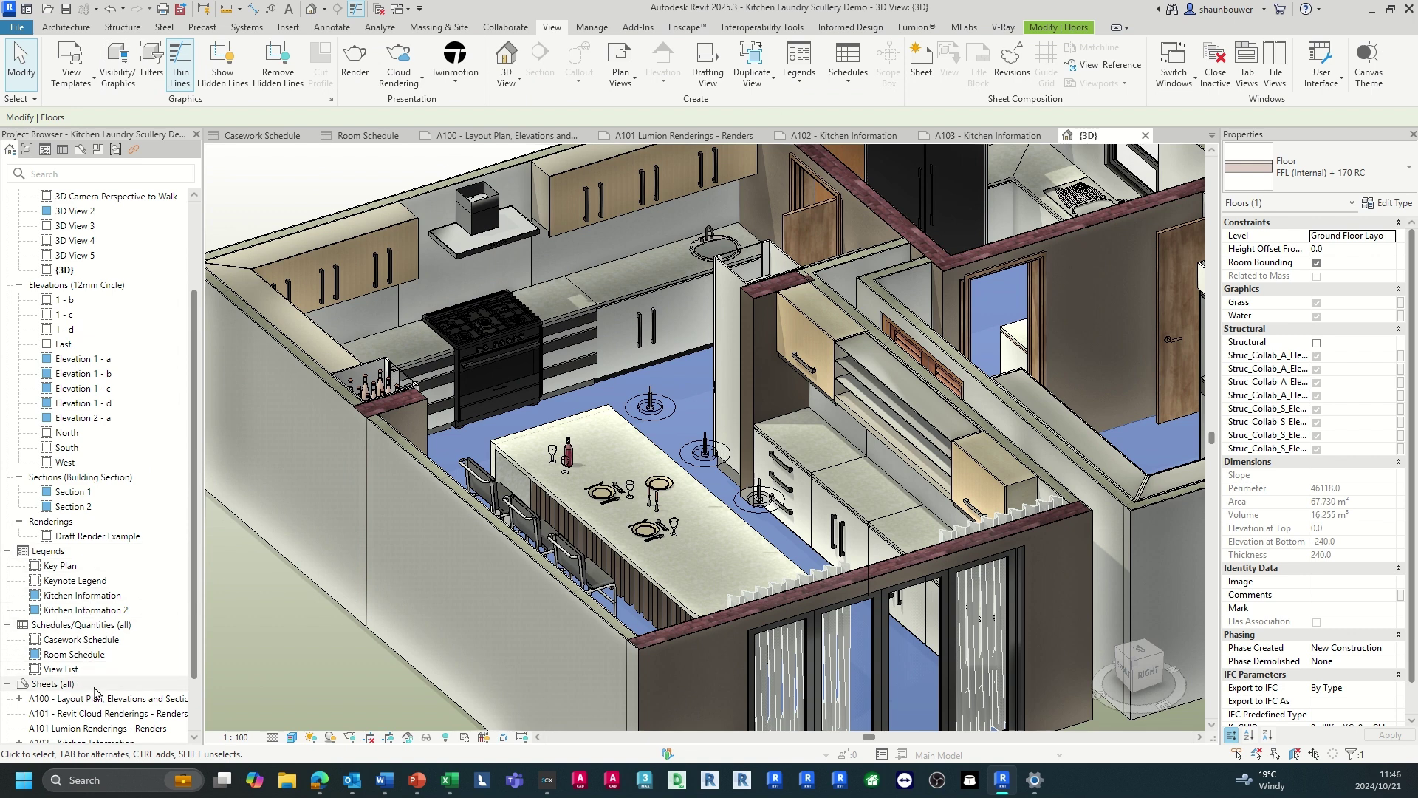
{"action": "scroll", "coordinate": [101, 689], "scroll_direction": "down", "scroll_amount": 2}
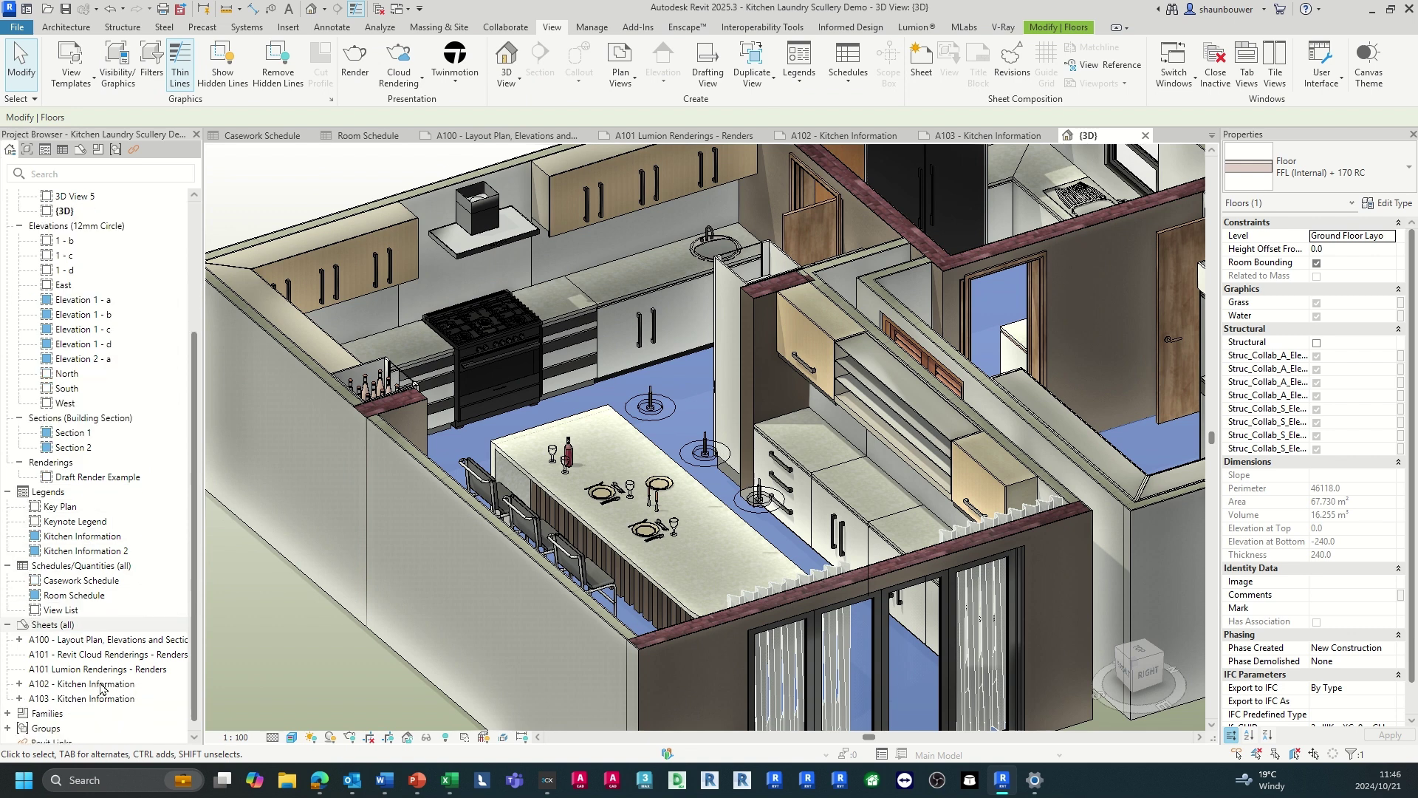
- Open the Room Schedule, then the Casework Schedule listing each cabinet's family, finish, height and width
{"action": "double_click", "coordinate": [81, 595]}
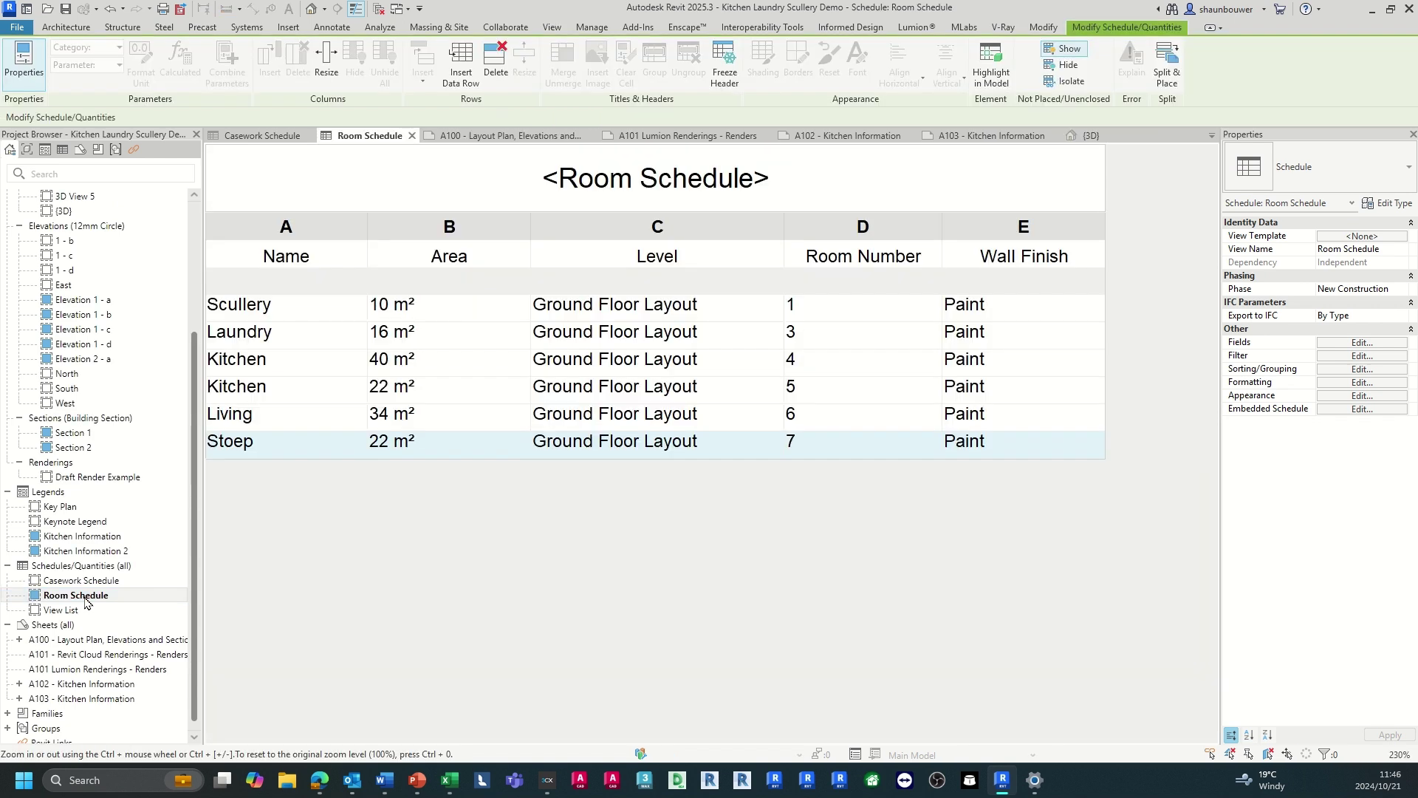
{"action": "double_click", "coordinate": [81, 581]}
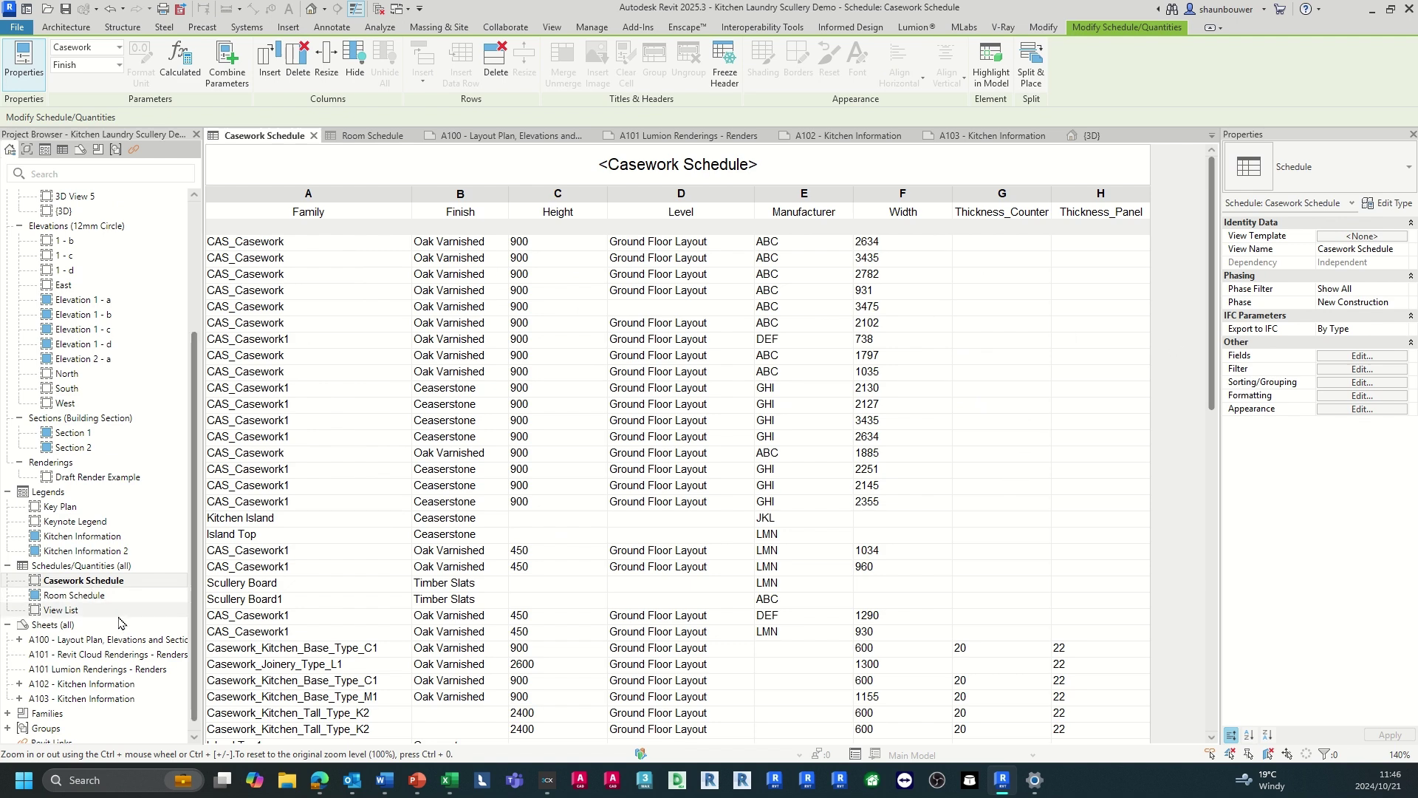
{"action": "scroll", "coordinate": [129, 635], "scroll_direction": "down", "scroll_amount": 1}
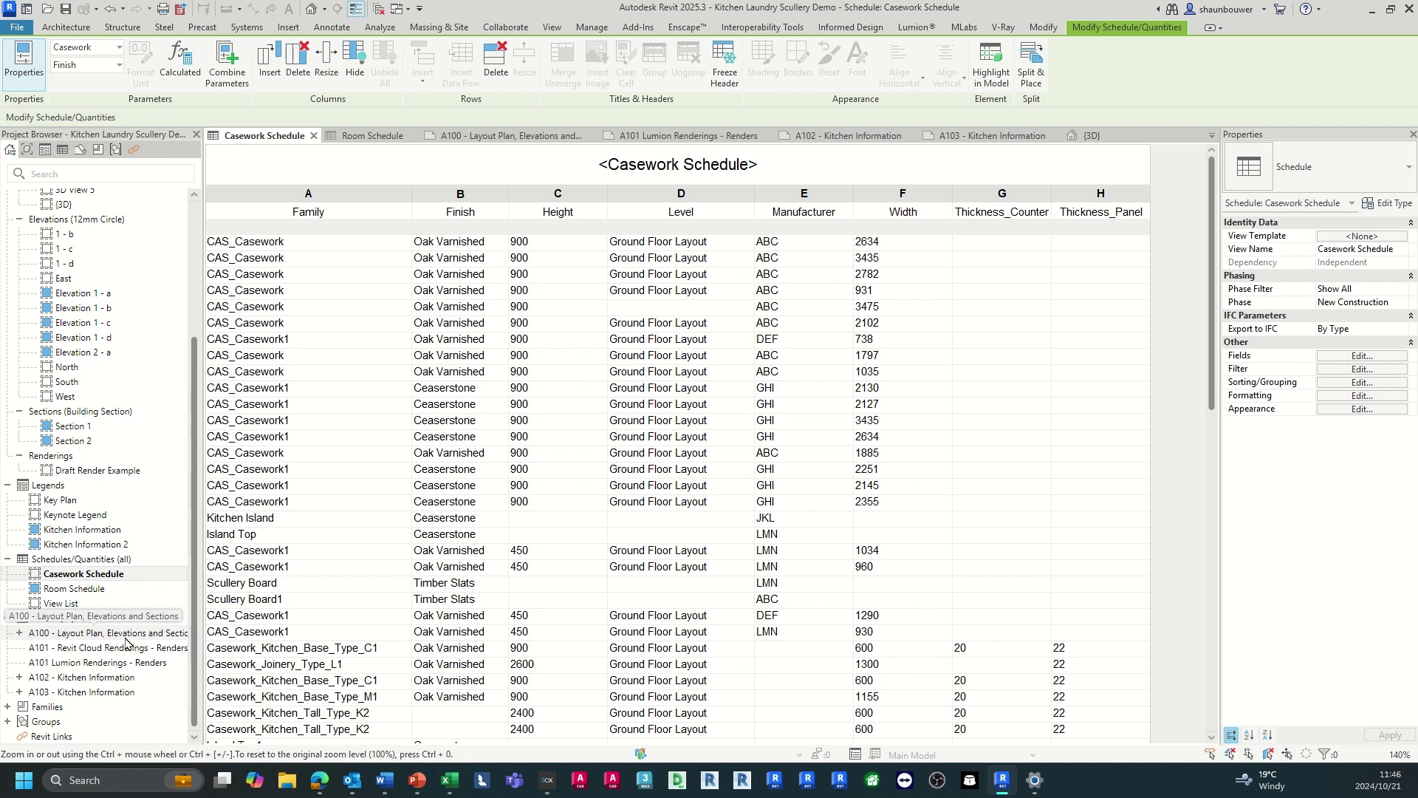
{"action": "double_click", "coordinate": [118, 633]}
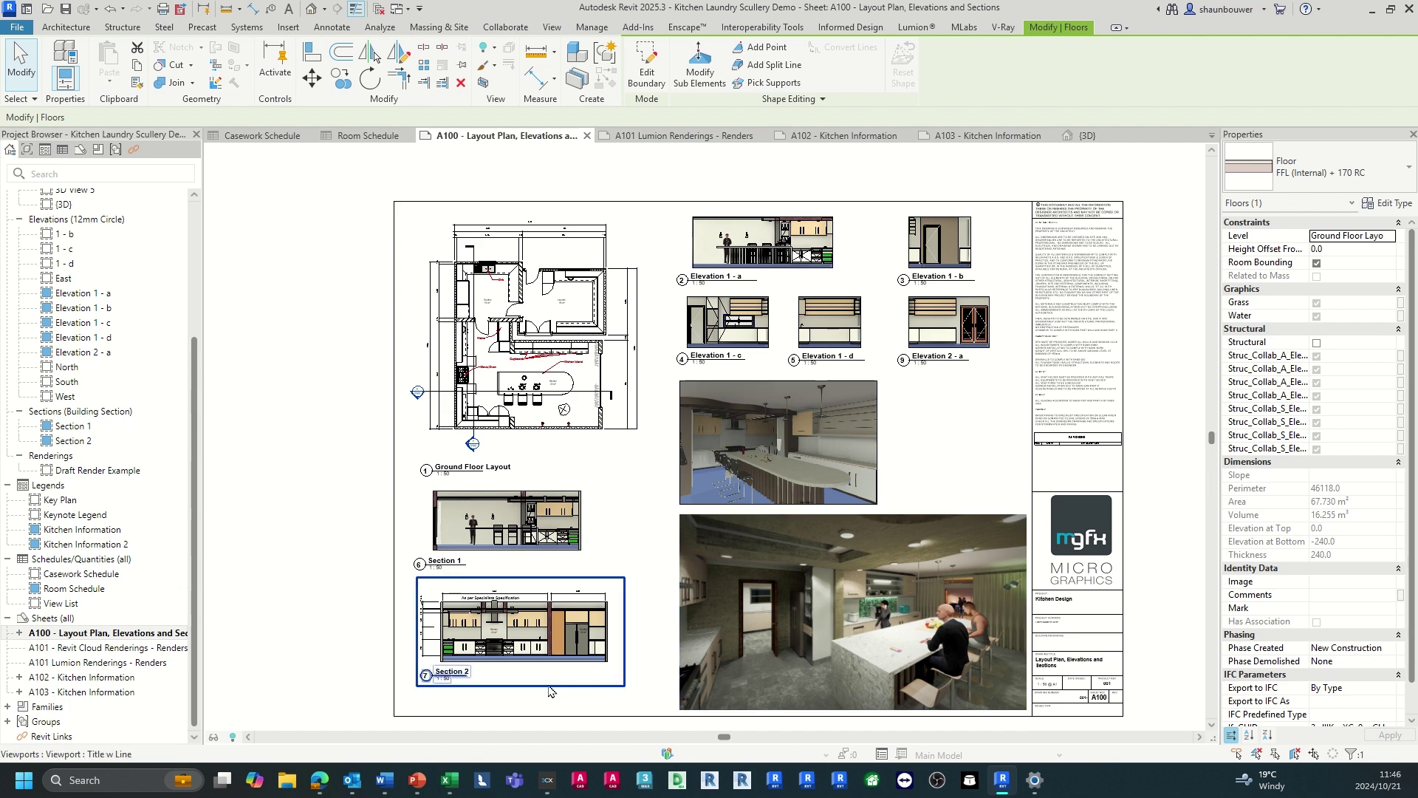
{"action": "left_click", "coordinate": [302, 621]}
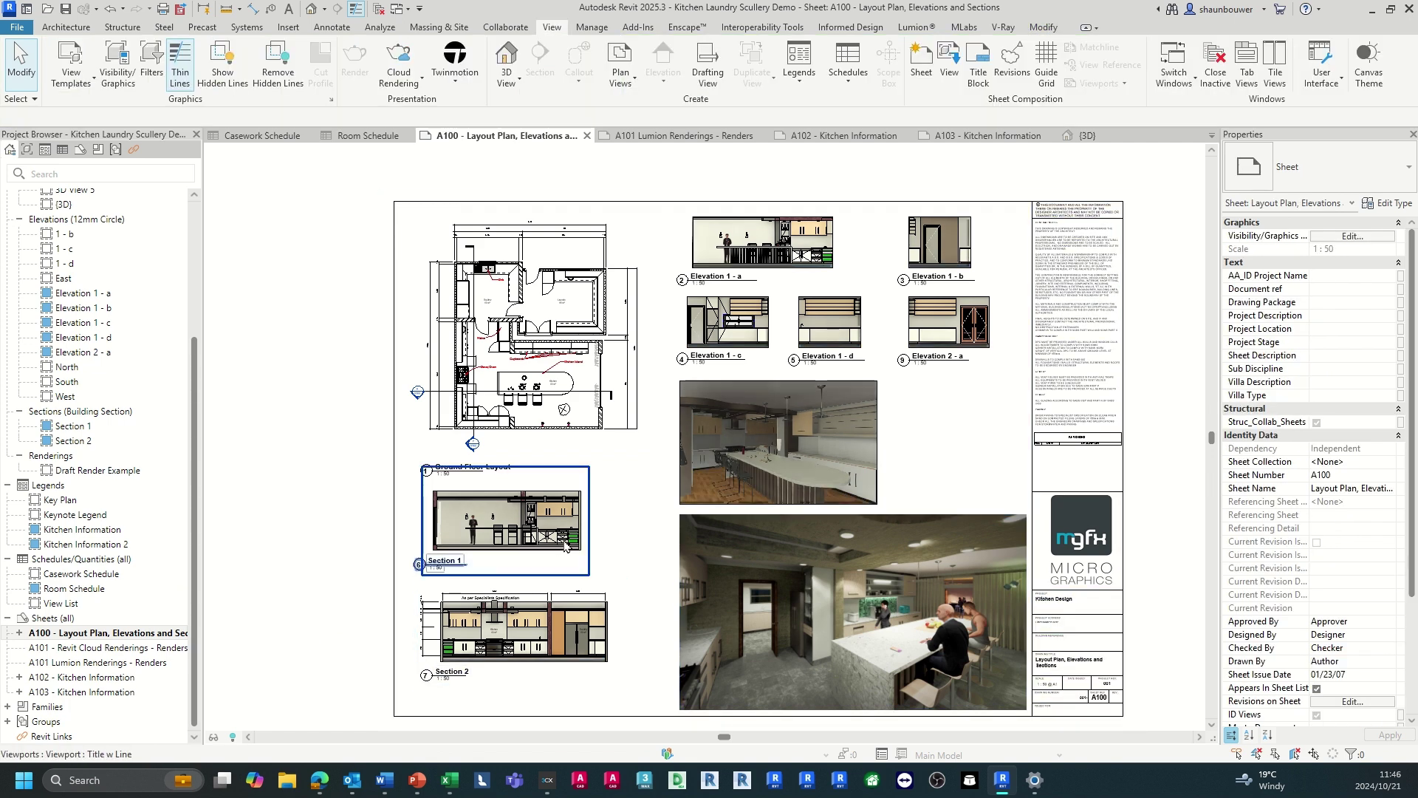
{"action": "scroll", "coordinate": [455, 345], "scroll_direction": "up", "scroll_amount": 1}
{"action": "scroll", "coordinate": [472, 339], "scroll_direction": "up", "scroll_amount": 3}
{"action": "scroll", "coordinate": [470, 473], "scroll_direction": "down", "scroll_amount": 4}
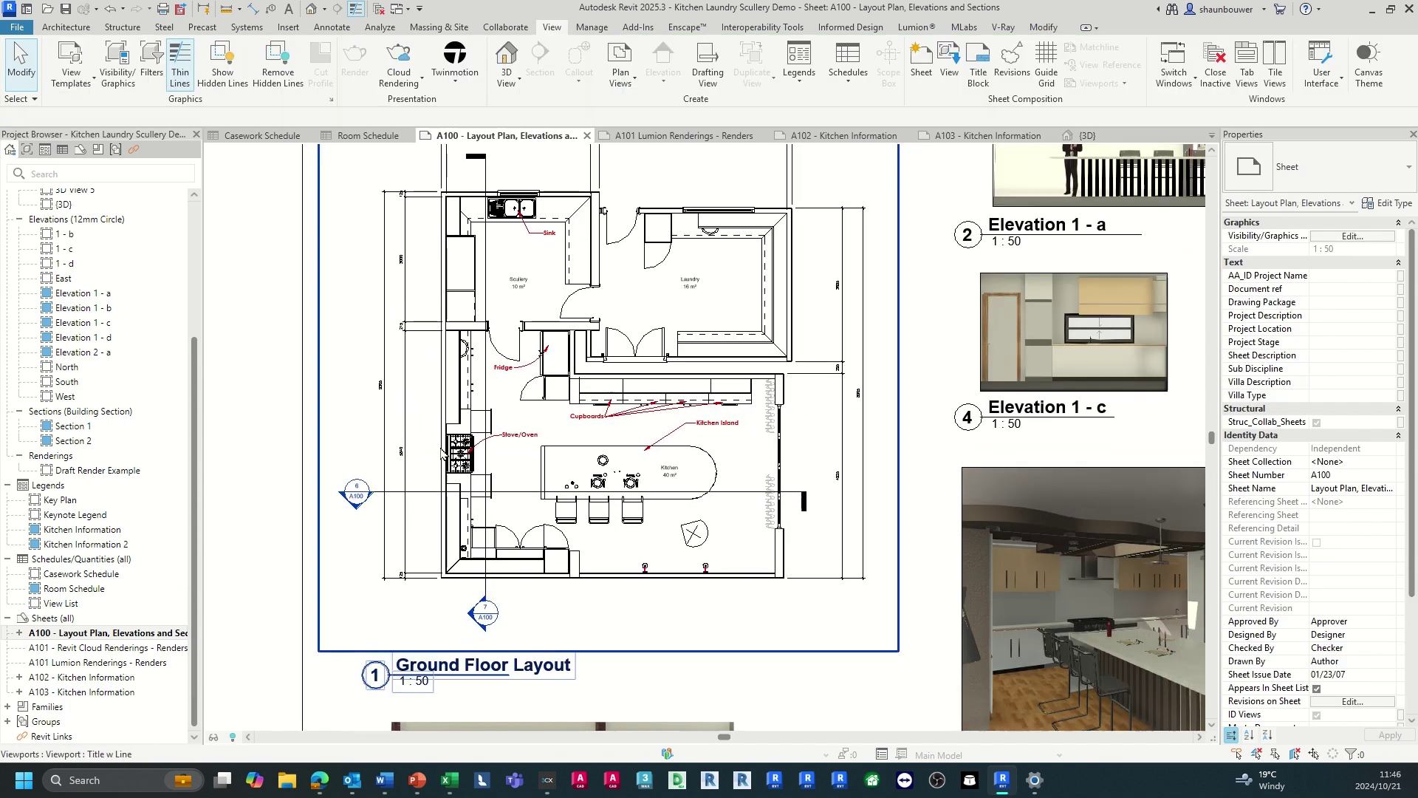
{"action": "scroll", "coordinate": [887, 344], "scroll_direction": "up", "scroll_amount": 3}
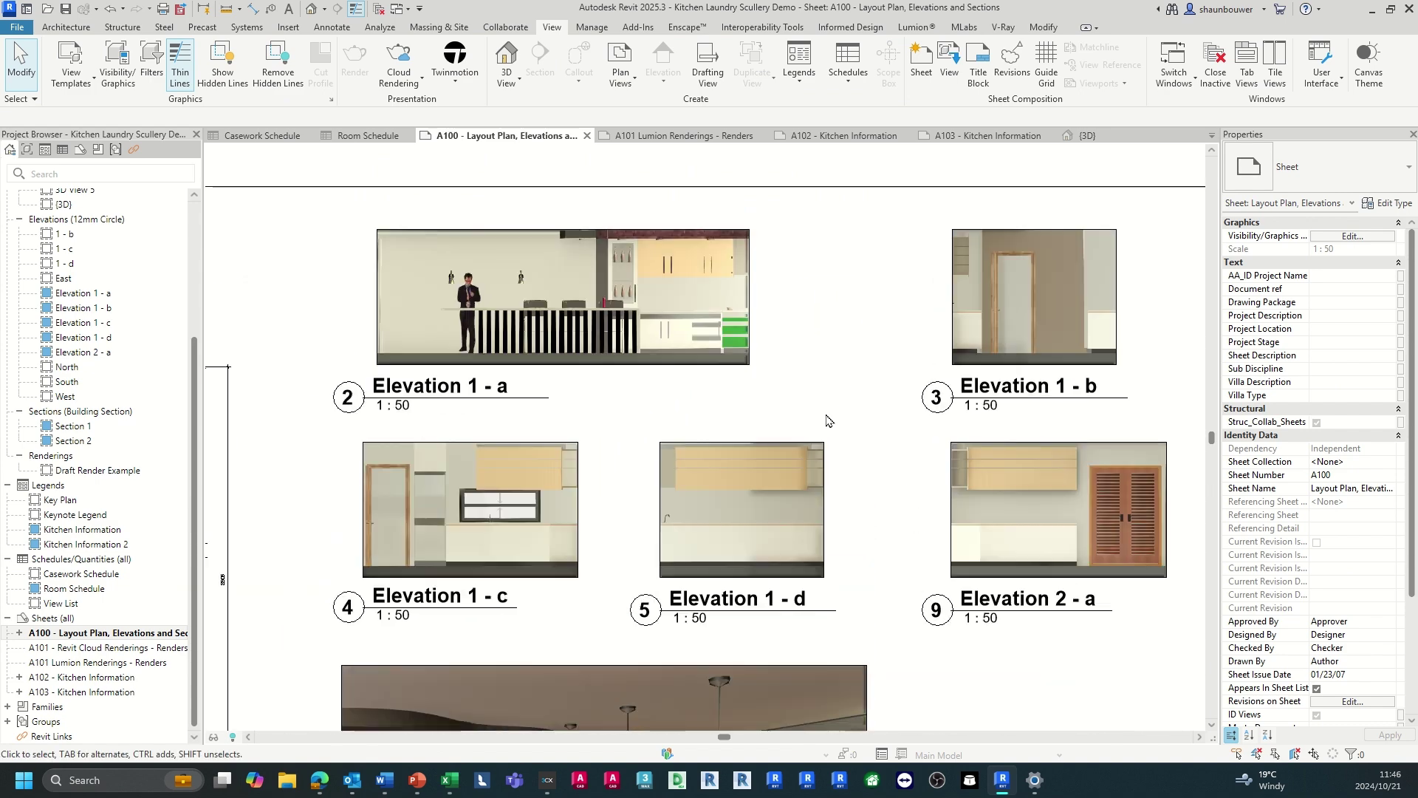
{"action": "scroll", "coordinate": [905, 250], "scroll_direction": "down", "scroll_amount": 4}
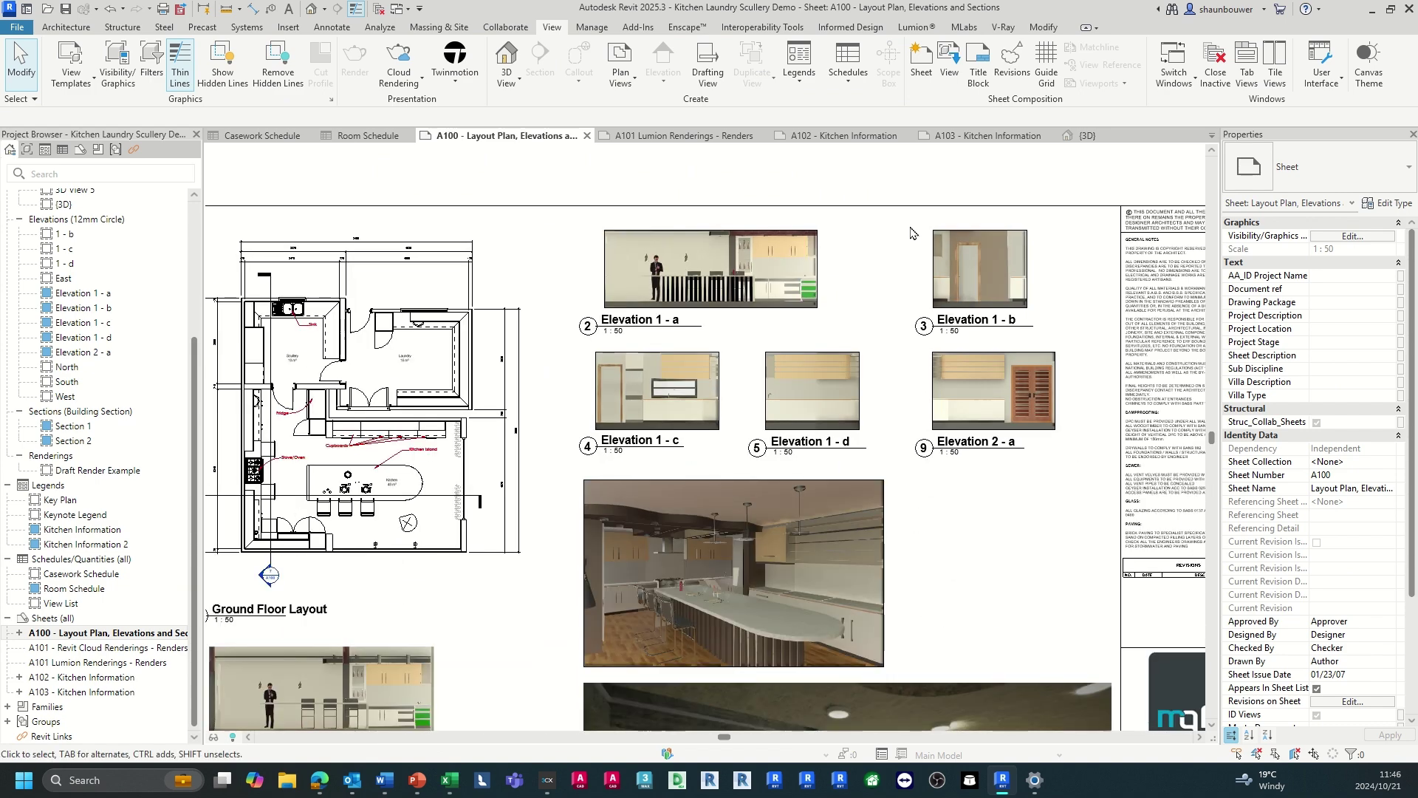
{"action": "scroll", "coordinate": [556, 612], "scroll_direction": "up", "scroll_amount": 3}
{"action": "scroll", "coordinate": [556, 614], "scroll_direction": "up", "scroll_amount": 3}
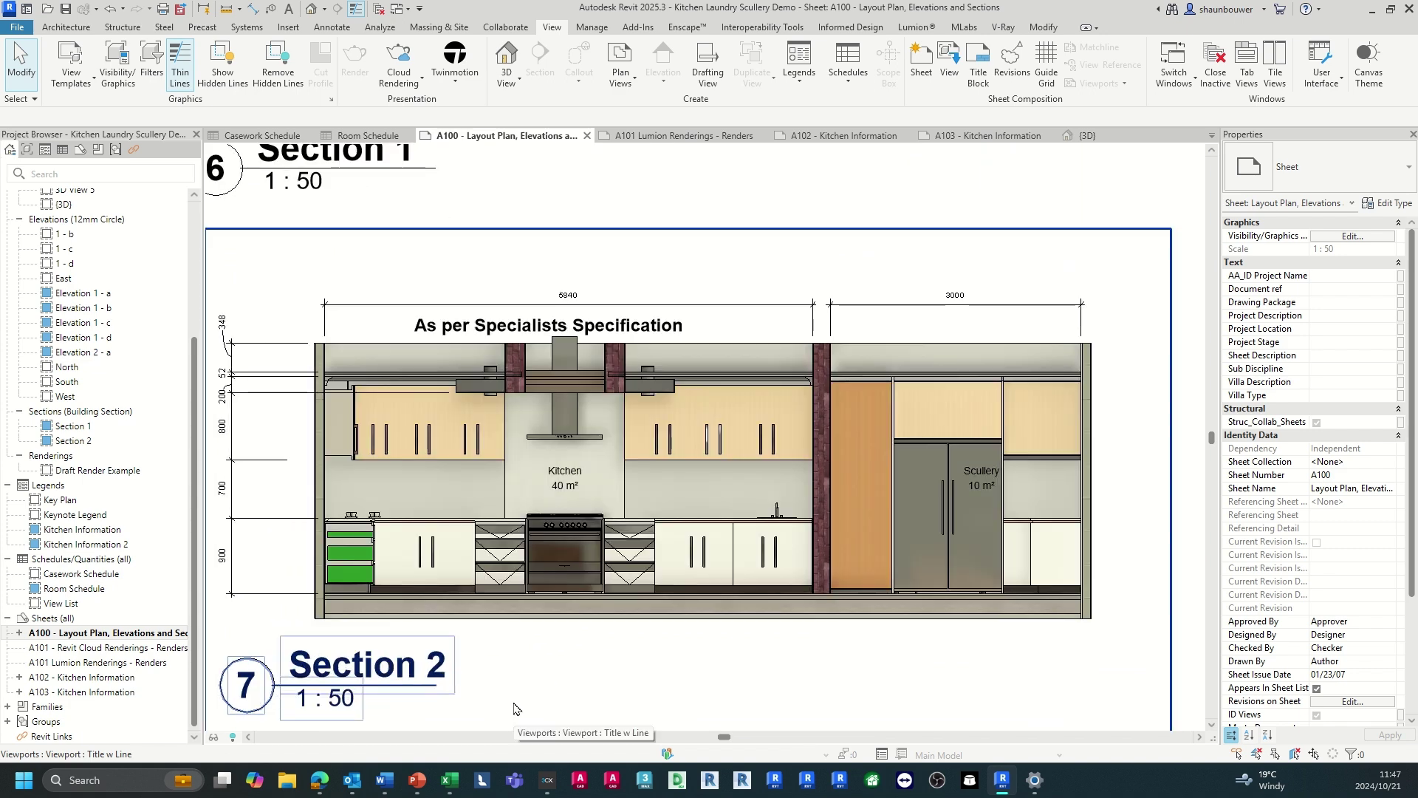
{"action": "scroll", "coordinate": [515, 706], "scroll_direction": "down", "scroll_amount": 4}
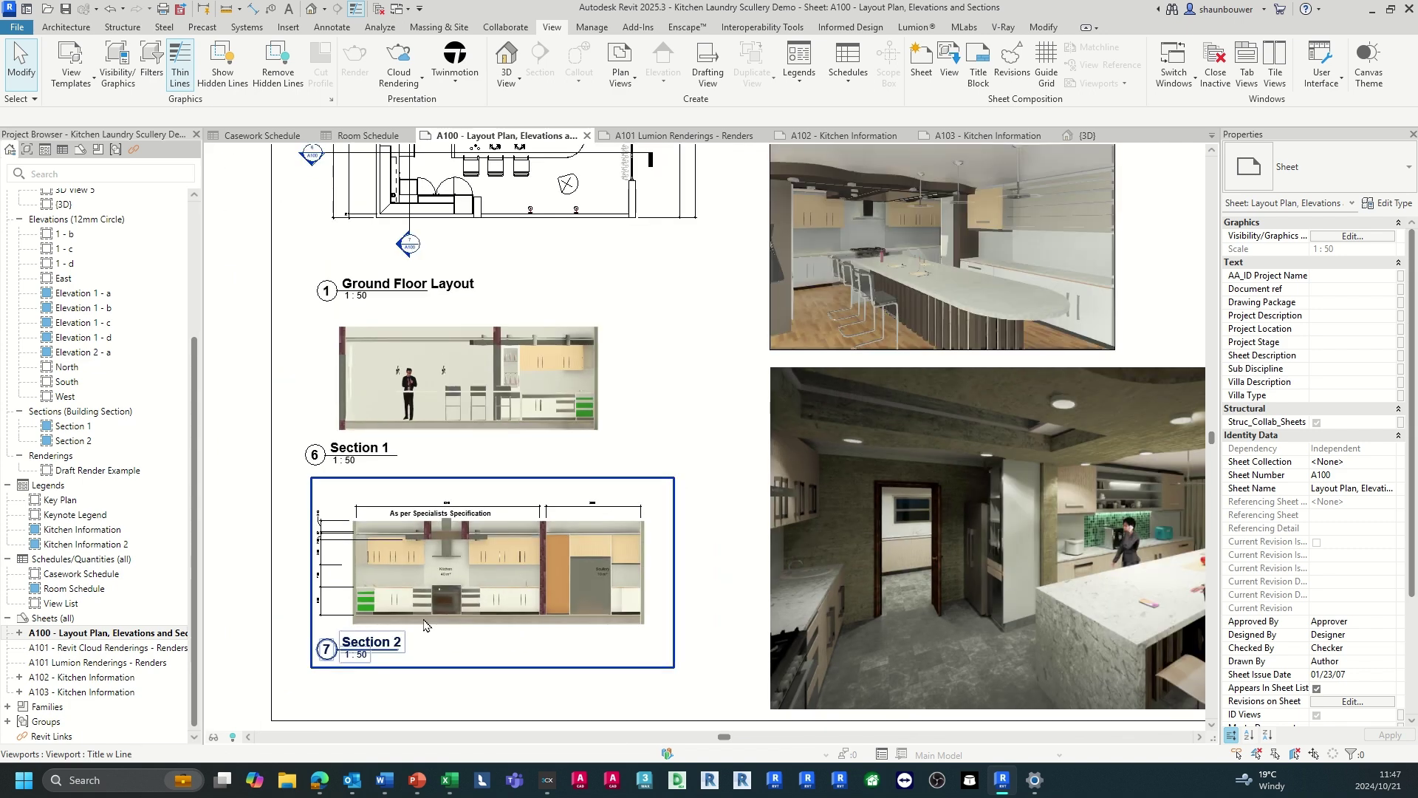
{"action": "scroll", "coordinate": [629, 610], "scroll_direction": "down", "scroll_amount": 3}
{"action": "scroll", "coordinate": [894, 511], "scroll_direction": "up", "scroll_amount": 4}
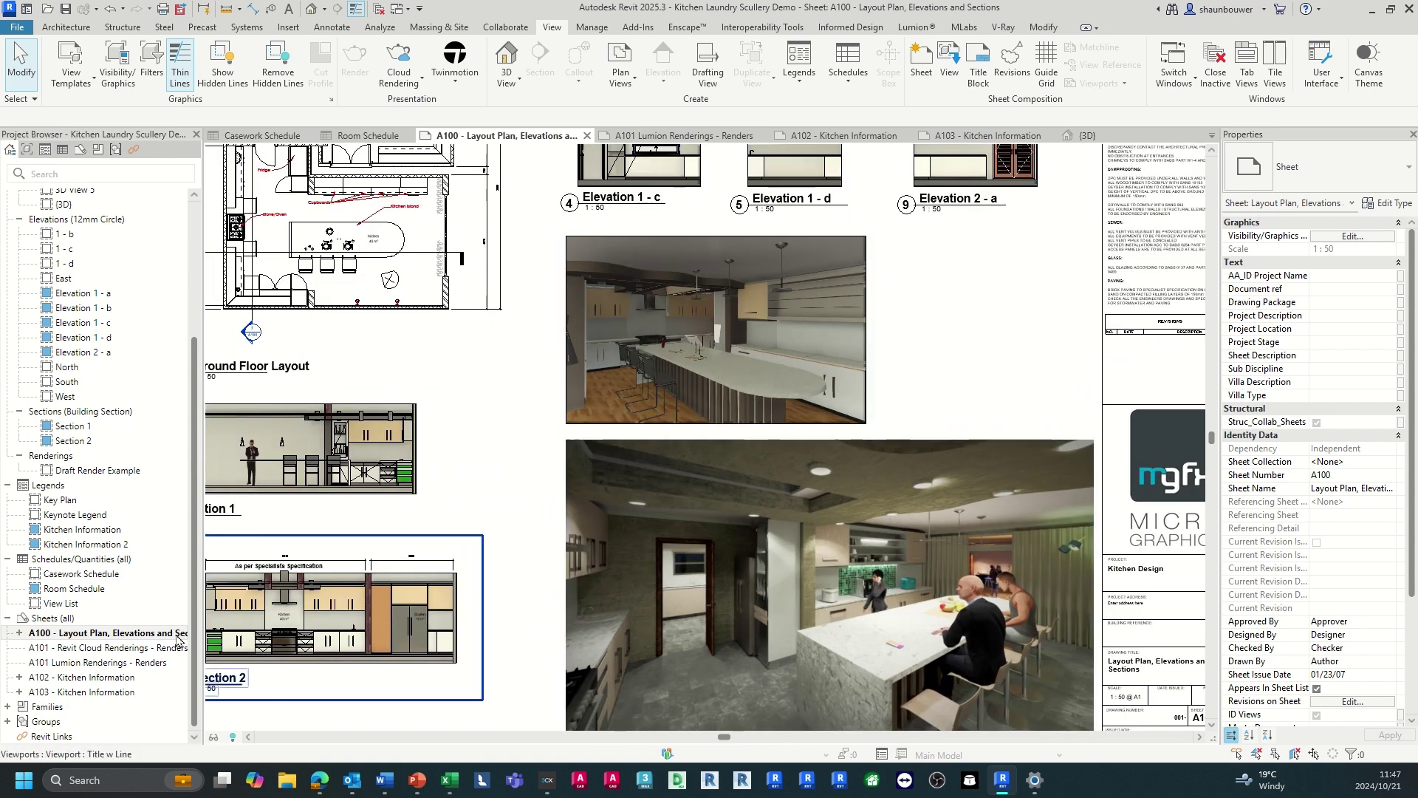
{"action": "middle_click_drag", "start_coordinate": [517, 599], "coordinate": [793, 386]}
- Open sheet A101 Revit Cloud Renderings, then A101 Lumion Renderings with its three kitchen renders
{"action": "double_click", "coordinate": [150, 649]}
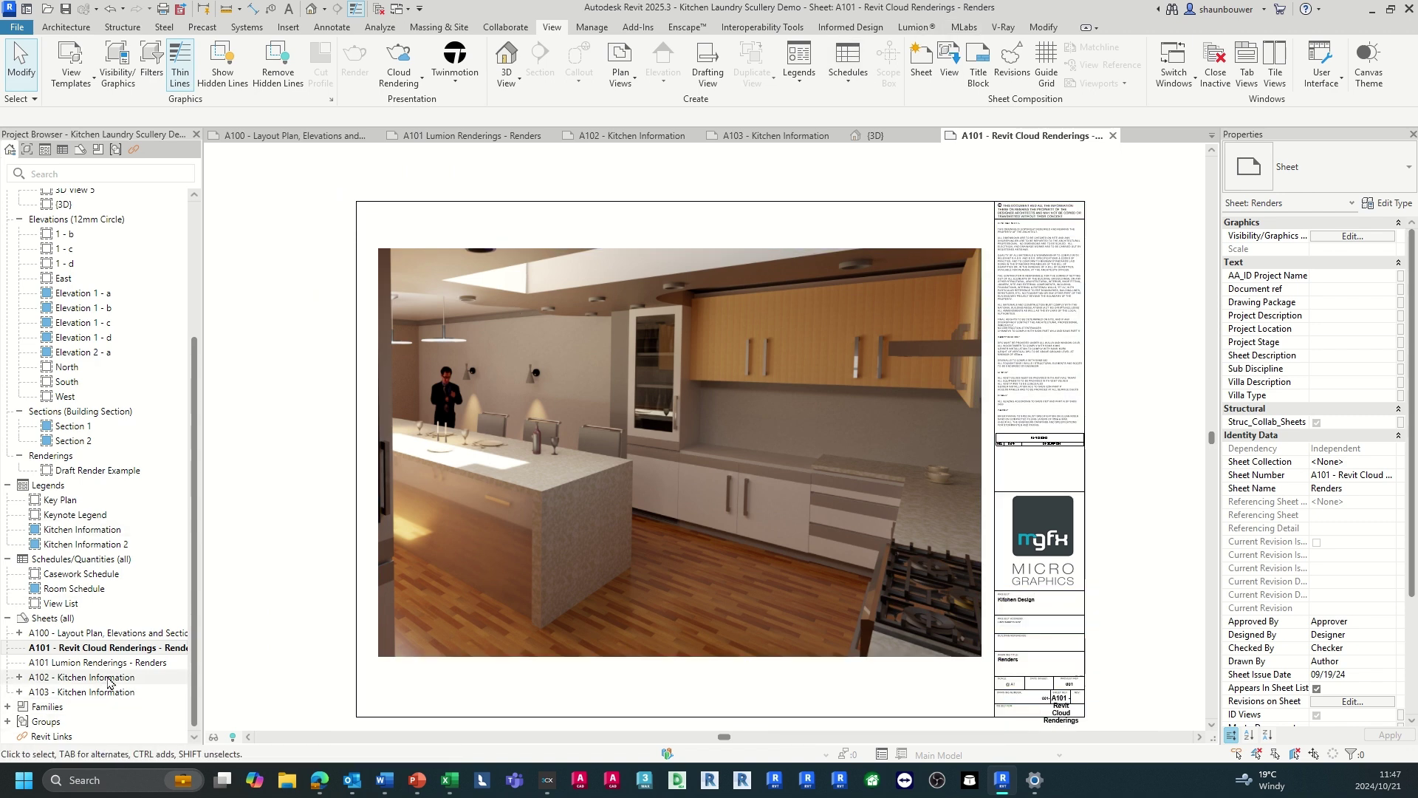
{"action": "double_click", "coordinate": [143, 662]}
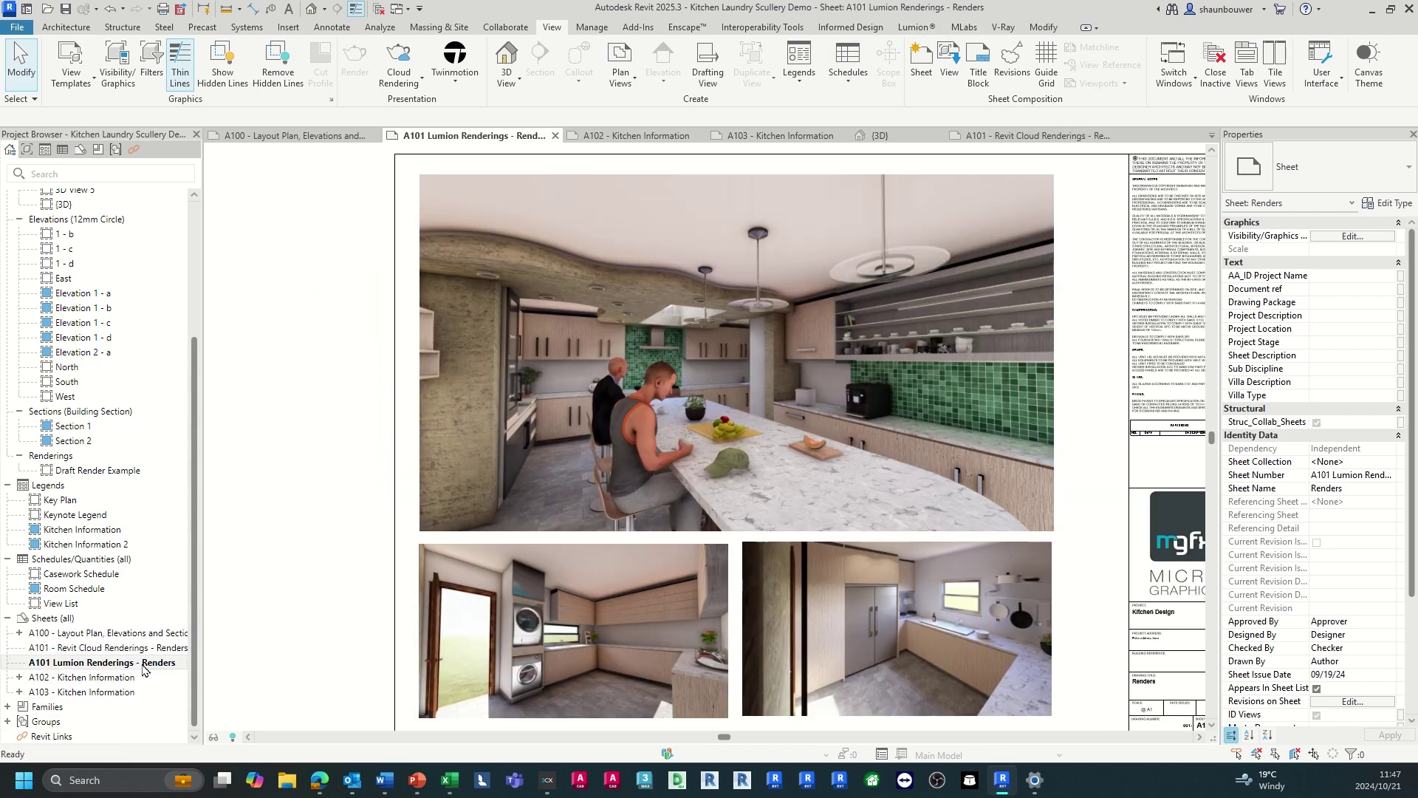
{"action": "scroll", "coordinate": [413, 222], "scroll_direction": "up", "scroll_amount": 2}
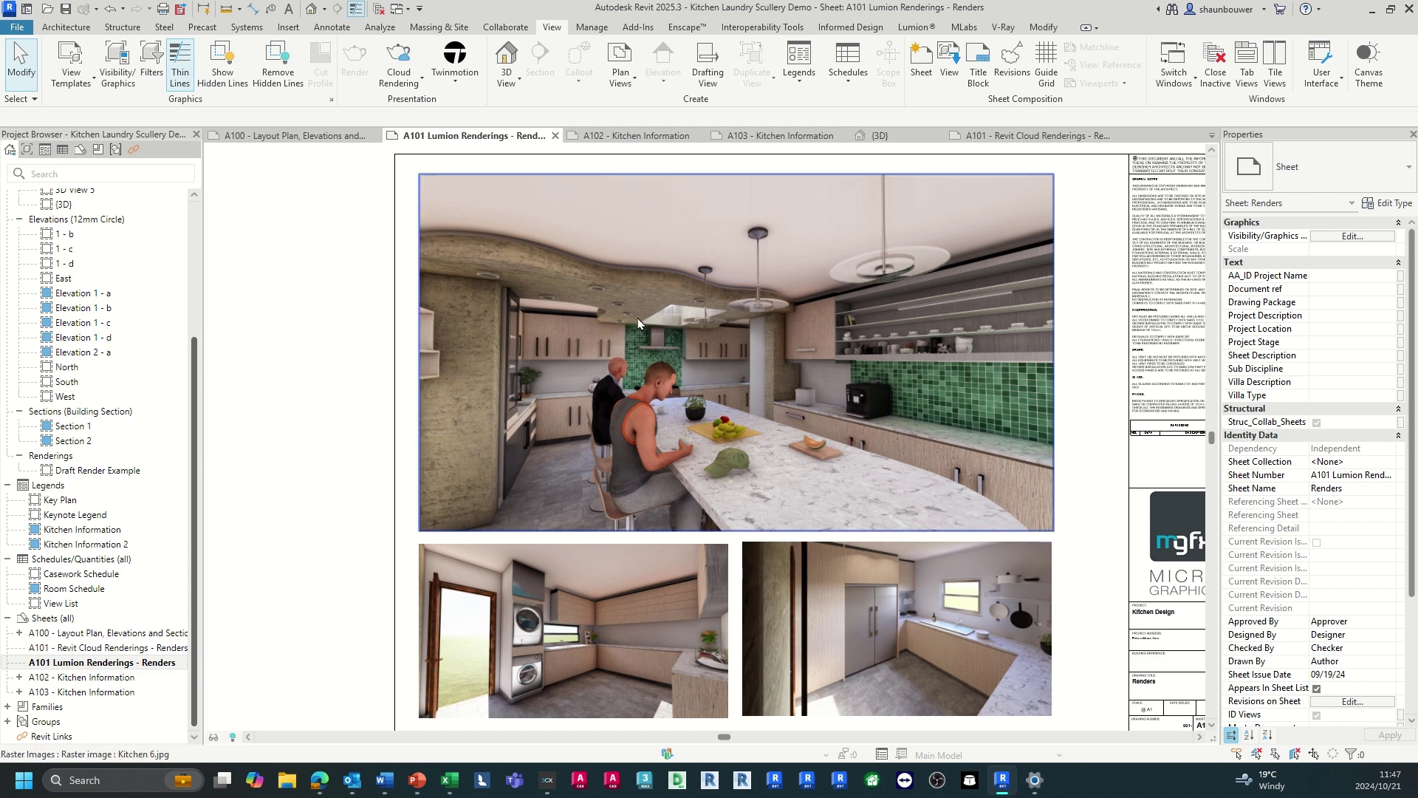
{"action": "scroll", "coordinate": [644, 604], "scroll_direction": "down", "scroll_amount": 3}
{"action": "scroll", "coordinate": [694, 694], "scroll_direction": "up", "scroll_amount": 2}
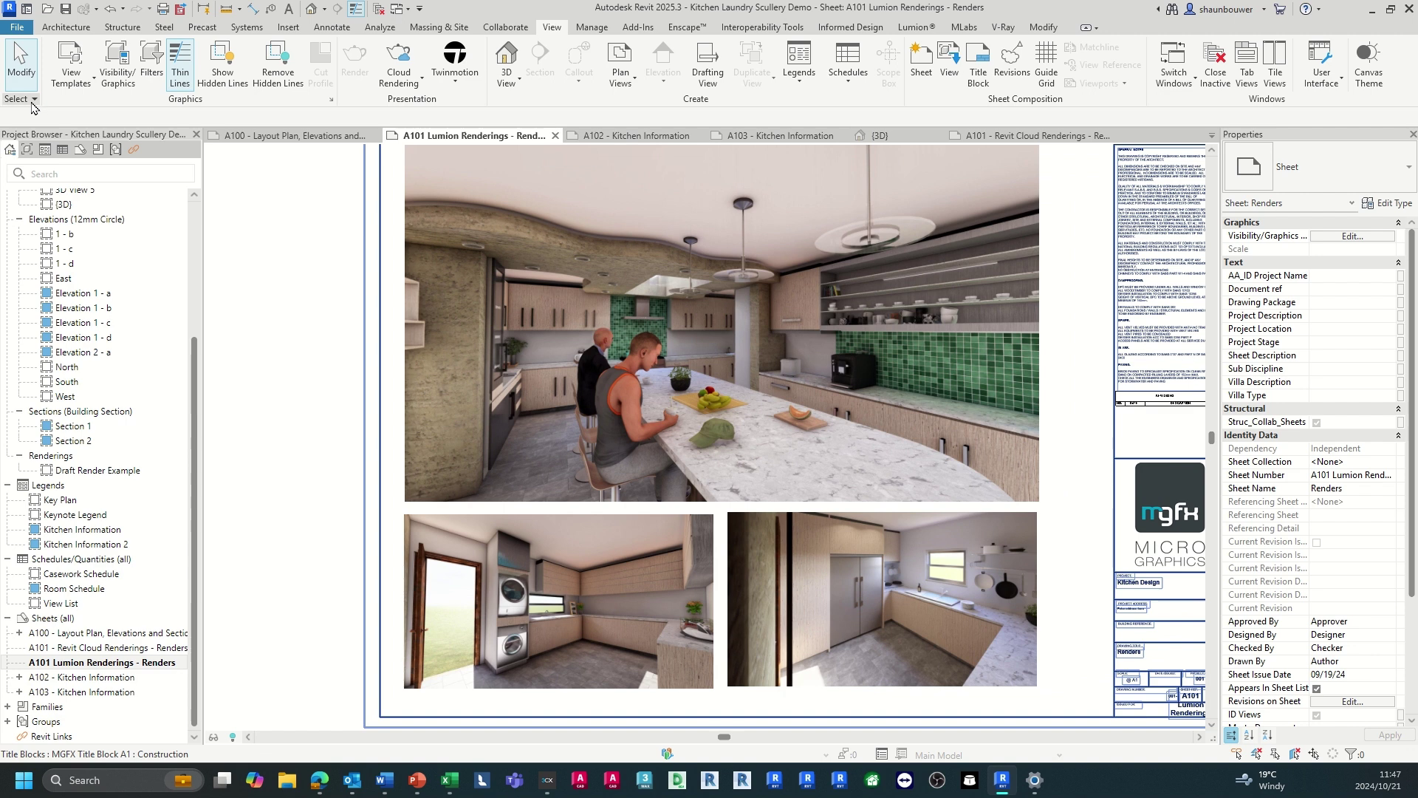
{"action": "left_click", "coordinate": [25, 32]}
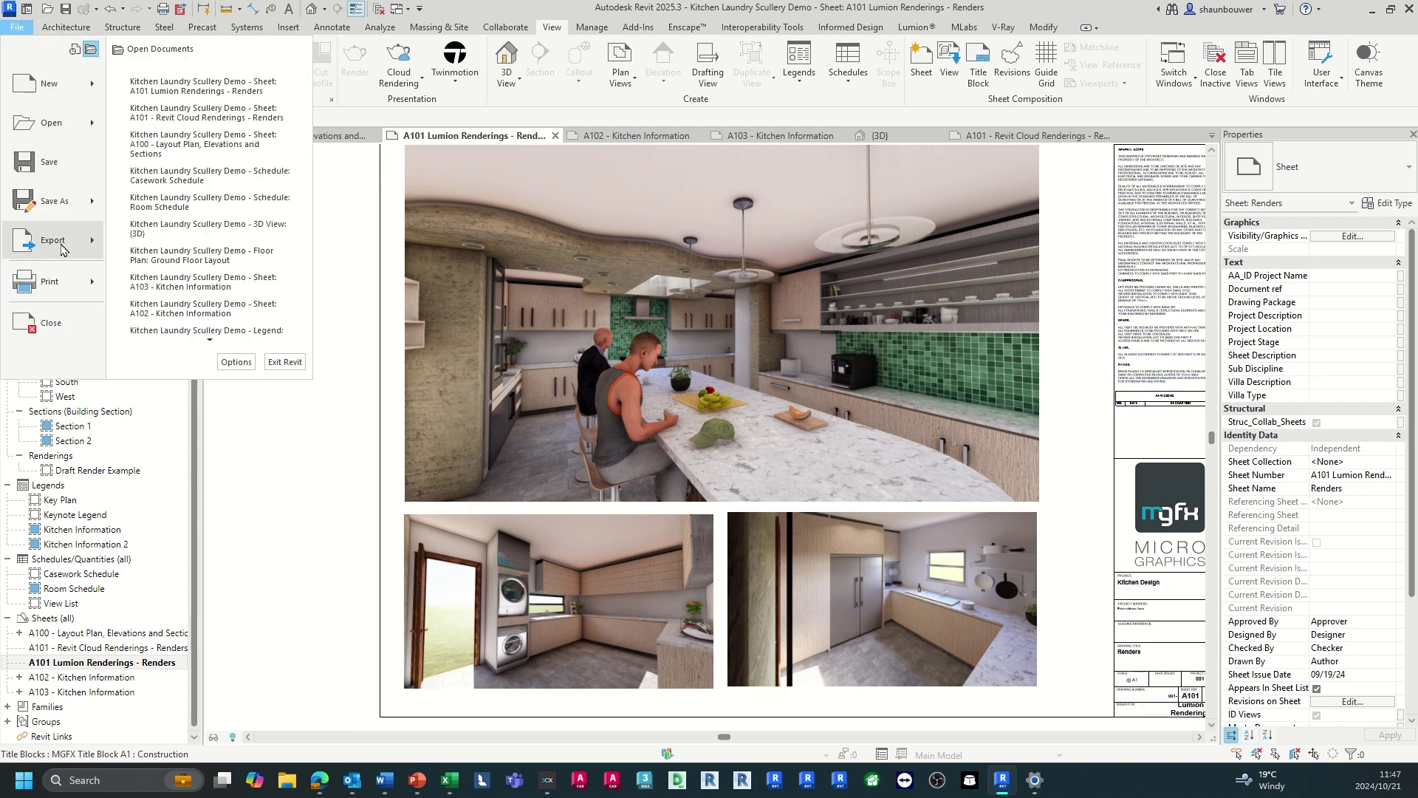
{"action": "mouse_move", "coordinate": [65, 248]}
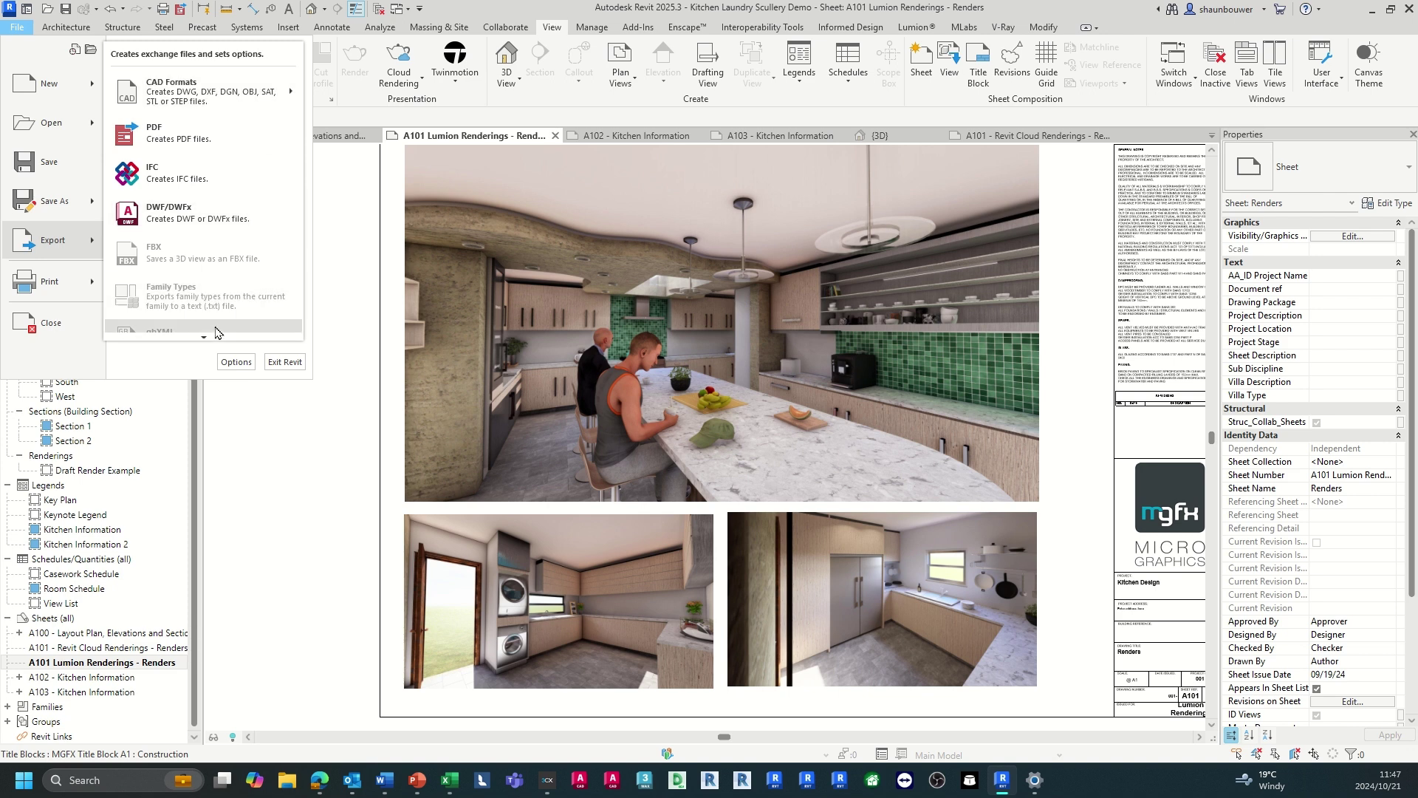
{"action": "scroll", "coordinate": [215, 344], "scroll_direction": "down", "scroll_amount": 1}
{"action": "scroll", "coordinate": [215, 344], "scroll_direction": "down", "scroll_amount": 3}
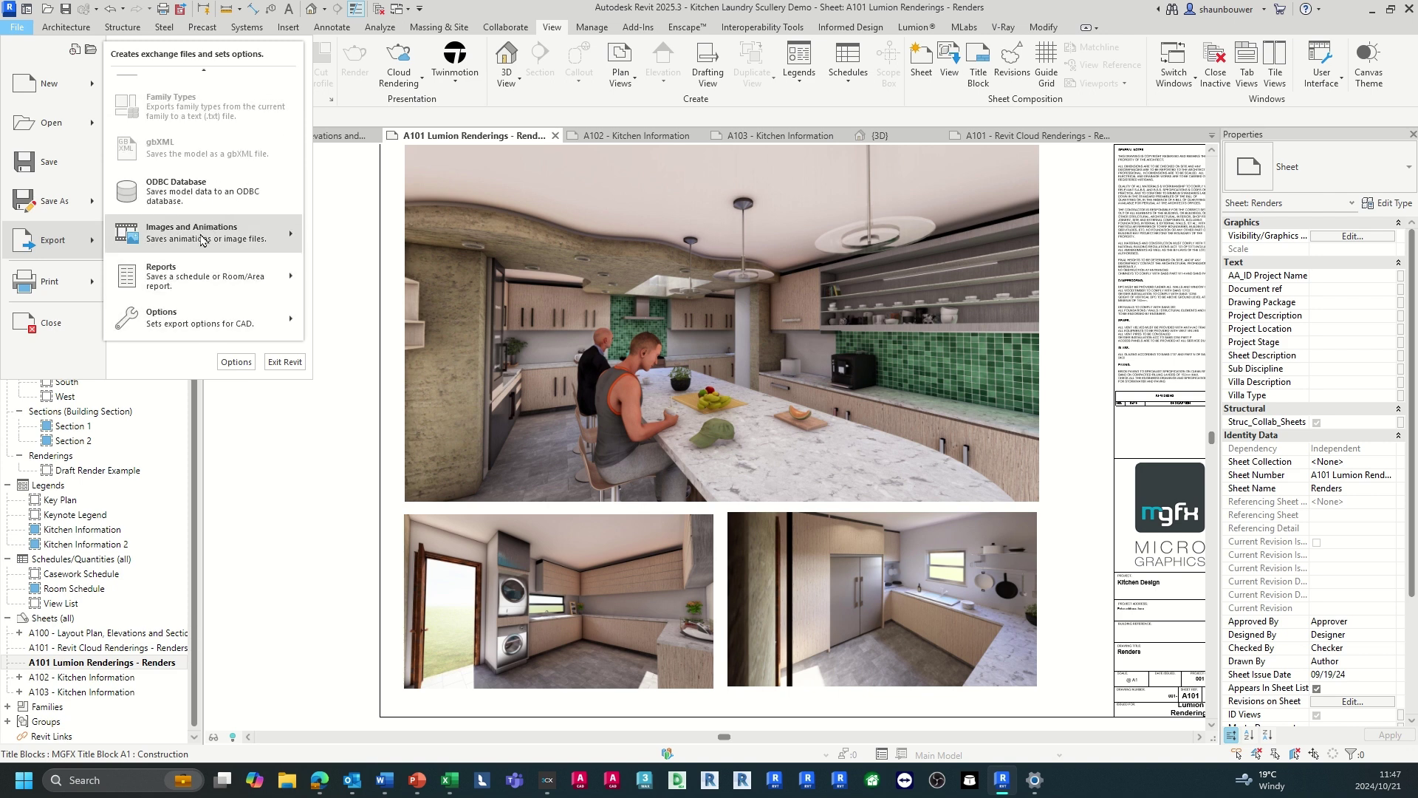
{"action": "mouse_move", "coordinate": [201, 240]}
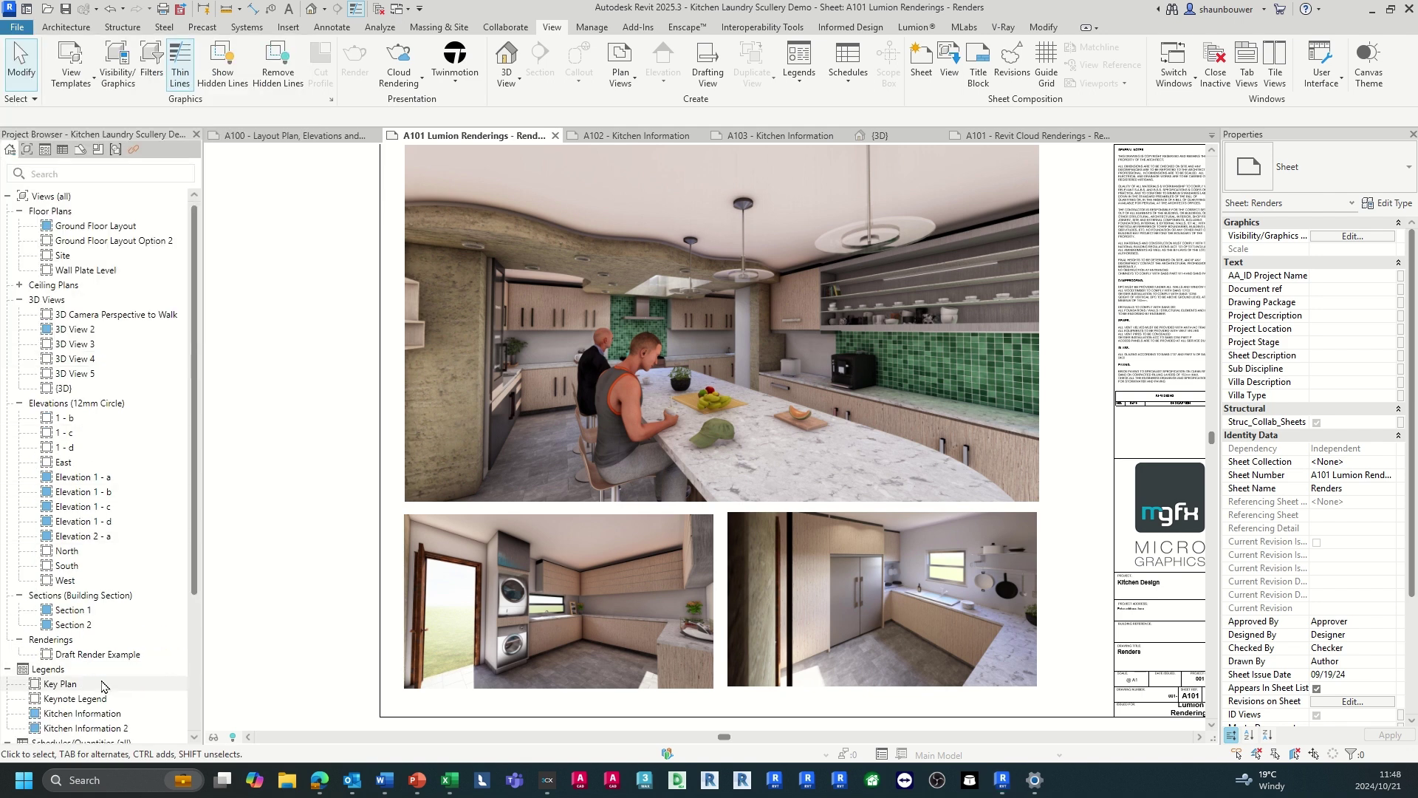
- Place a camera on the Ground Floor Layout plan aimed across the kitchen island
{"action": "left_click", "coordinate": [122, 231]}
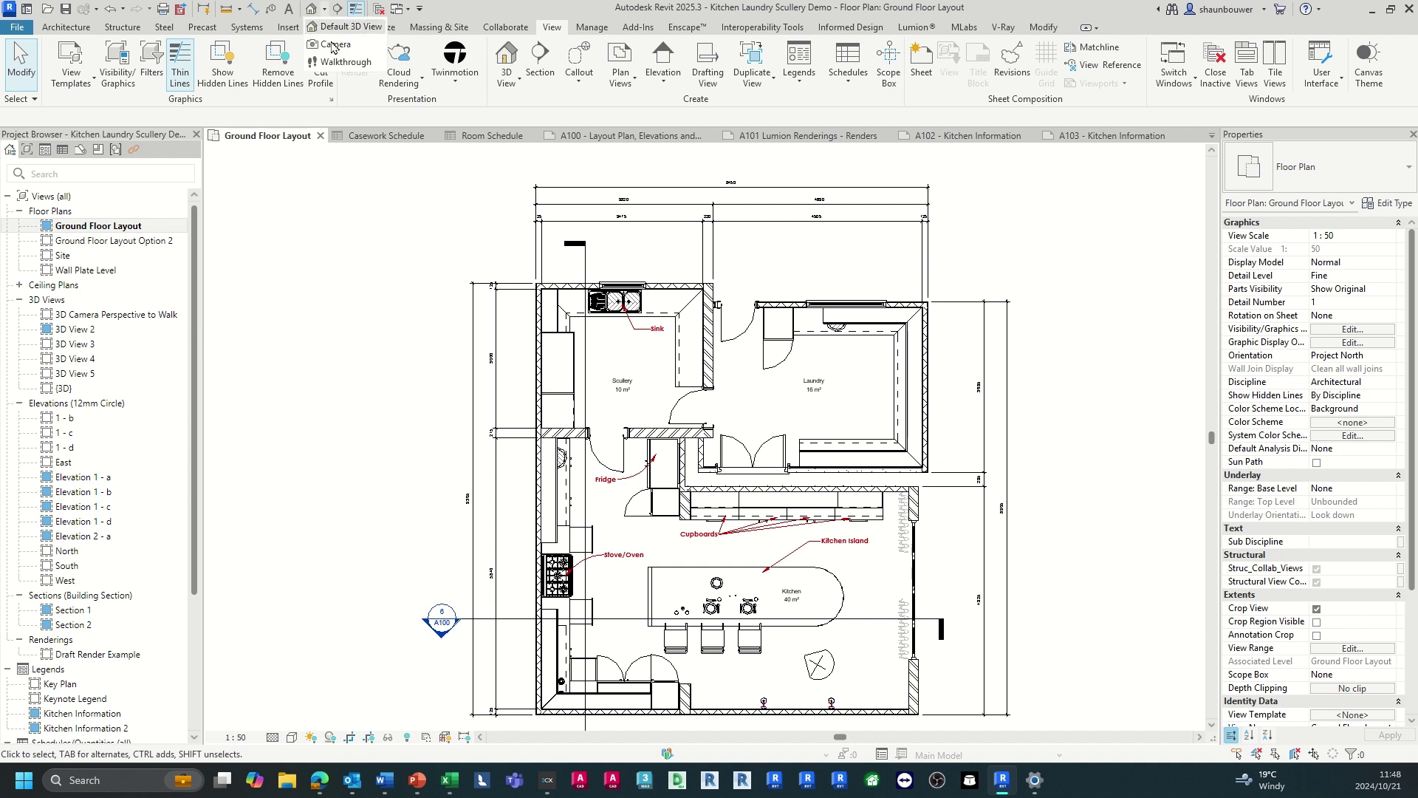
{"action": "left_click", "coordinate": [507, 82]}
{"action": "left_click", "coordinate": [526, 126]}
{"action": "left_click", "coordinate": [885, 530]}
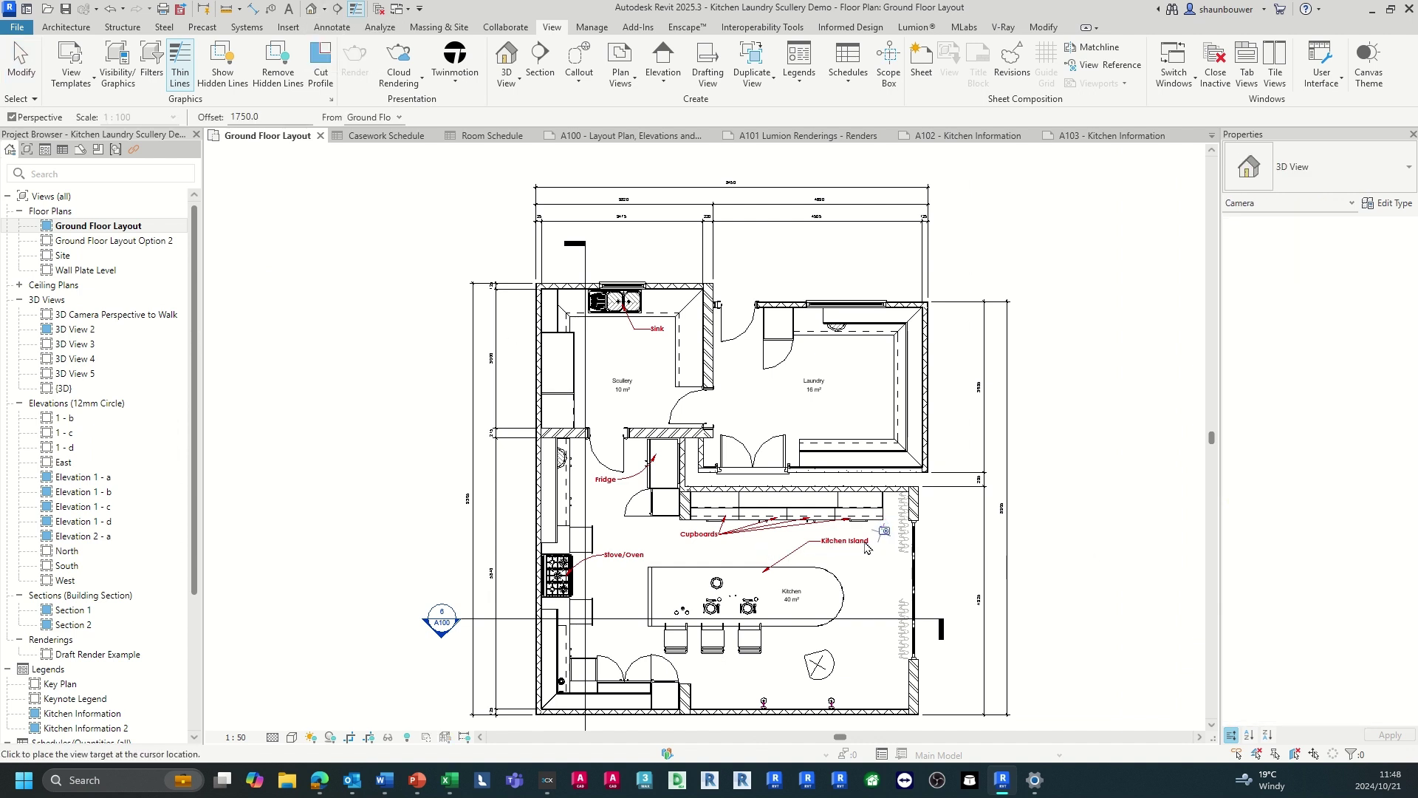
{"action": "left_click", "coordinate": [472, 710]}
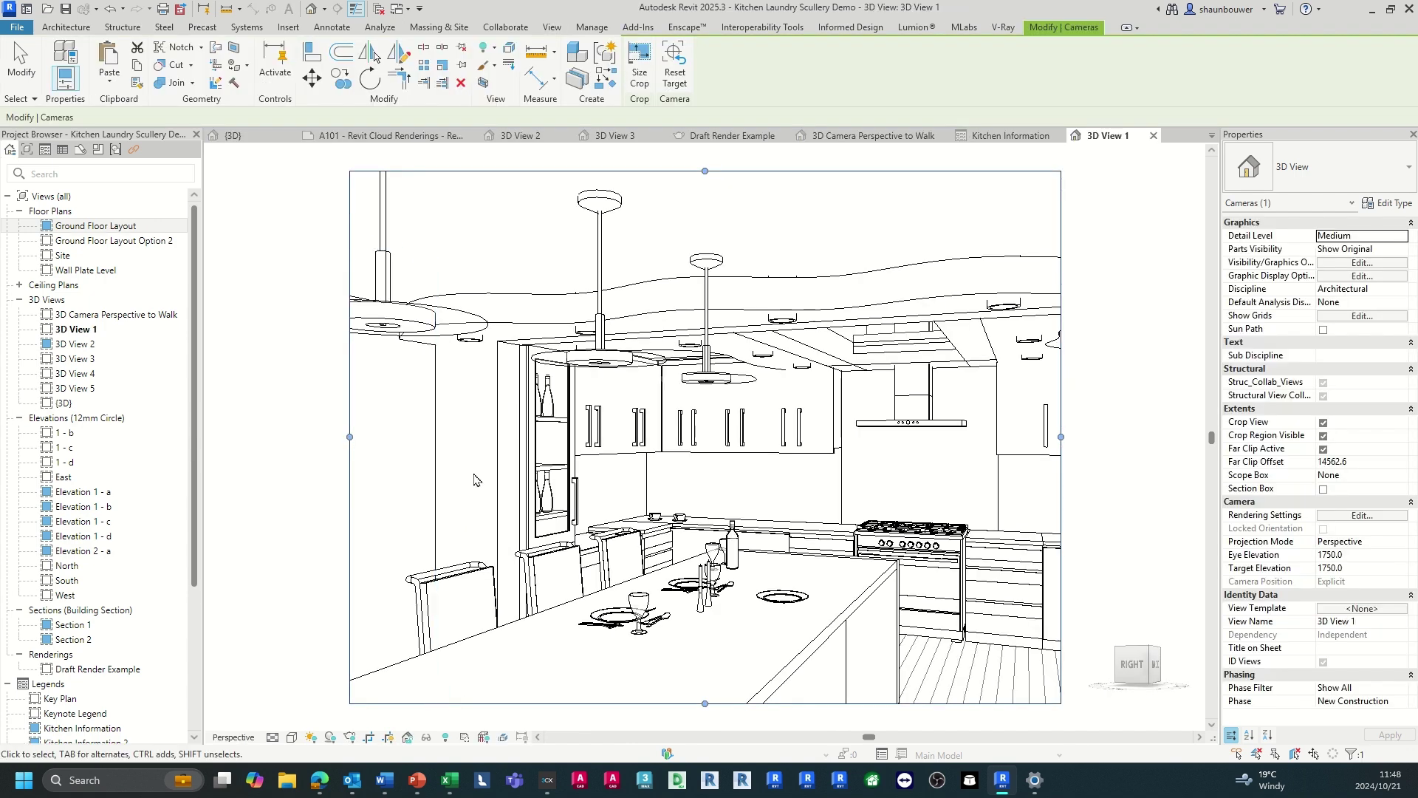
- Set the camera view to Fine detail level and the Textures visual style
{"action": "scroll", "coordinate": [474, 480], "scroll_direction": "down", "scroll_amount": 2}
{"action": "left_click", "coordinate": [274, 736]}
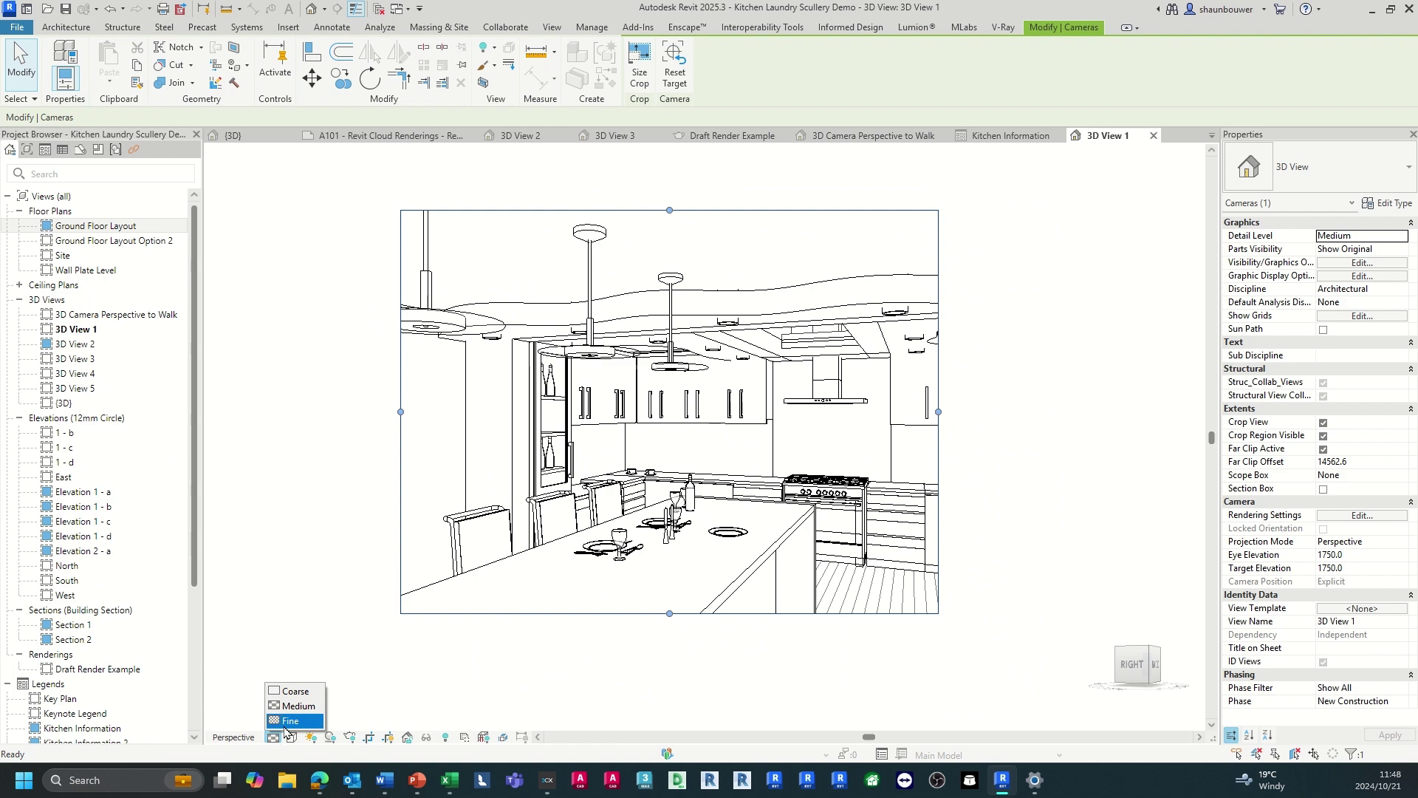
{"action": "left_click", "coordinate": [287, 722]}
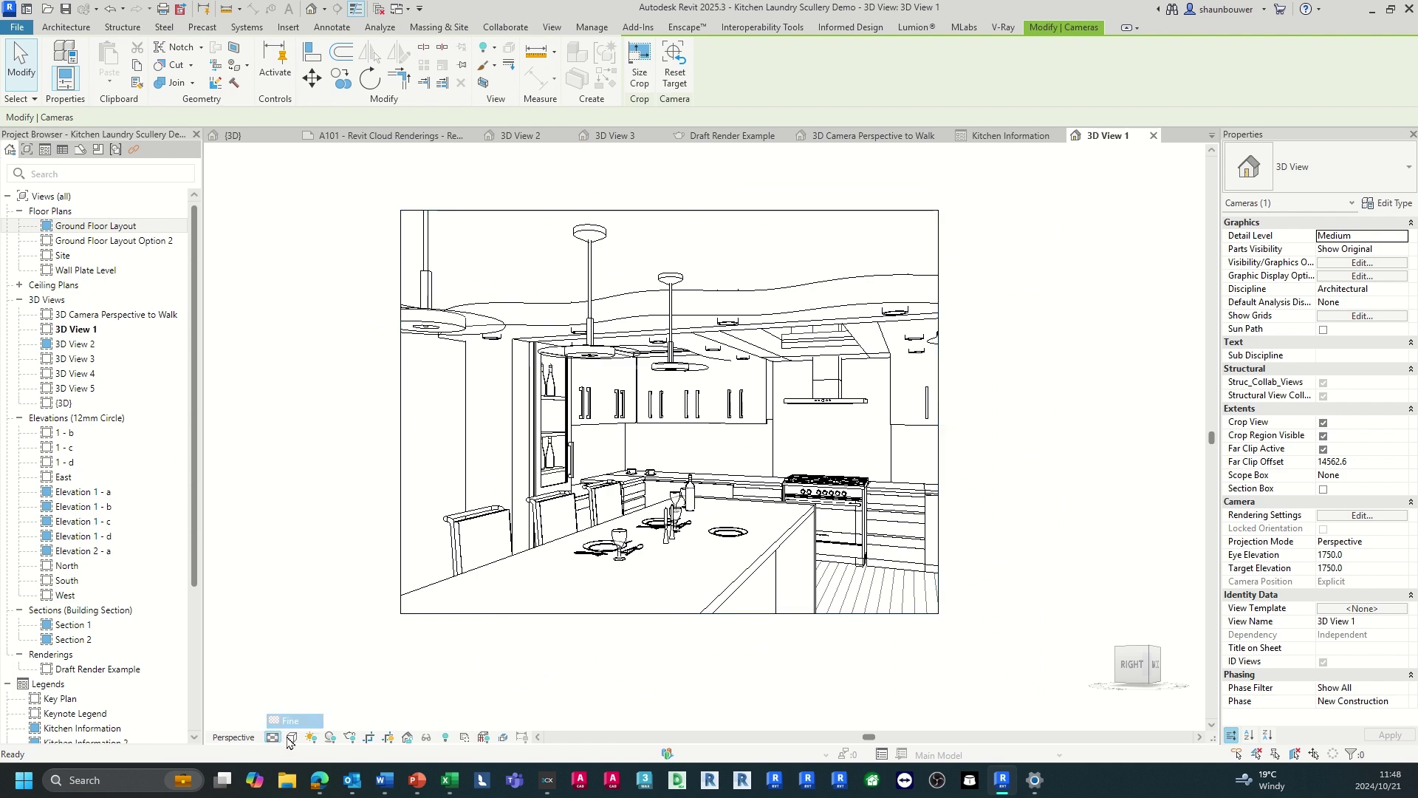
{"action": "left_click", "coordinate": [293, 736]}
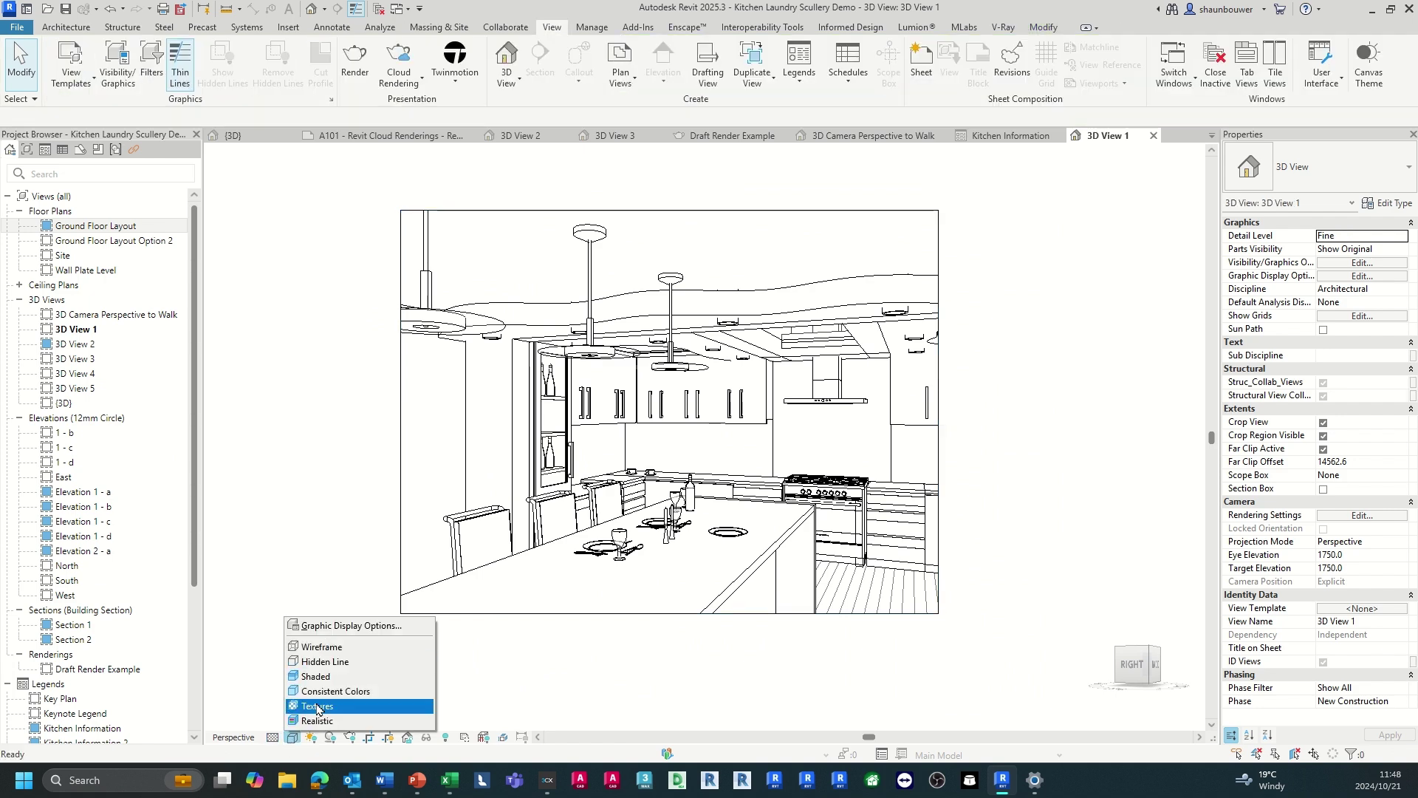
{"action": "key", "text": "Escape"}
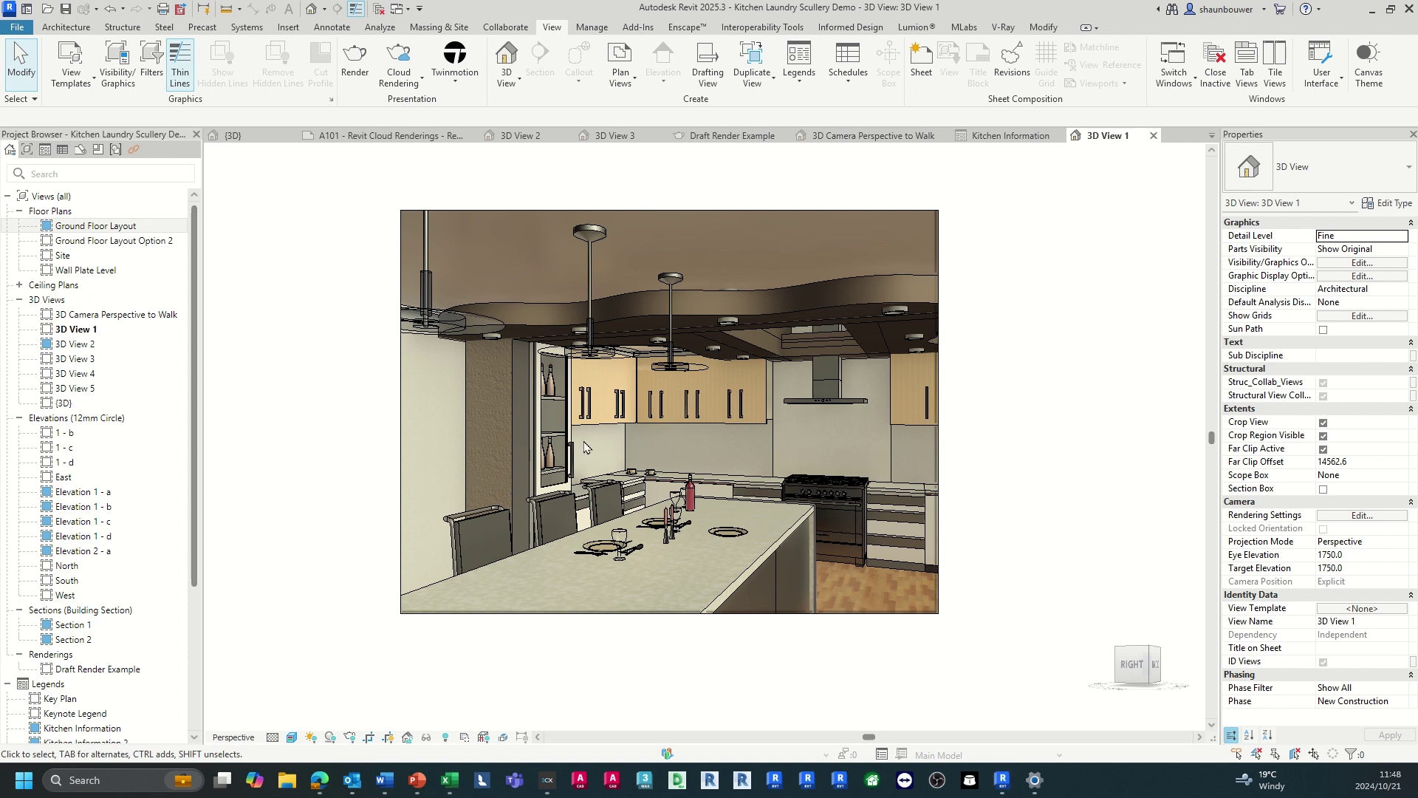
- Frame 3D View 1 on the corner timber wall cabinets, shelved bottles and L-shaped benchtop
{"action": "right_click", "coordinate": [667, 452]}
{"action": "key", "text": "Escape"}
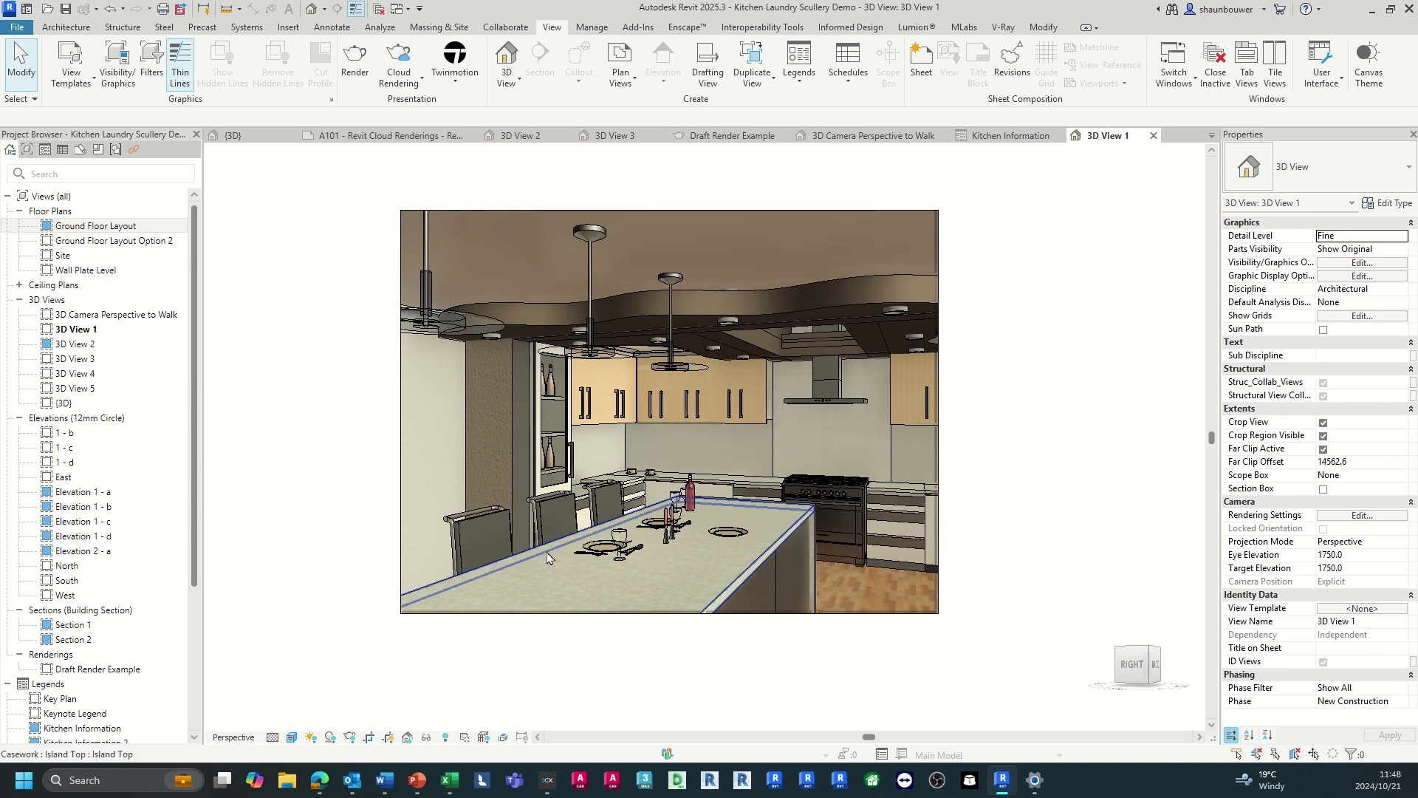
{"action": "left_click", "coordinate": [462, 487]}
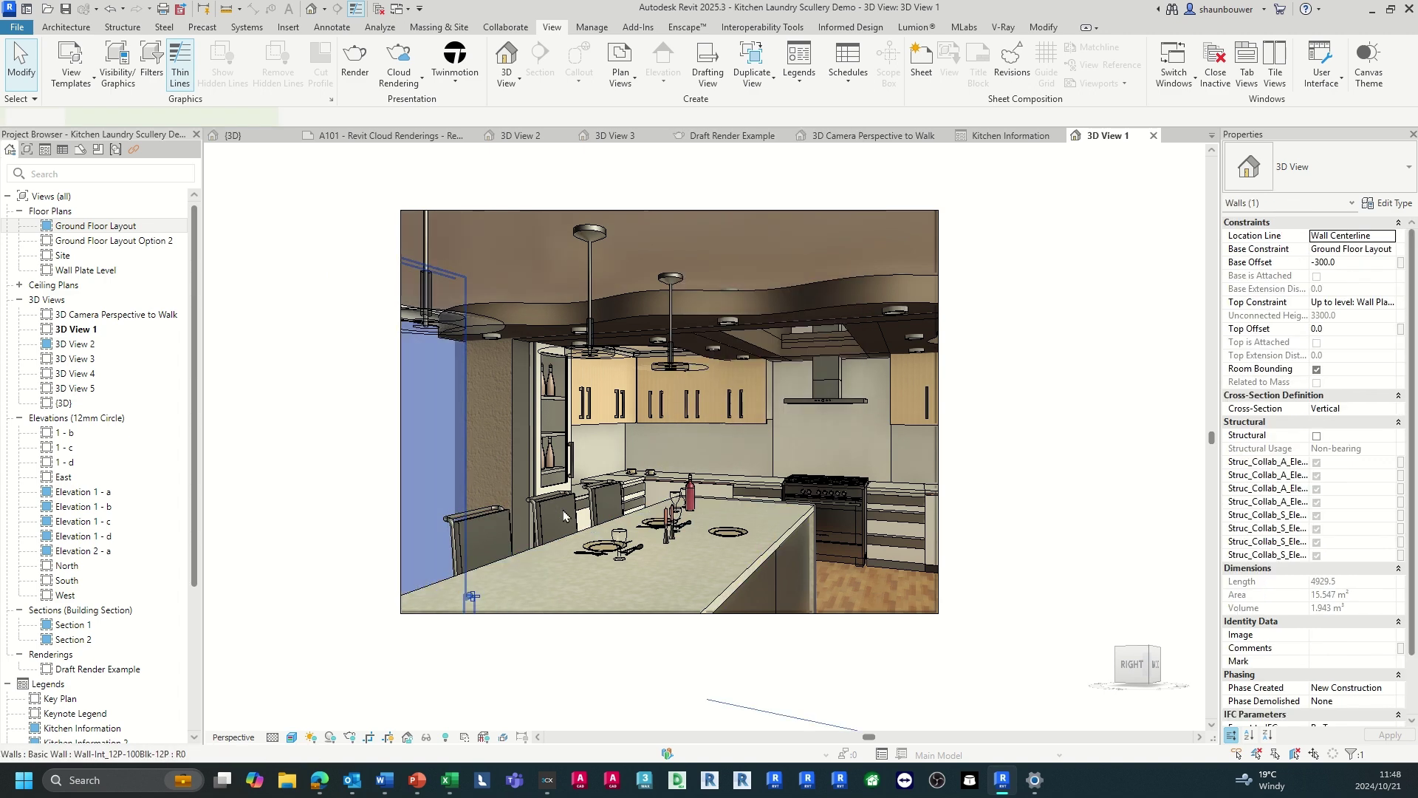
{"action": "middle_click_drag", "start_coordinate": [463, 488], "coordinate": [1124, 576], "text": "shift"}
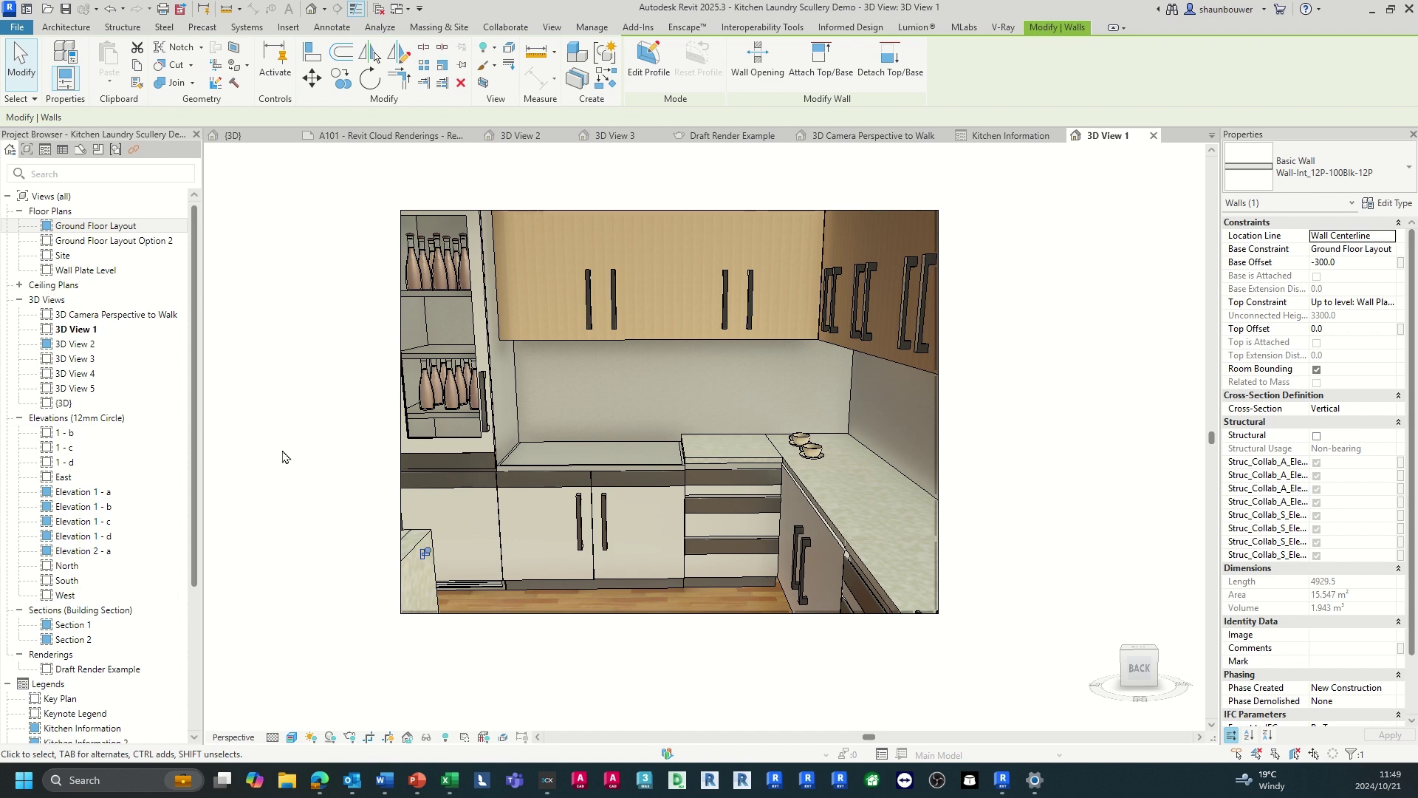
{"action": "scroll", "coordinate": [81, 696], "scroll_direction": "down", "scroll_amount": 5}
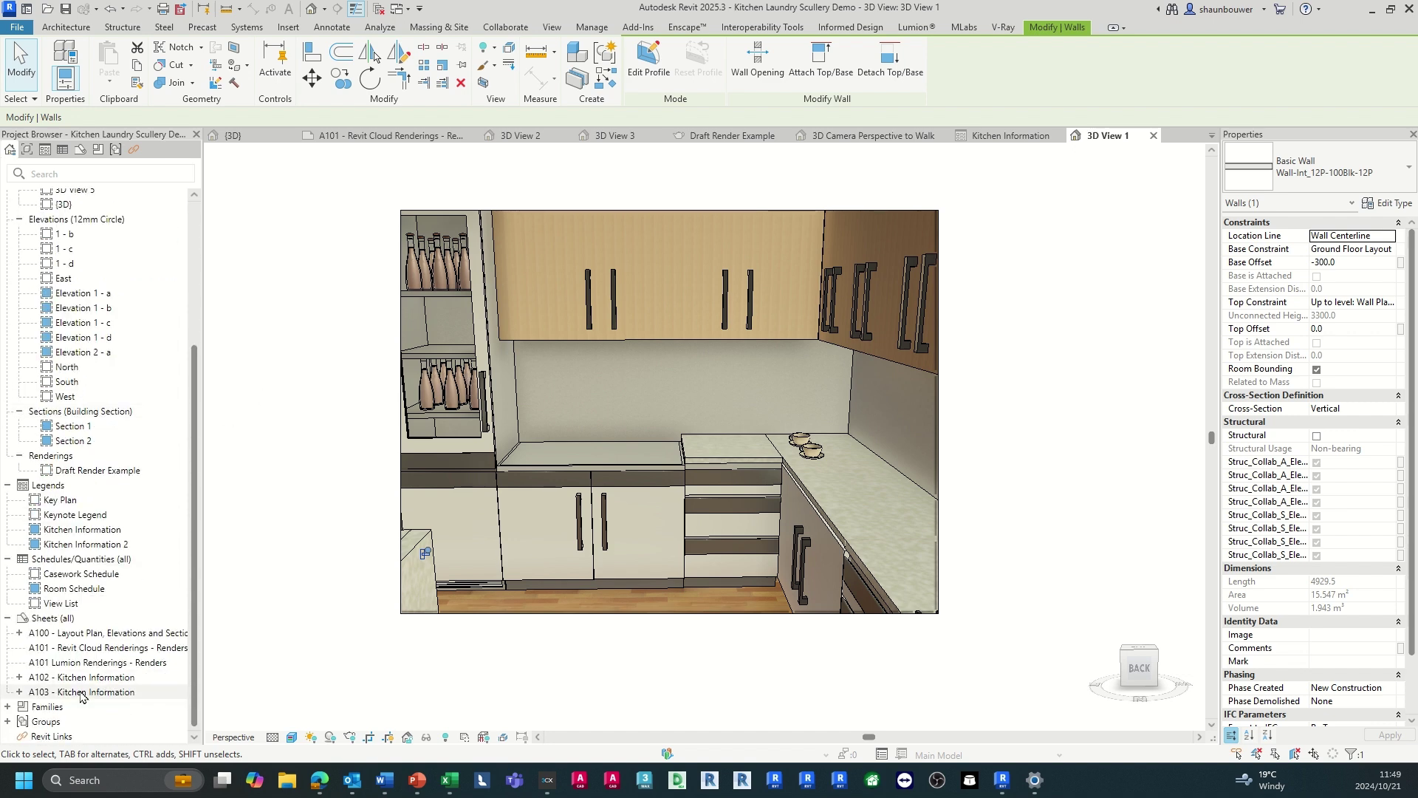
- View sheets A102 and A103 Kitchen Information, then return to sheet A100 zoomed to fit
{"action": "double_click", "coordinate": [88, 680]}
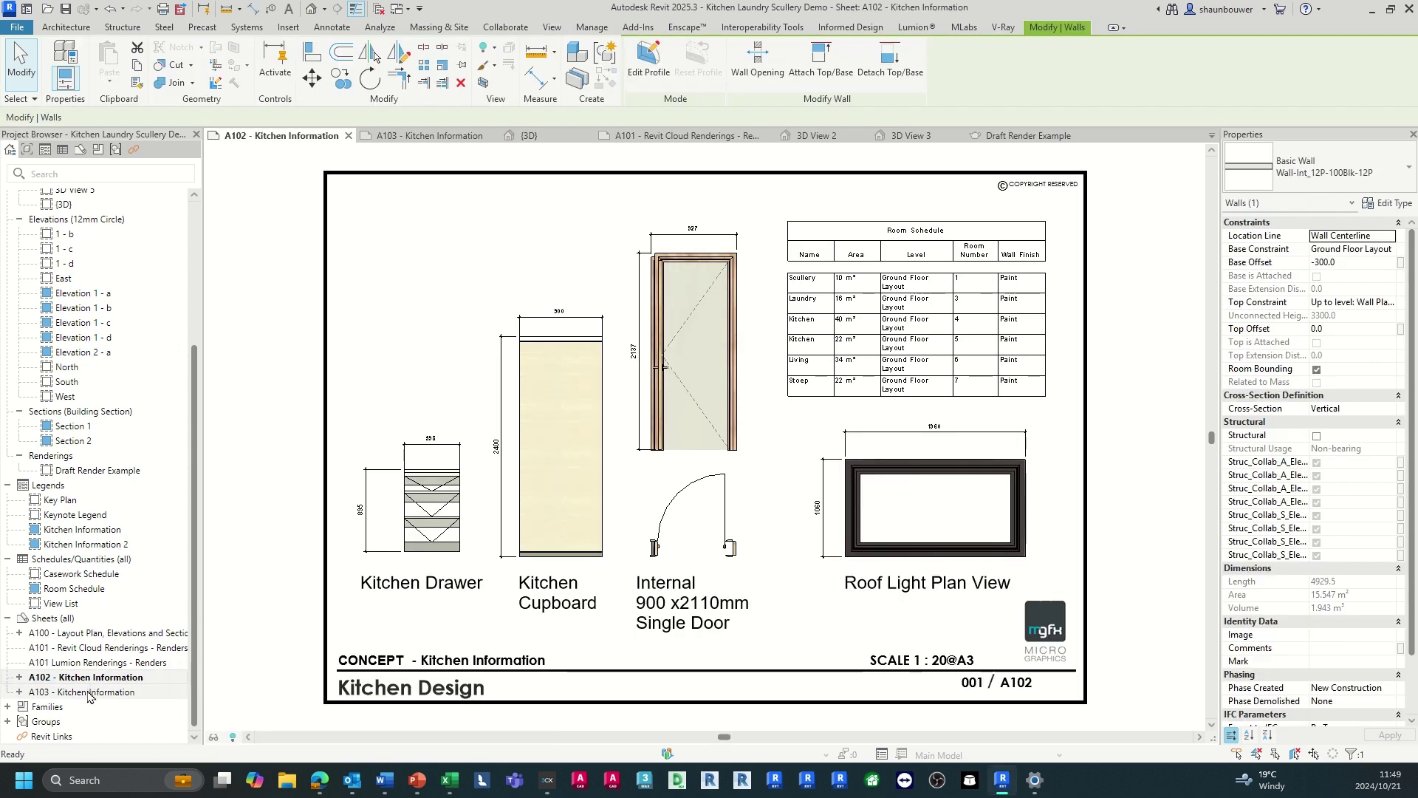
{"action": "double_click", "coordinate": [89, 692]}
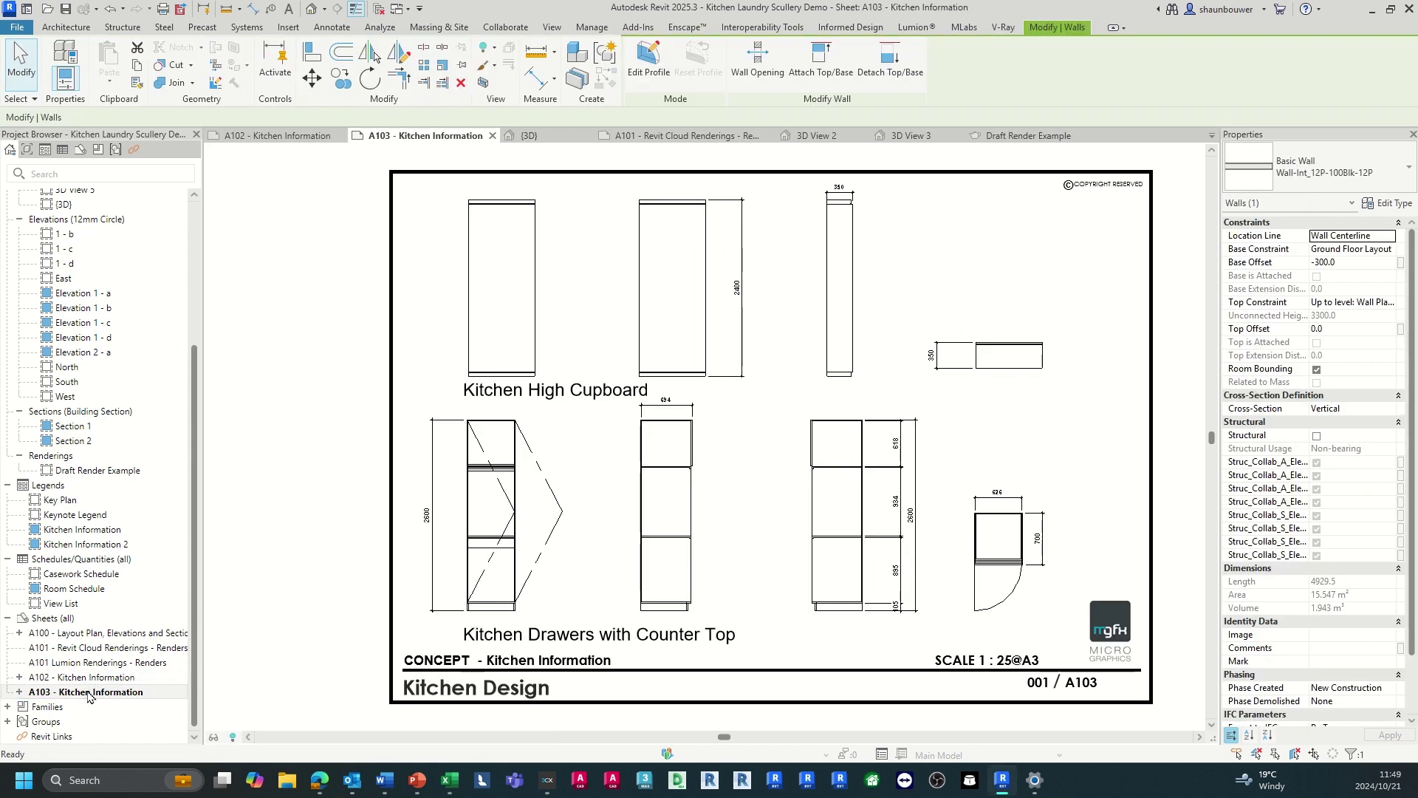
{"action": "double_click", "coordinate": [97, 634]}
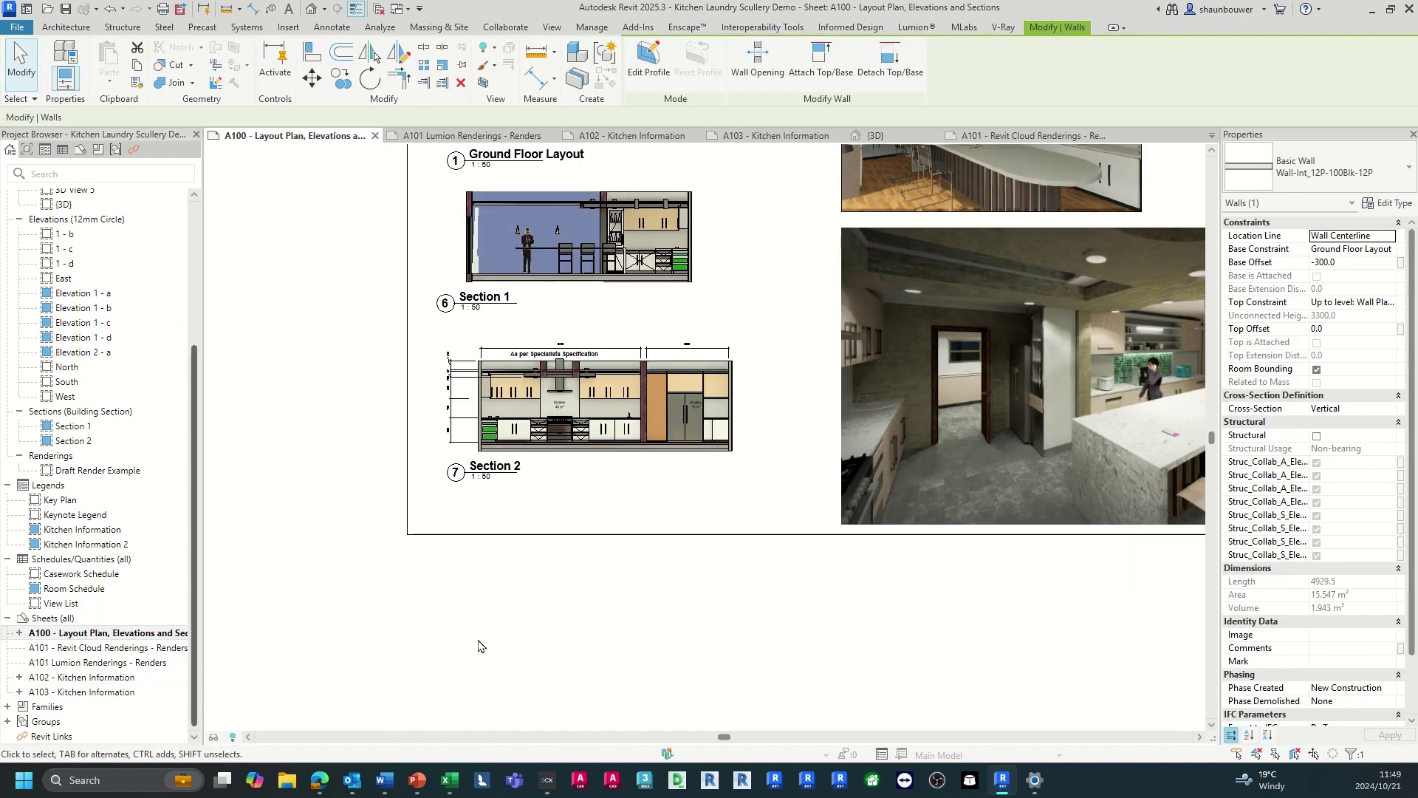
{"action": "scroll", "coordinate": [447, 665], "scroll_direction": "down", "scroll_amount": 3}
{"action": "scroll", "coordinate": [667, 354], "scroll_direction": "up", "scroll_amount": 1}
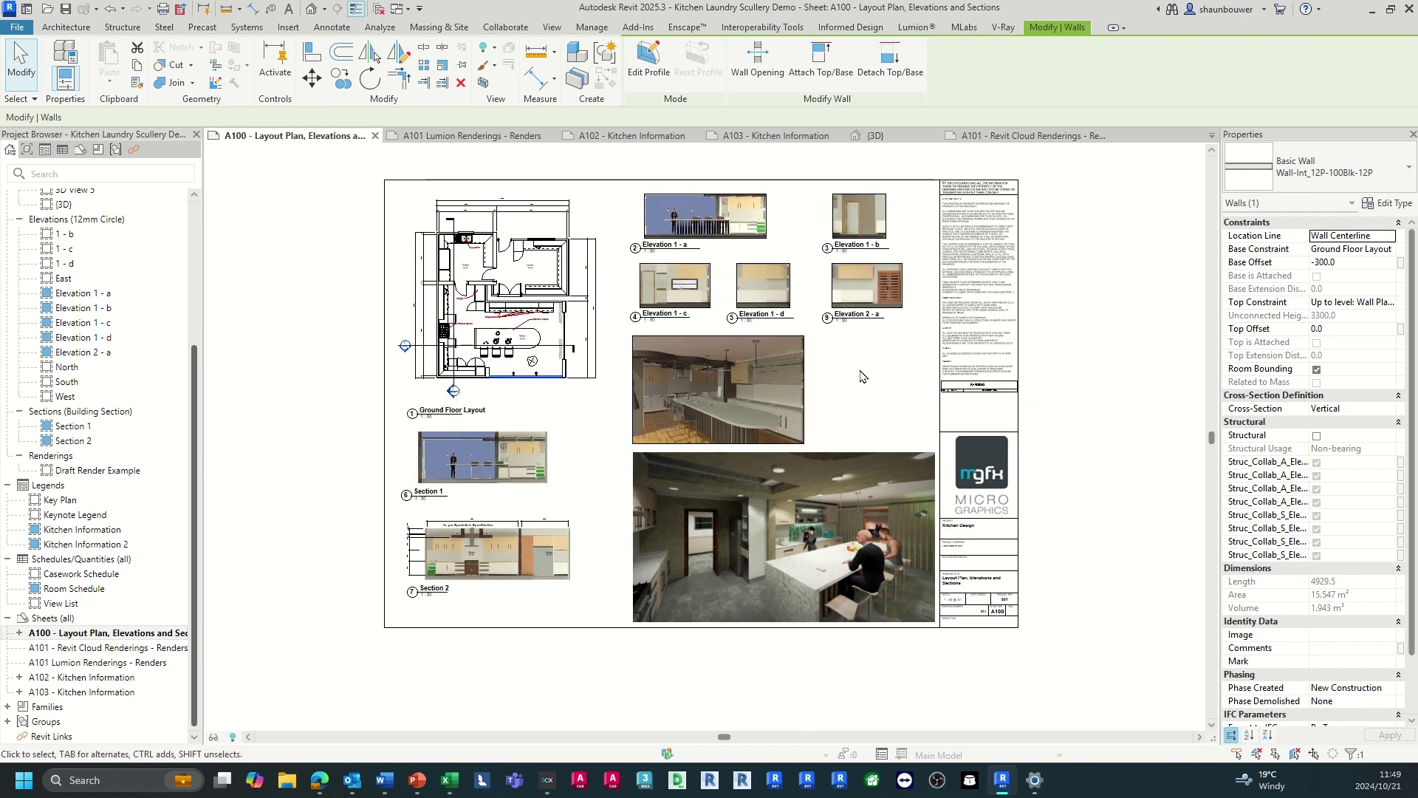
{"action": "left_click", "coordinate": [862, 362]}
{"action": "scroll", "coordinate": [862, 362], "scroll_direction": "up", "scroll_amount": 1}
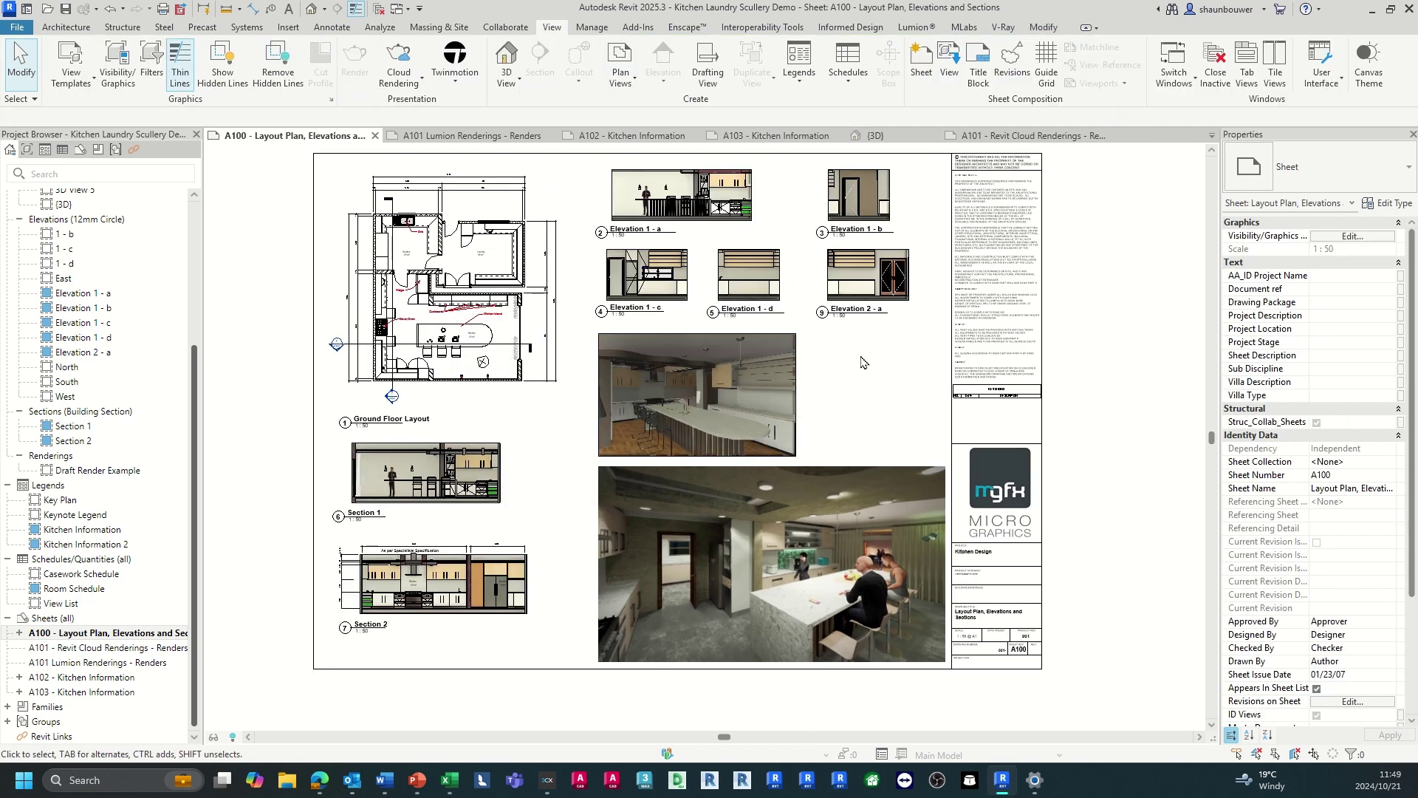